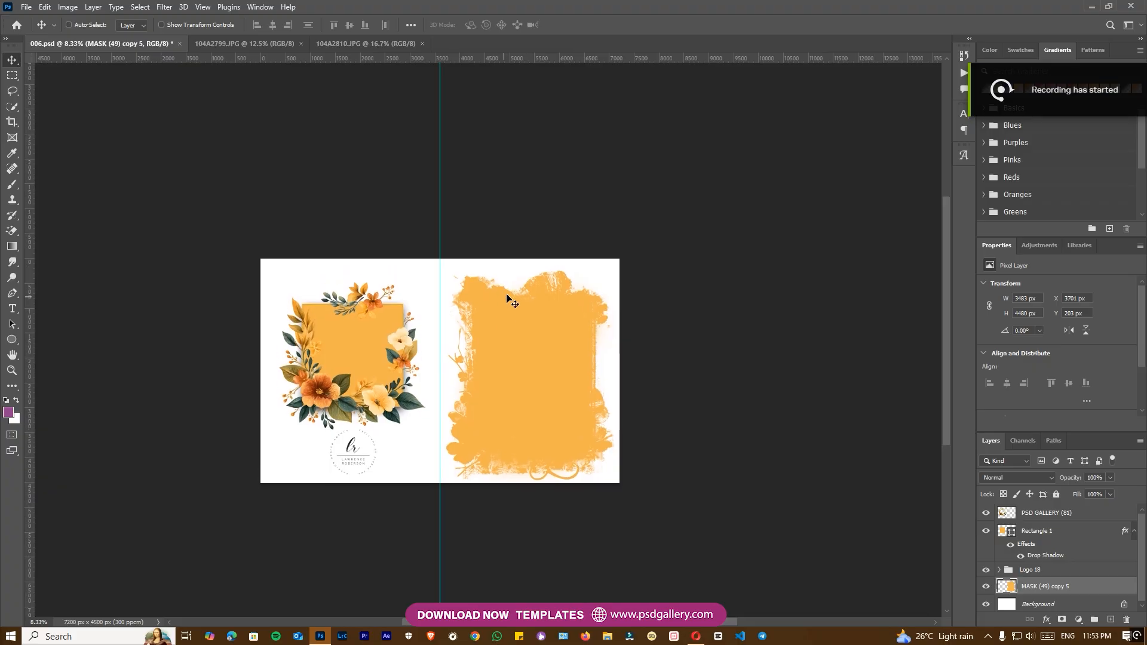
# Bring the portrait from 104A2810.JPG into 006.psd above the MASK (49) copy 5 layer and clip it to that mask.
pyautogui.hotkey('ctrl', '+')
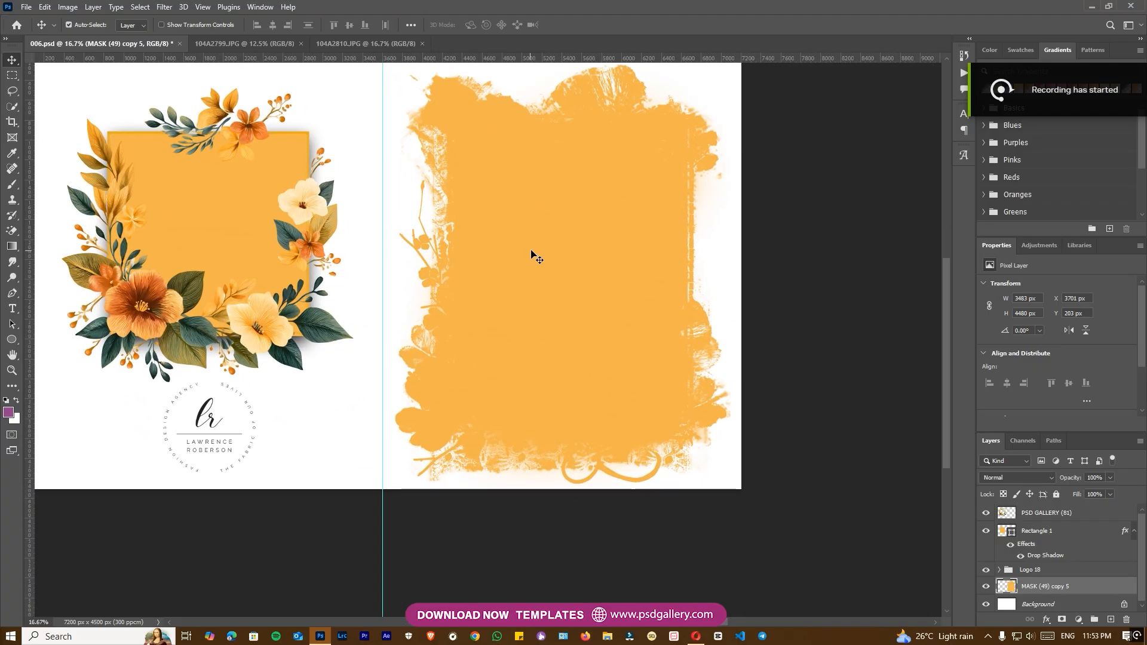
pyautogui.scroll(2, 529, 253)
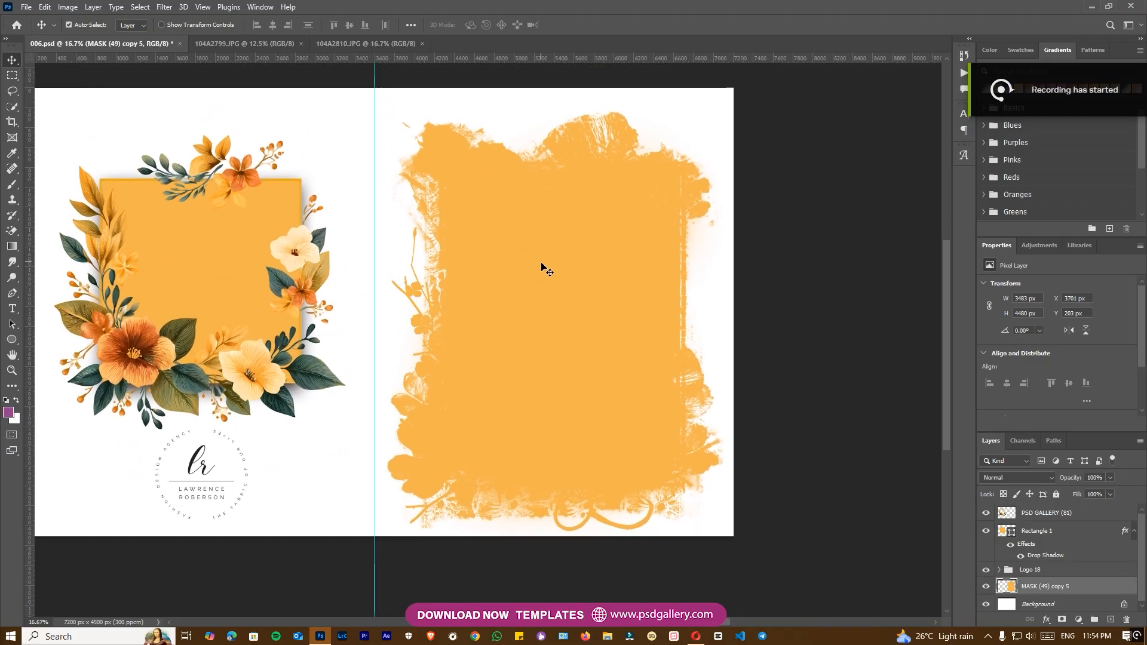
pyautogui.click(351, 47)
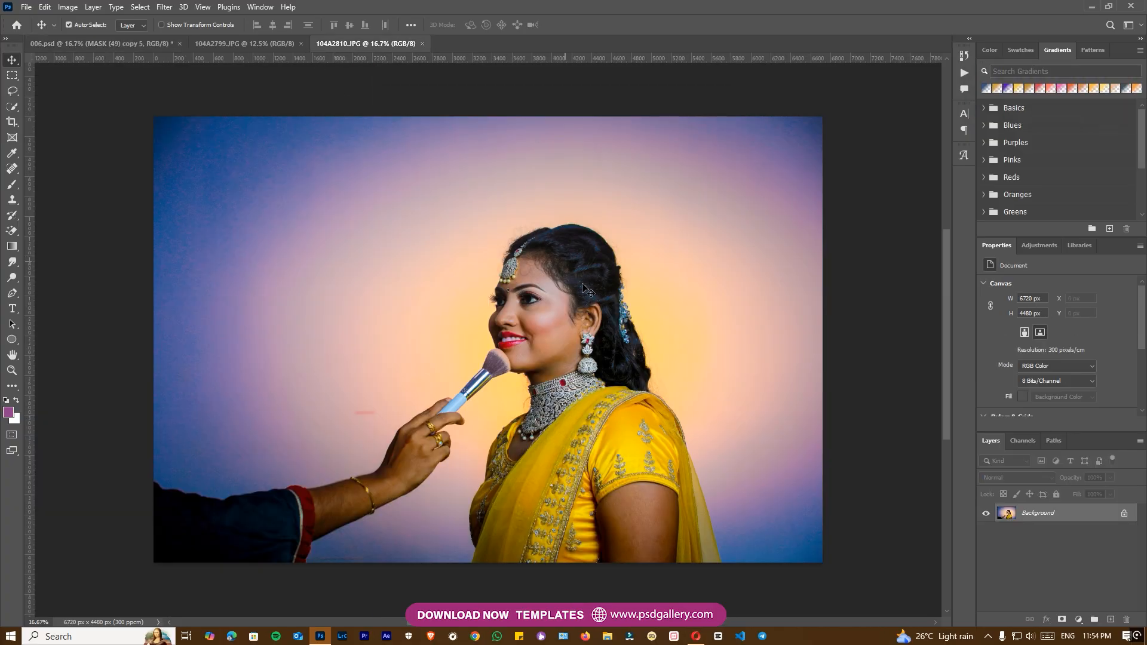
pyautogui.moveTo(119, 71)
pyautogui.mouseDown()
pyautogui.moveTo(101, 44)
pyautogui.moveTo(538, 345)
pyautogui.moveTo(545, 304)
pyautogui.moveTo(534, 290)
pyautogui.mouseUp()
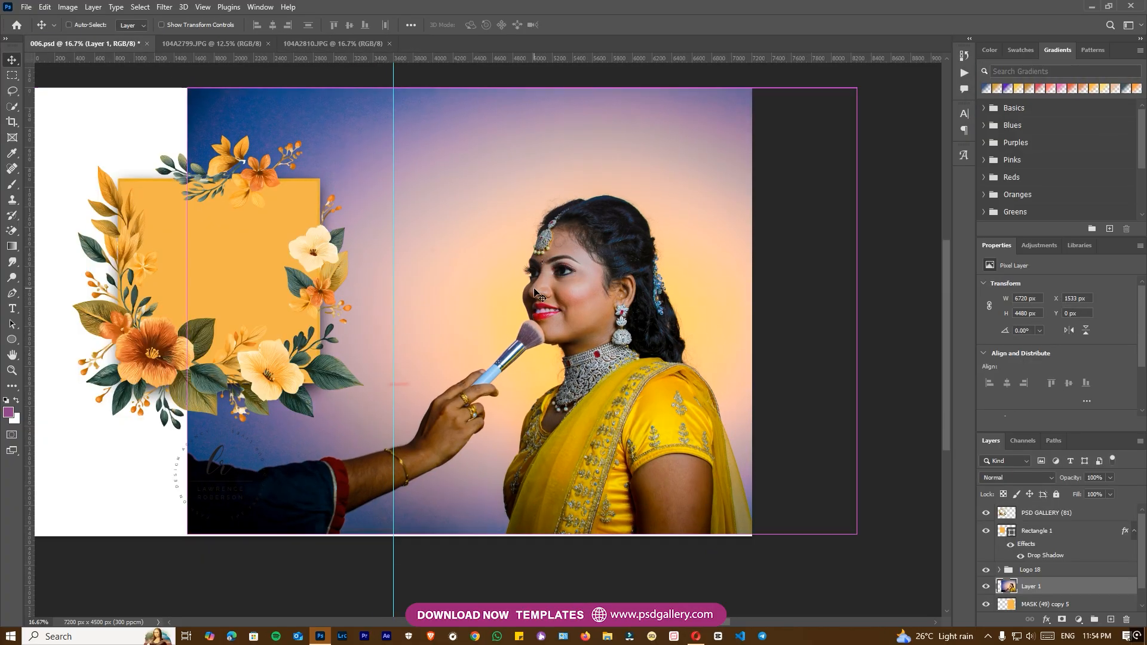
pyautogui.hotkey('ctrl', 'alt', 'g')
# Scale the clipped portrait to about 92.8% and position the woman inside the brush-stroke mask.
pyautogui.moveTo(570, 340); pyautogui.dragTo(468, 342)
pyautogui.hotkey('ctrl', 't')
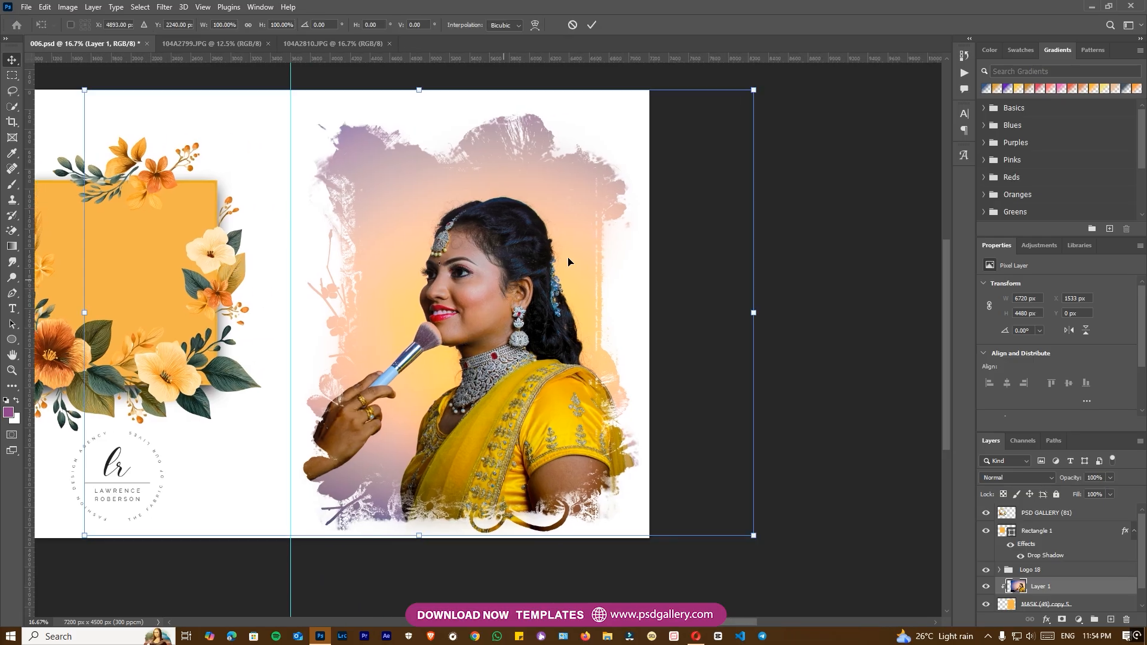
pyautogui.moveTo(756, 89); pyautogui.dragTo(599, 125)
pyautogui.moveTo(450, 264); pyautogui.dragTo(550, 267)
pyautogui.moveTo(696, 168); pyautogui.dragTo(627, 185)
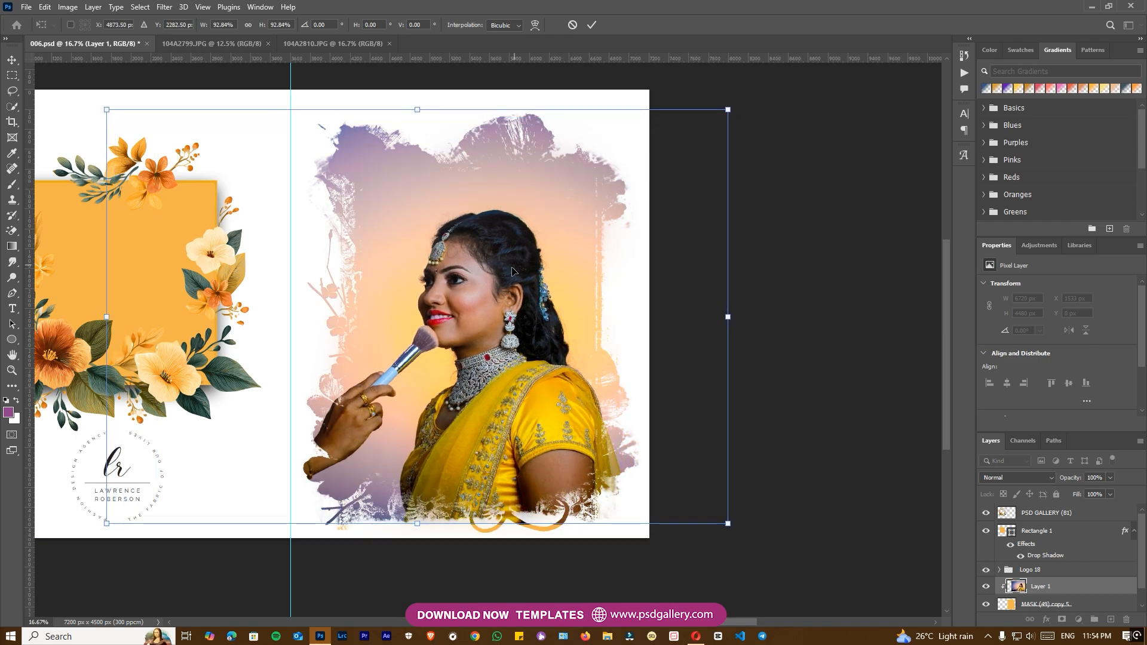
pyautogui.moveTo(501, 270); pyautogui.dragTo(510, 277)
pyautogui.press('Return')
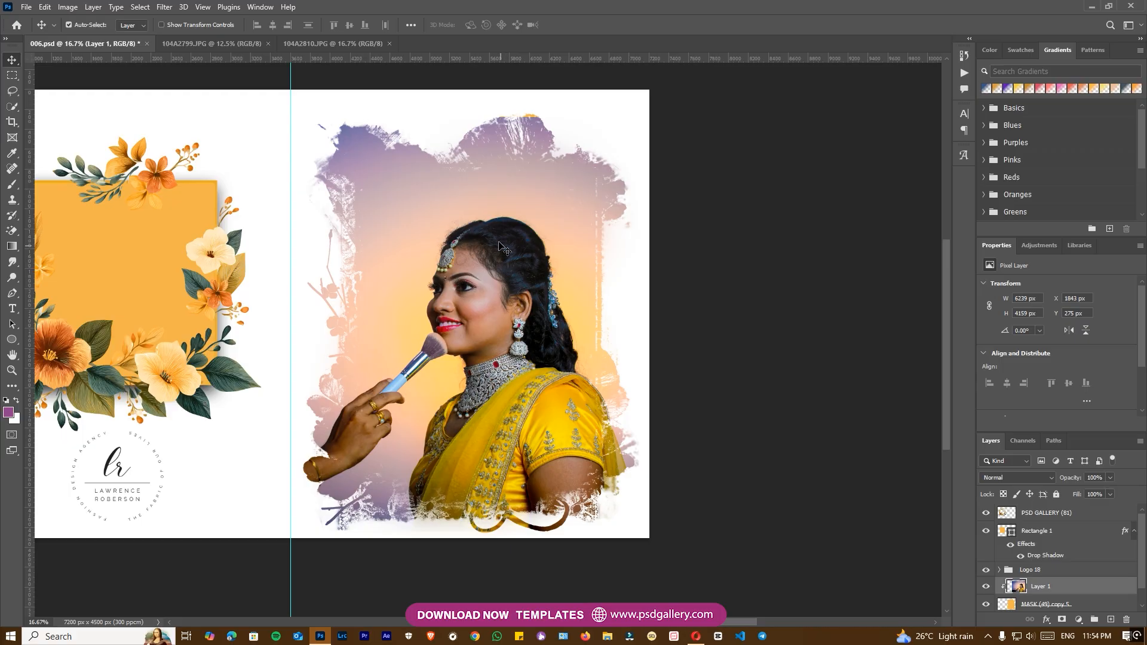
# Enlarge the portrait to about 112%, rotate it about -1.6°, and shift it up slightly within the mask.
pyautogui.hotkey('ctrl', '-')
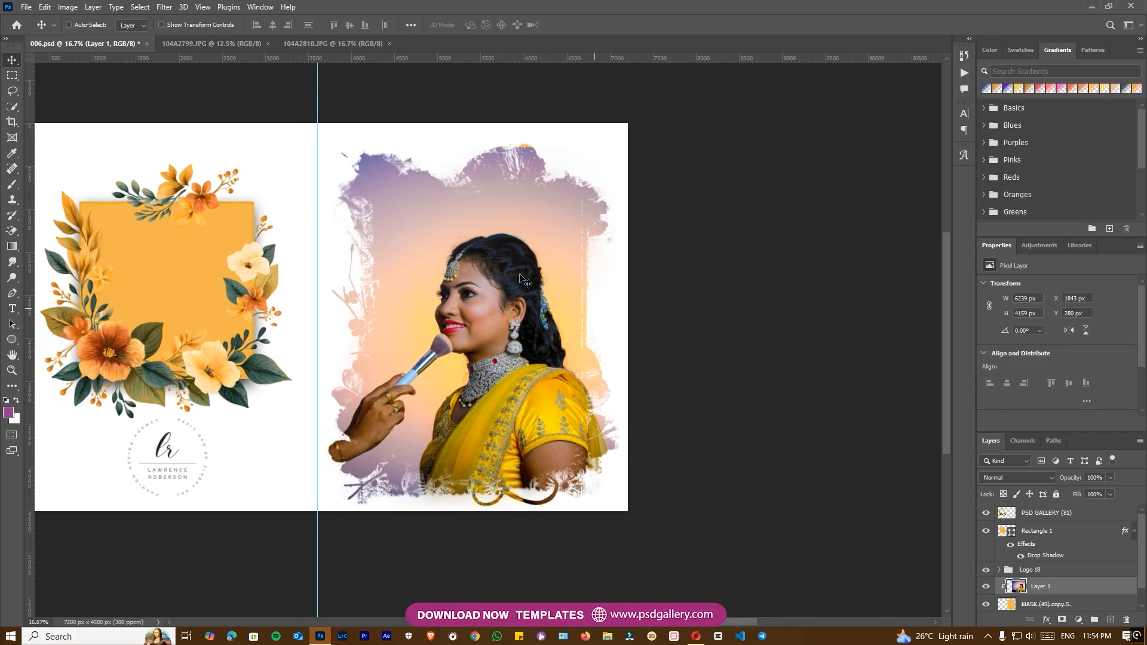
pyautogui.hotkey('ctrl', 't')
pyautogui.moveTo(674, 172)
pyautogui.mouseDown()
pyautogui.moveTo(715, 133)
pyautogui.moveTo(693, 111)
pyautogui.moveTo(706, 132)
pyautogui.mouseUp()
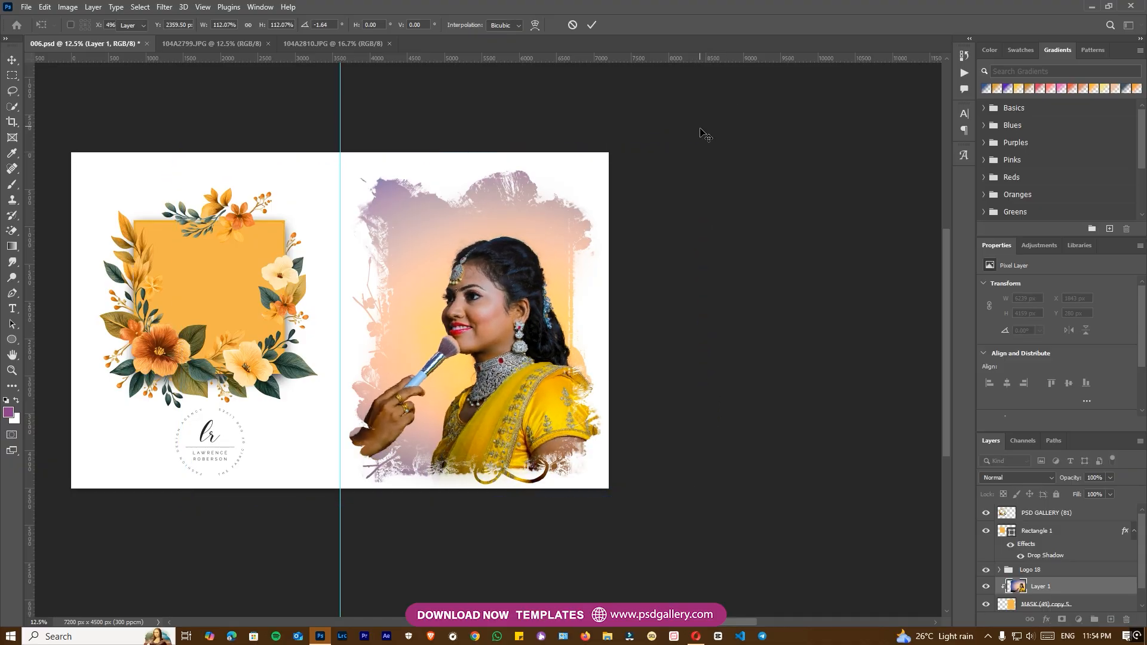
pyautogui.moveTo(490, 329); pyautogui.dragTo(490, 313)
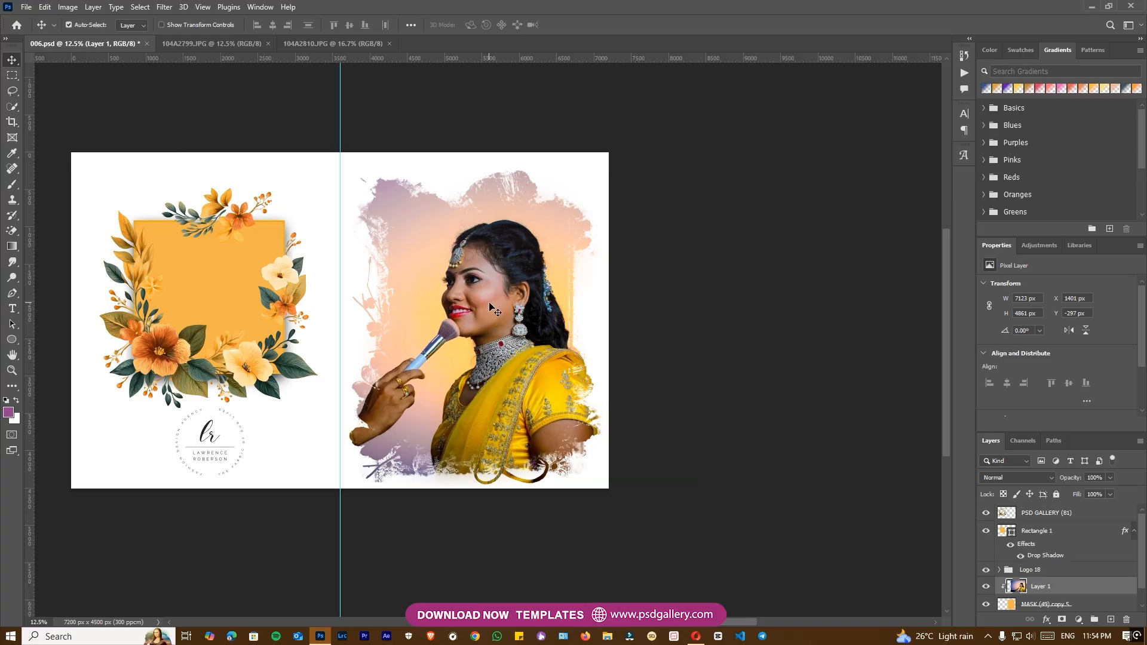
# Brighten the portrait layer with Levels, using a midtone input of 1.13 and a white input of 238.
pyautogui.hotkey('ctrl', '+')
pyautogui.hotkey('ctrl', '+')
pyautogui.moveTo(474, 312); pyautogui.dragTo(353, 328)
pyautogui.rightClick(495, 304)
pyautogui.click(518, 309)
pyautogui.moveTo(520, 310); pyautogui.dragTo(412, 312)
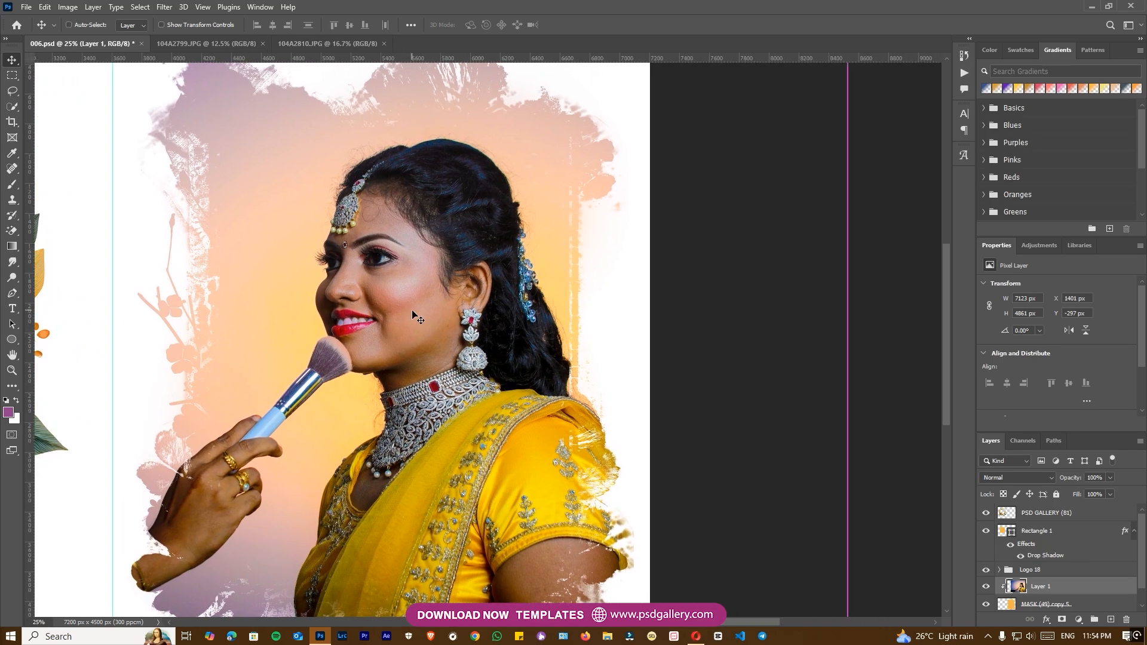
pyautogui.hotkey('ctrl', 'l')
pyautogui.moveTo(819, 305); pyautogui.dragTo(813, 303)
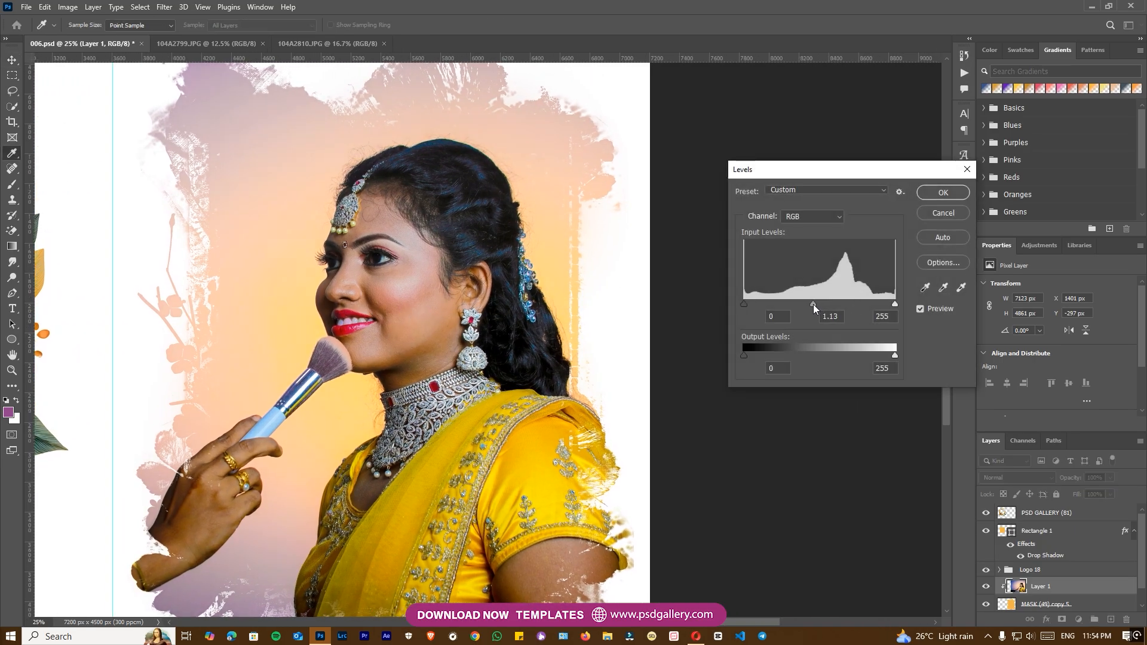
pyautogui.moveTo(890, 302); pyautogui.dragTo(884, 300)
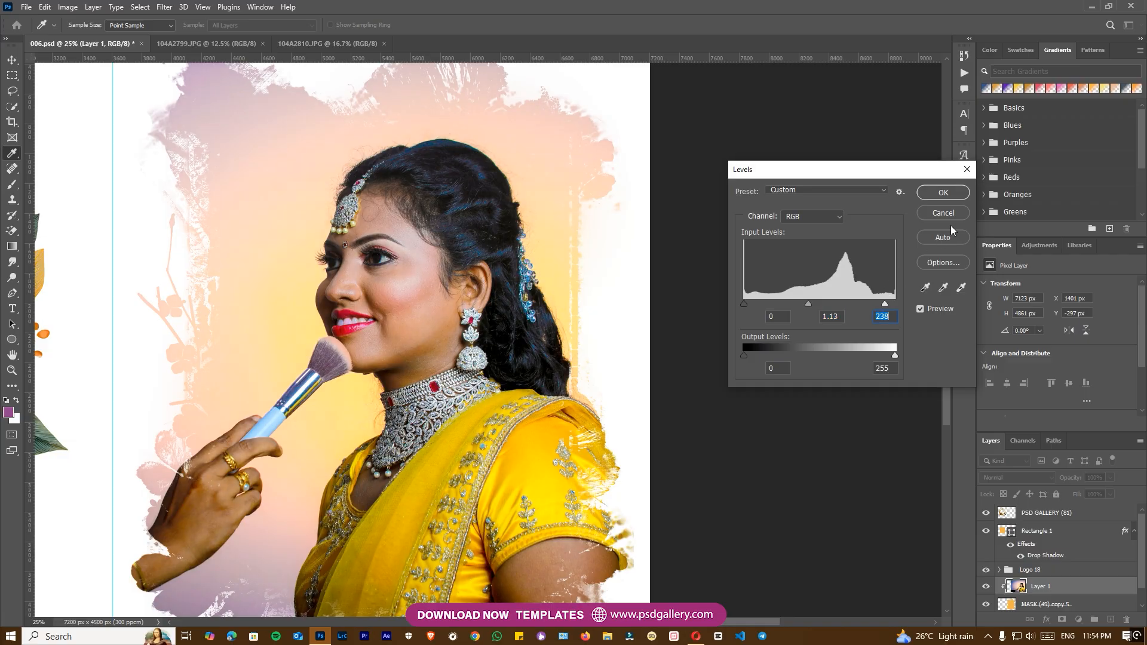
pyautogui.click(943, 193)
pyautogui.scroll(-1, 463, 402)
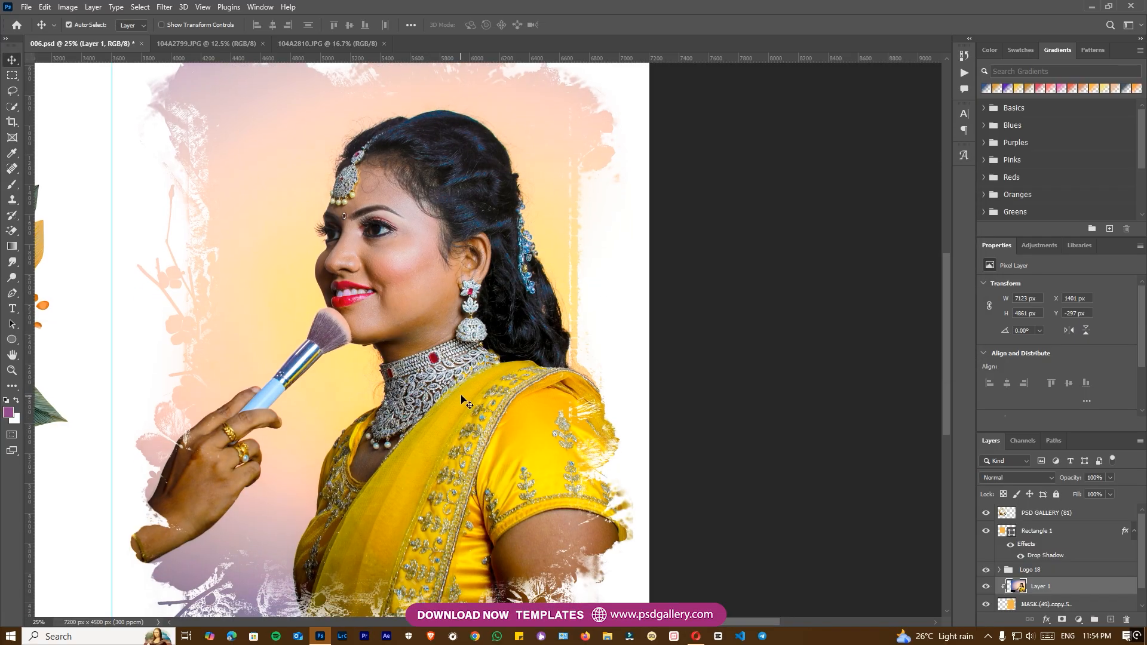
pyautogui.press('o')
pyautogui.scroll(-3, 274, 508)
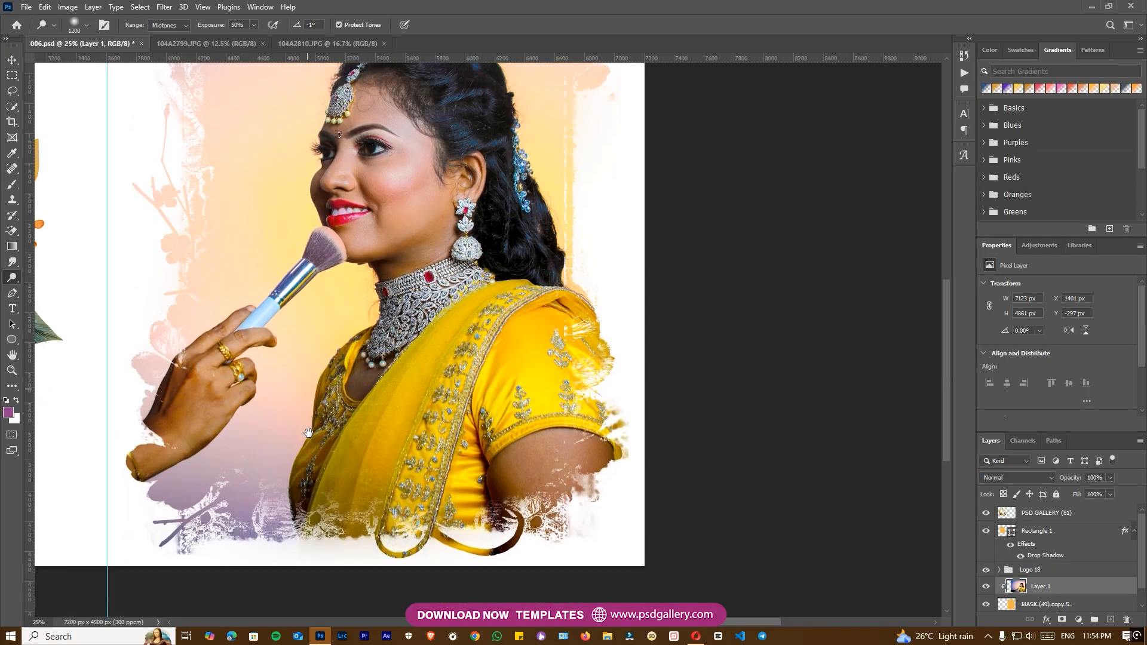
# Select the woman's hair on the portrait layer with the Quick Selection tool.
pyautogui.scroll(4, 358, 406)
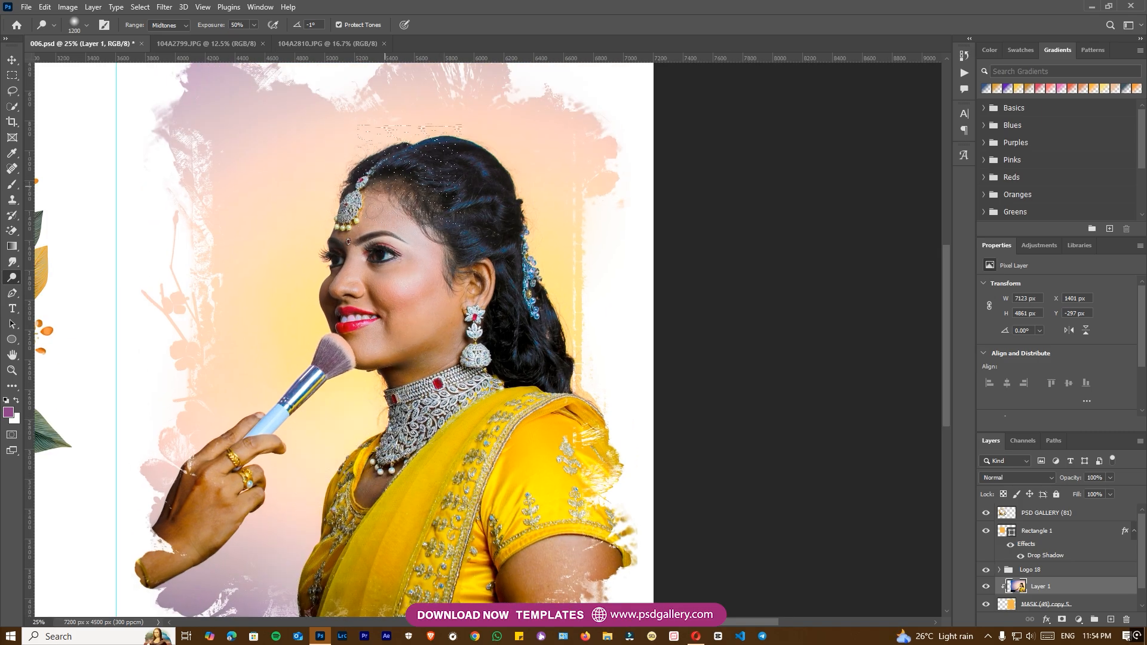
pyautogui.moveTo(490, 328); pyautogui.dragTo(496, 372)
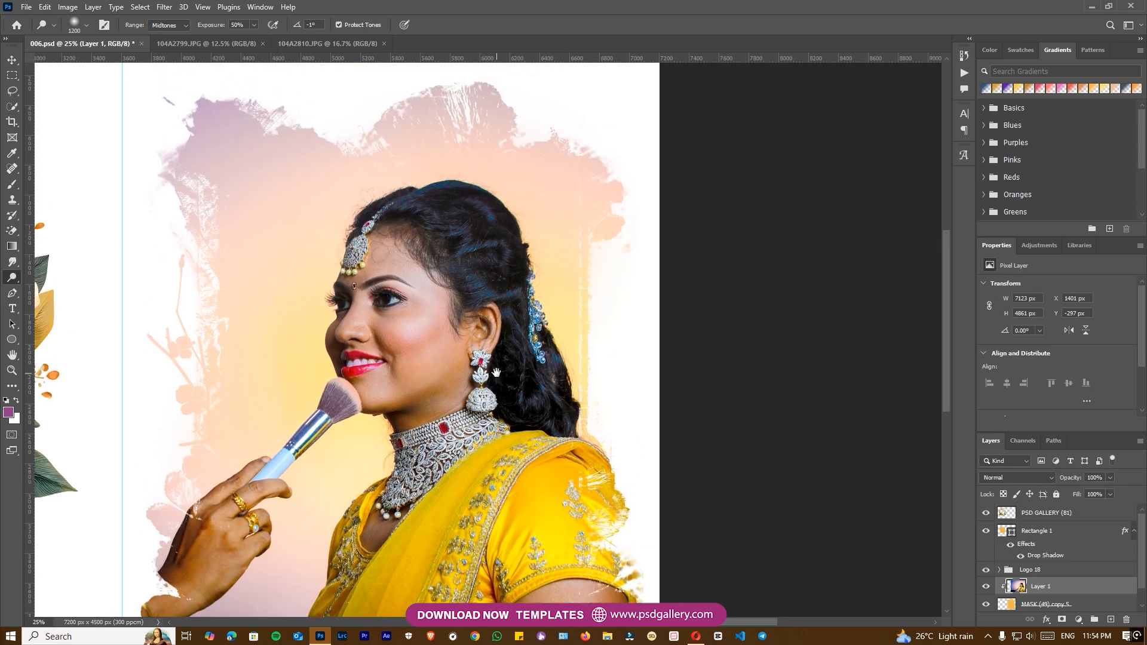
pyautogui.click(13, 107)
pyautogui.moveTo(427, 212); pyautogui.dragTo(485, 251)
pyautogui.moveTo(510, 308); pyautogui.dragTo(521, 367)
pyautogui.press('alt')
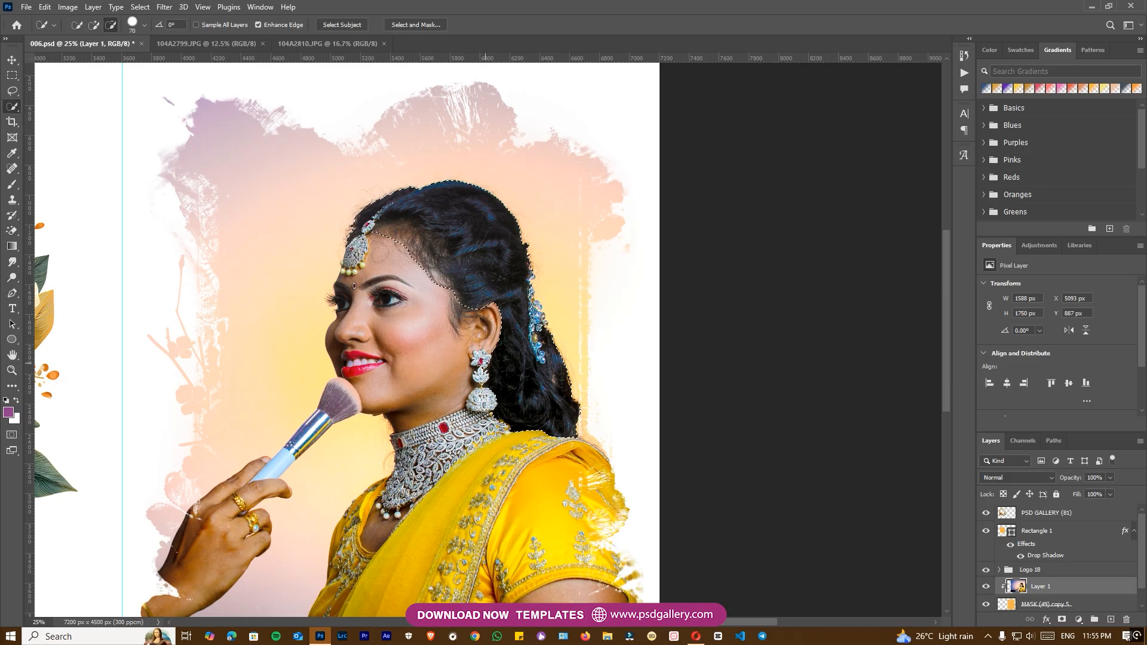
# Apply Hue/Saturation to the selected hair with saturation -52 and lightness -8.
pyautogui.hotkey('ctrl', 'u')
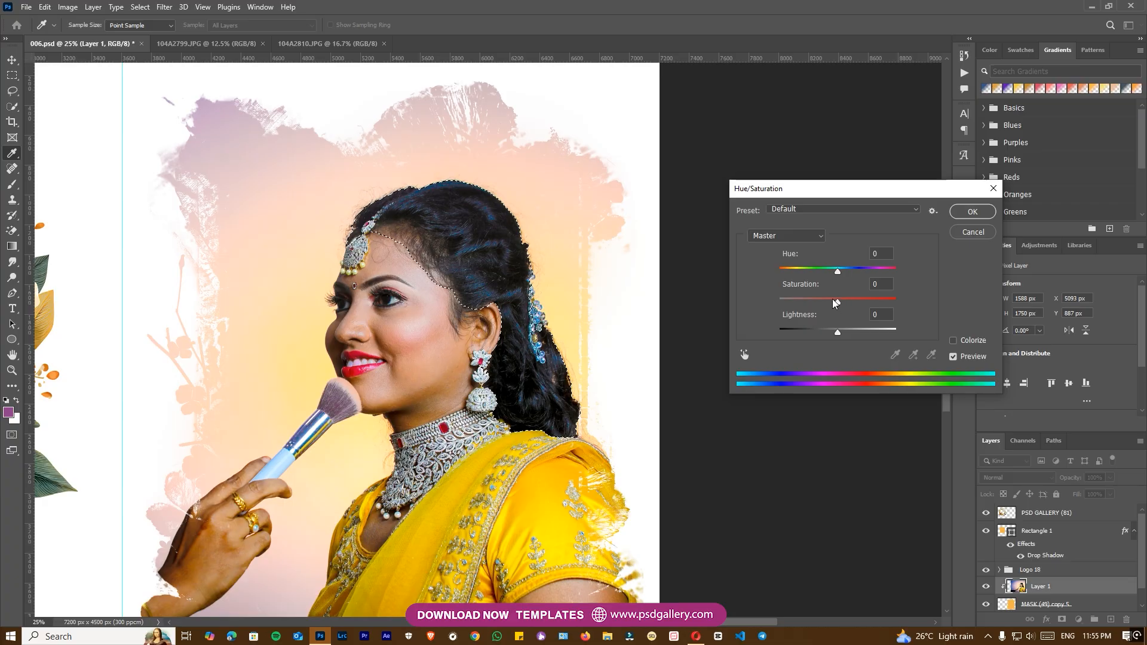
pyautogui.moveTo(833, 299); pyautogui.dragTo(808, 296)
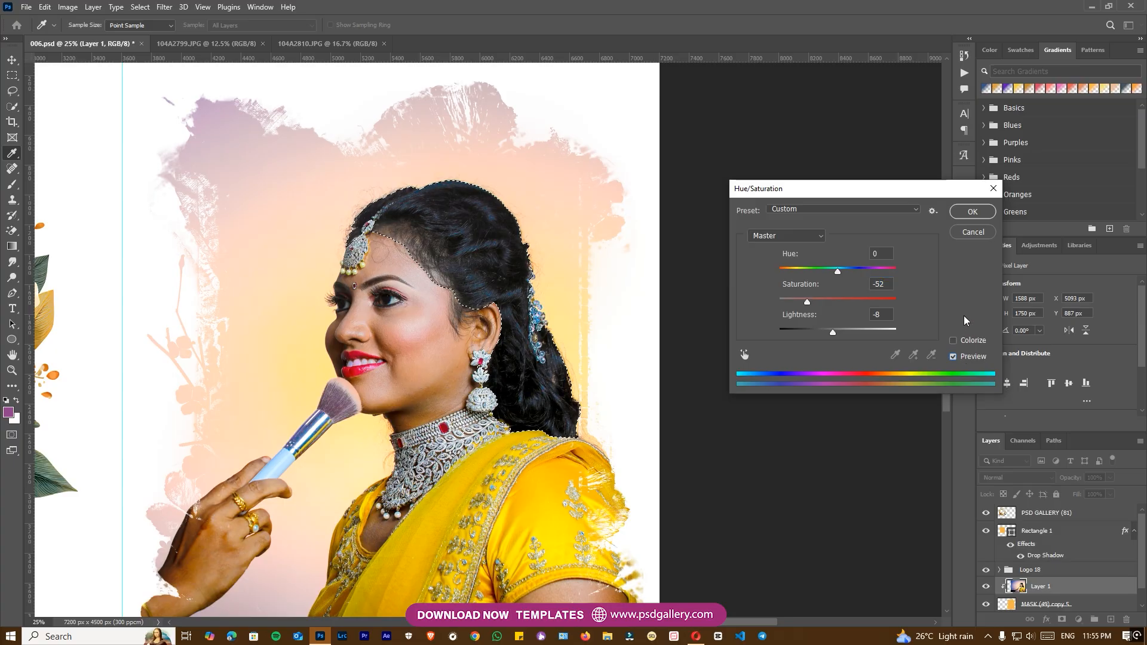
pyautogui.click(972, 212)
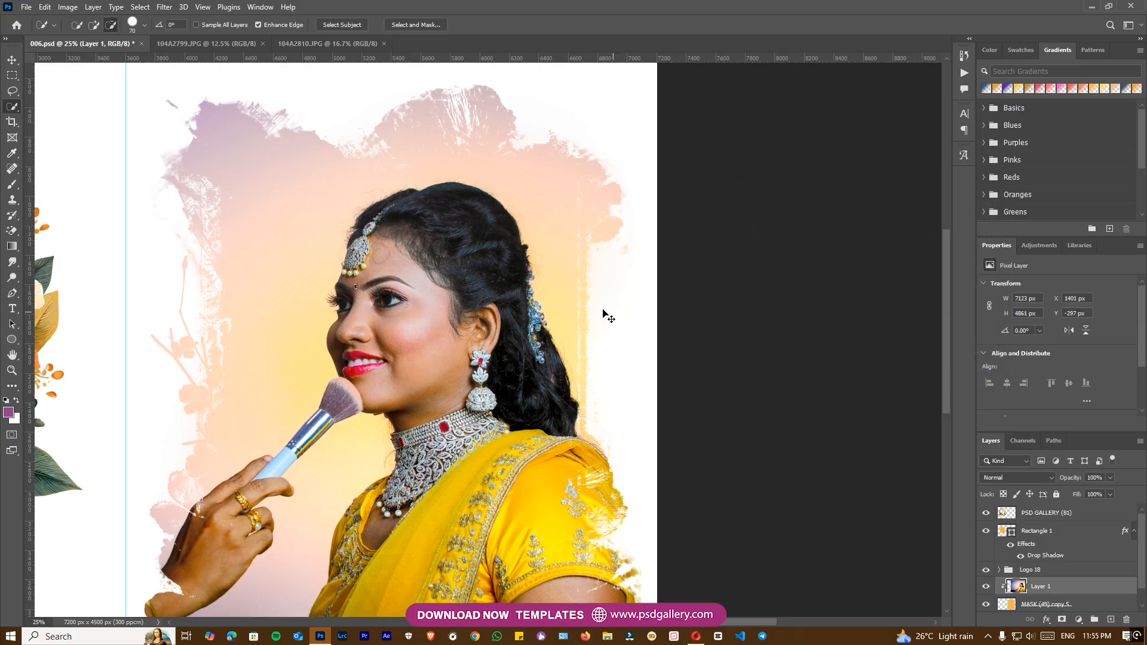
# Run the Skin Retouching action on the portrait layer, Layer 1.
pyautogui.hotkey('ctrl', '-')
pyautogui.hotkey('ctrl', '-')
pyautogui.press('v')
pyautogui.rightClick(465, 354)
pyautogui.click(479, 359)
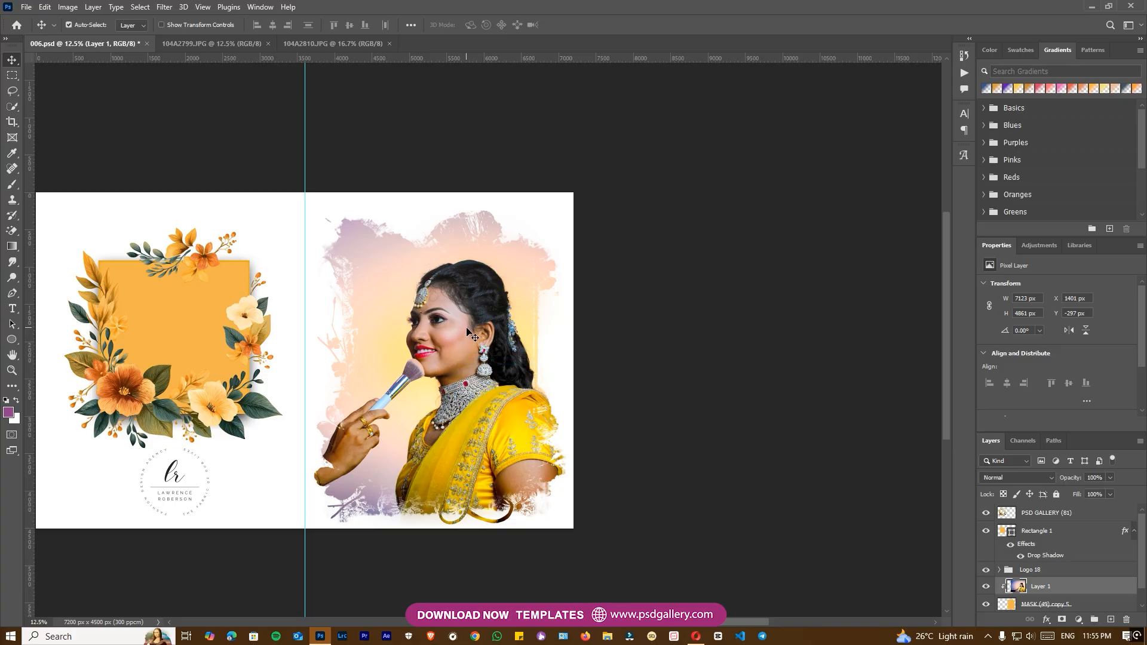
pyautogui.hotkey('ctrl', '+')
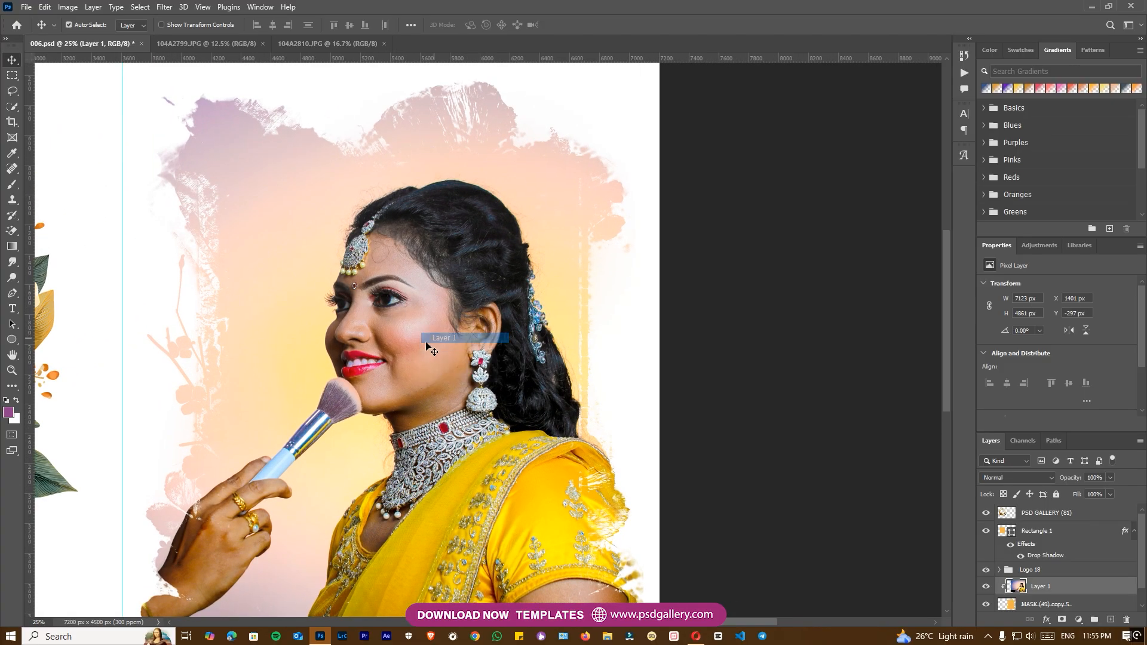
pyautogui.moveTo(406, 344); pyautogui.dragTo(417, 340)
pyautogui.rightClick(411, 321)
pyautogui.click(424, 323)
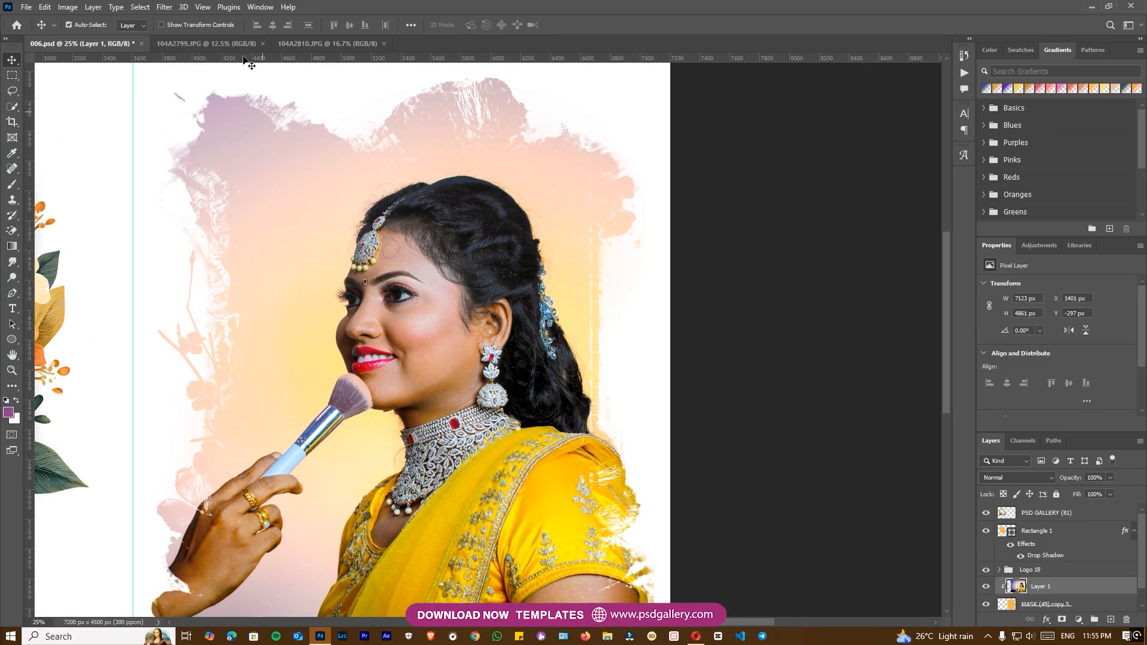
pyautogui.click(255, 8)
pyautogui.click(289, 88)
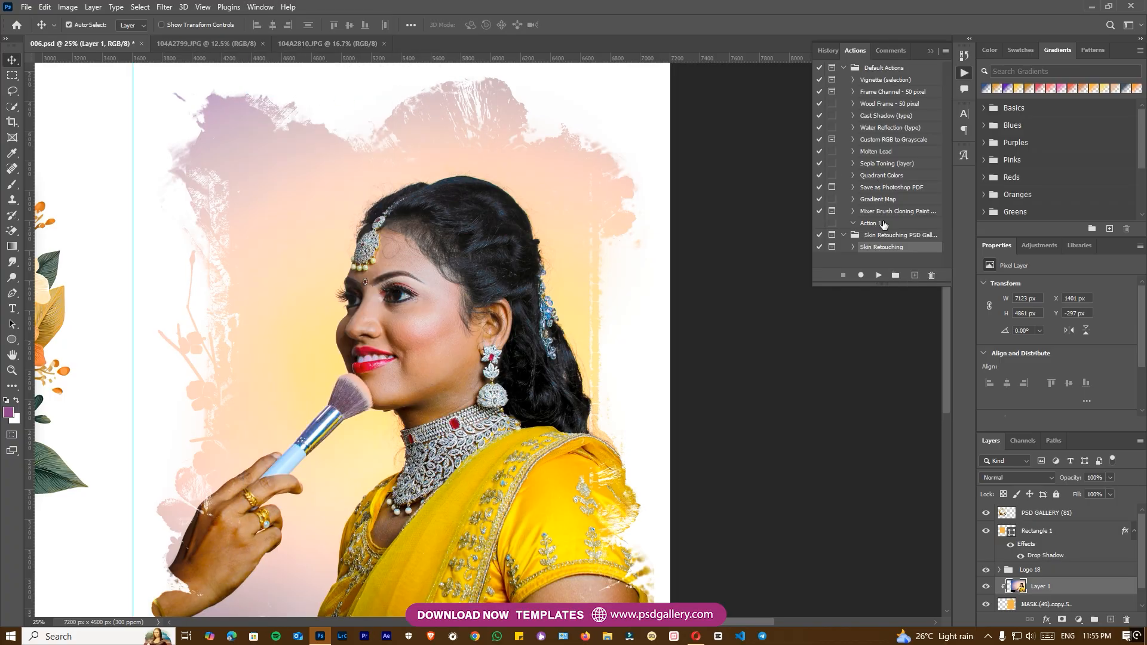
pyautogui.click(881, 276)
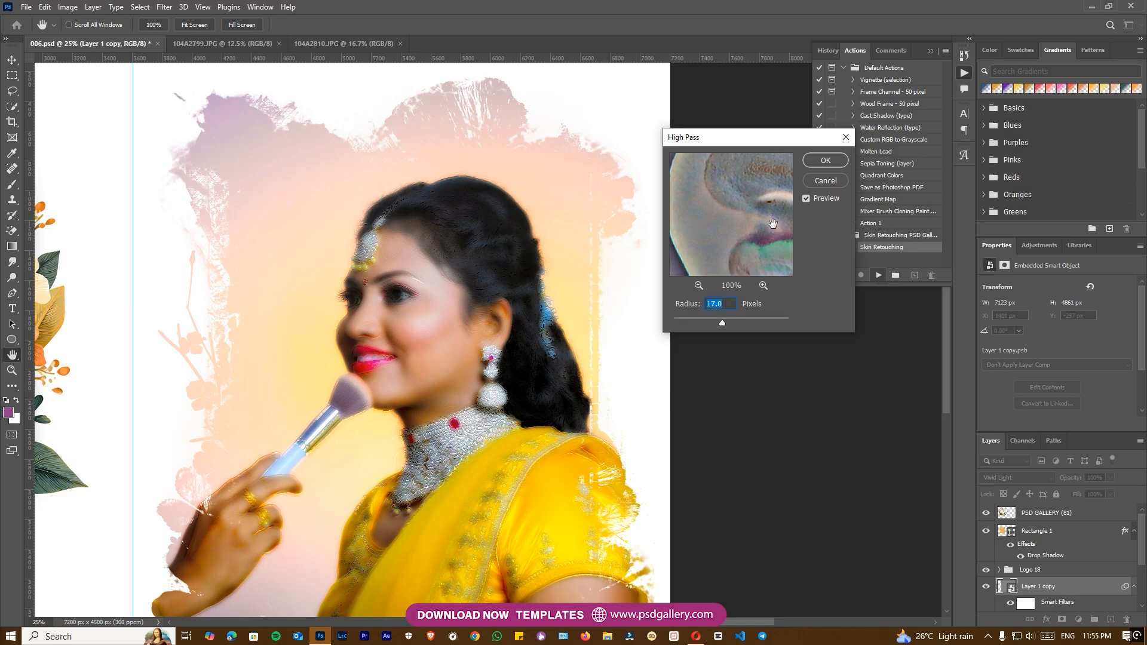
# Accept the 17-pixel High Pass radius and apply the Gaussian Blur with a slightly lower radius.
pyautogui.click(816, 163)
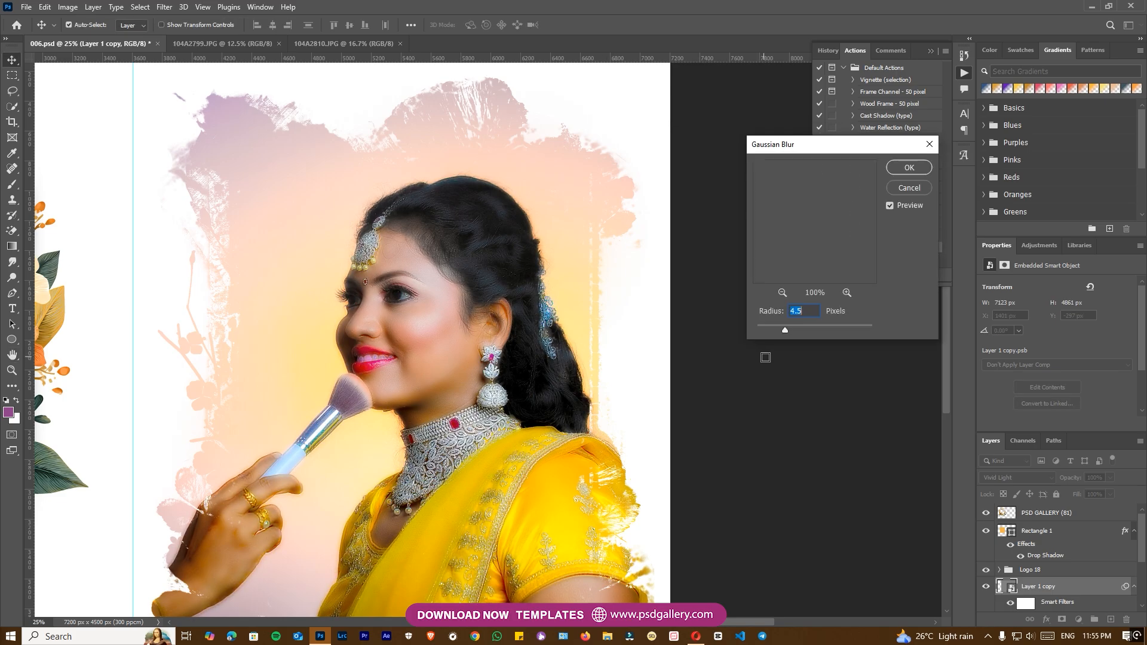
pyautogui.moveTo(777, 330); pyautogui.dragTo(775, 327)
pyautogui.click(909, 168)
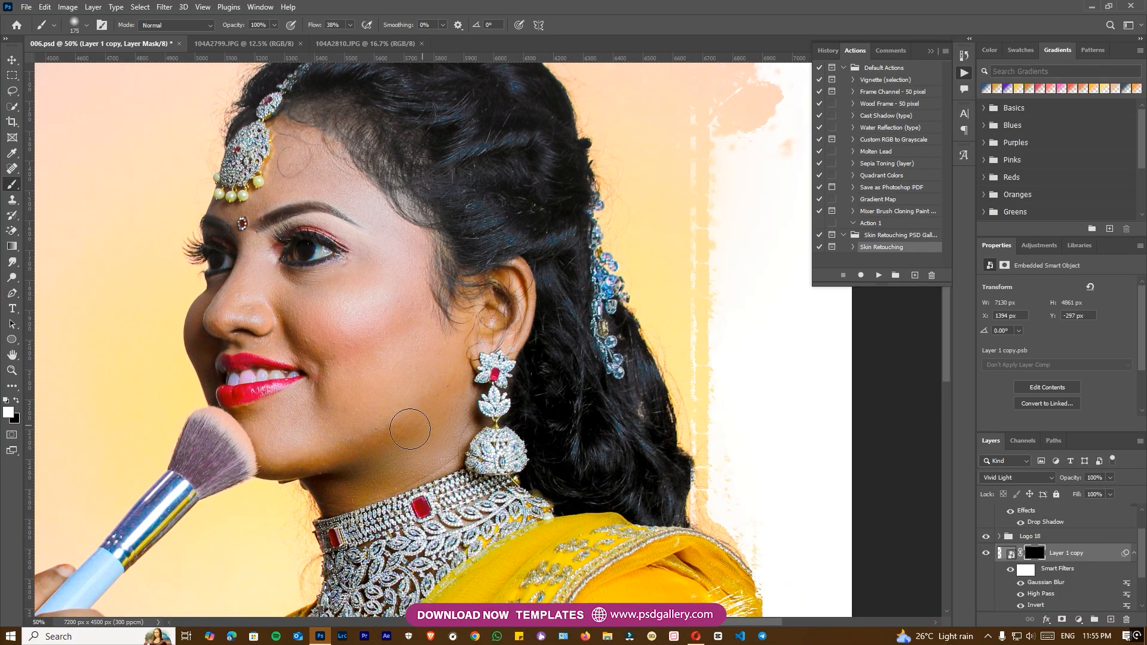
# Paint white on the retouching layer's mask over the woman's face, using a soft brush of 125 to 175 px.
pyautogui.moveTo(317, 310)
pyautogui.mouseDown()
pyautogui.moveTo(415, 379)
pyautogui.moveTo(574, 378)
pyautogui.mouseUp()
pyautogui.hotkey('ctrl', '+')
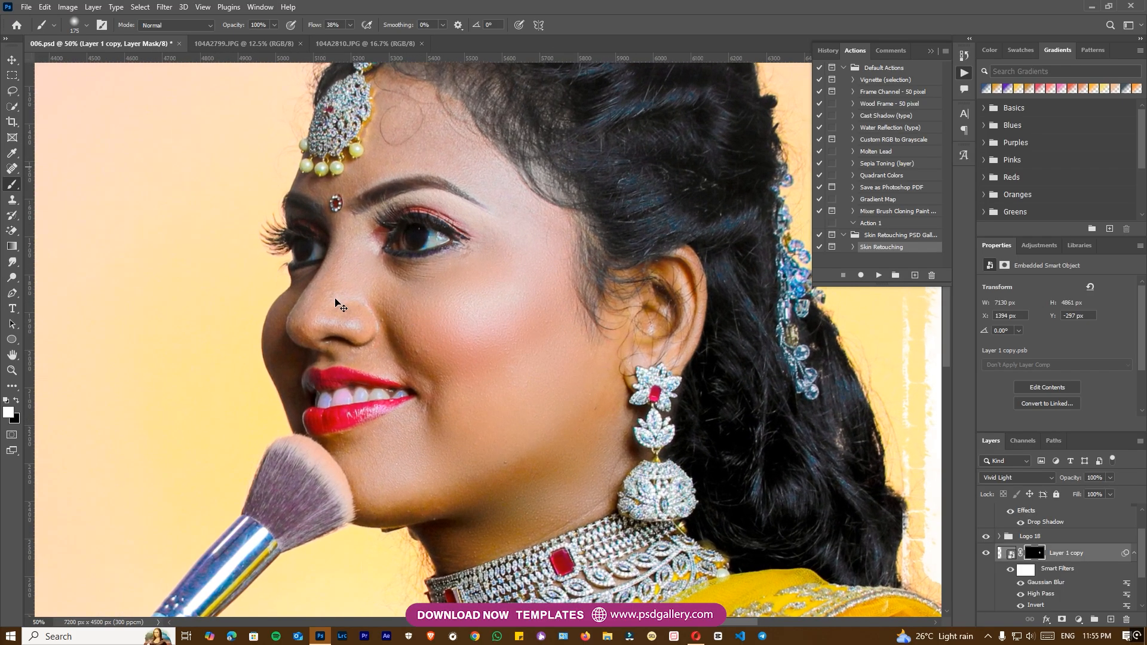
pyautogui.press('[')
pyautogui.press('[')
pyautogui.press('[')
pyautogui.press('[')
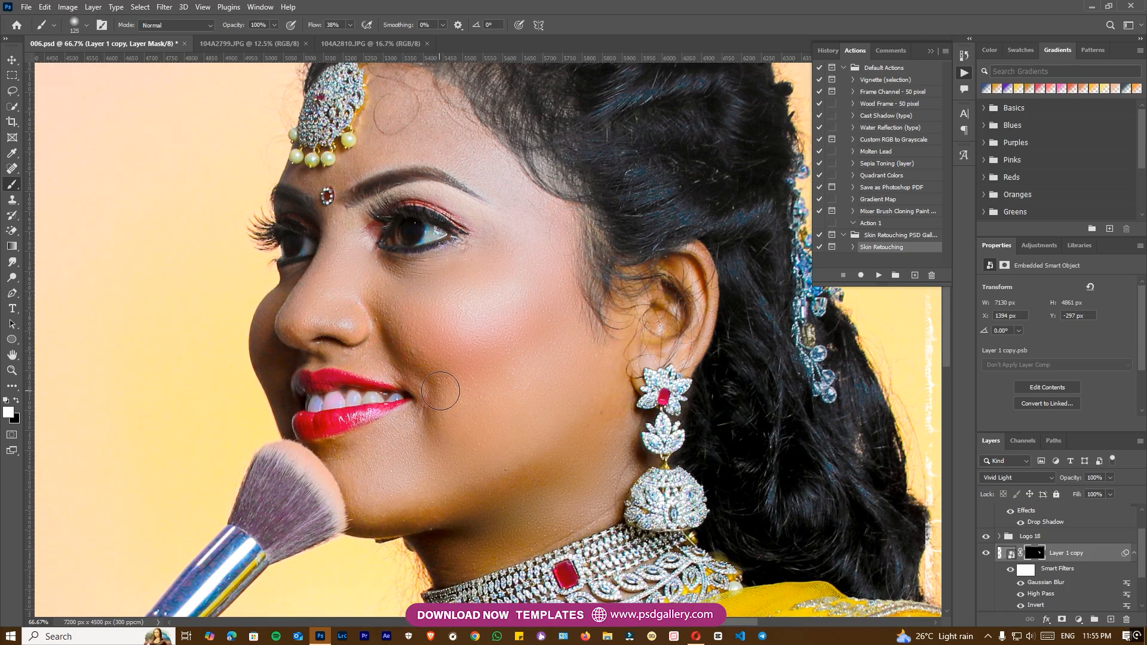
pyautogui.press(']')
pyautogui.press(']')
pyautogui.moveTo(500, 192); pyautogui.dragTo(513, 268)
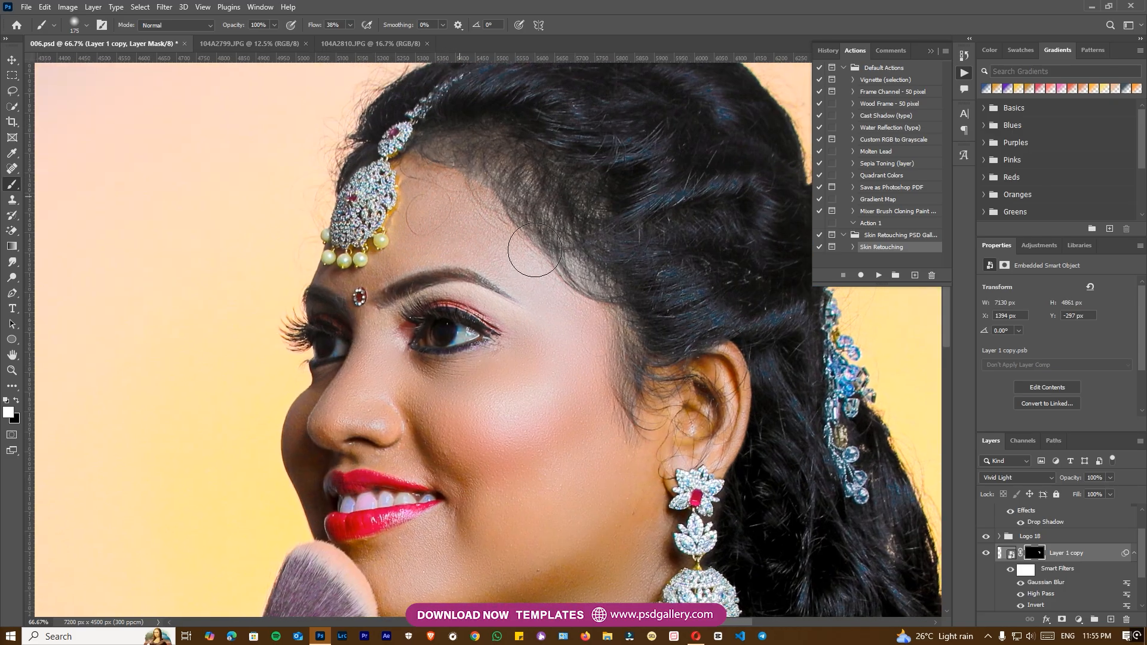
# Extend the skin smoothing on the mask over the neck, hands and arm with a larger brush of 250 to 400 px.
pyautogui.moveTo(547, 469); pyautogui.dragTo(525, 204)
pyautogui.press(']')
pyautogui.press(']')
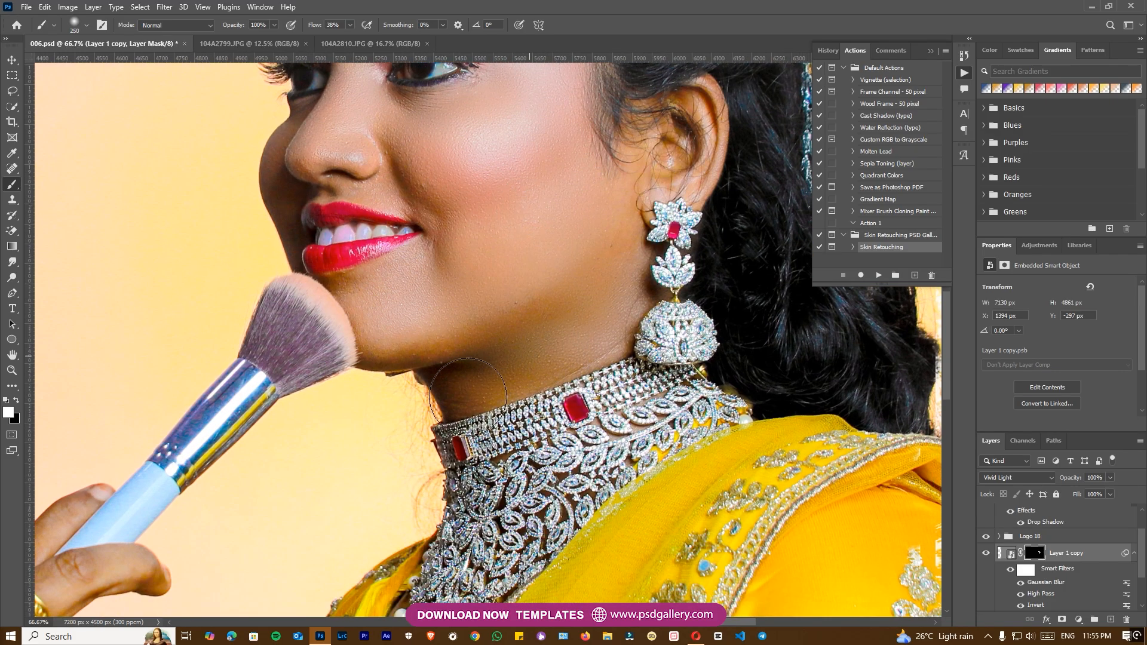
pyautogui.scroll(-2, 476, 355)
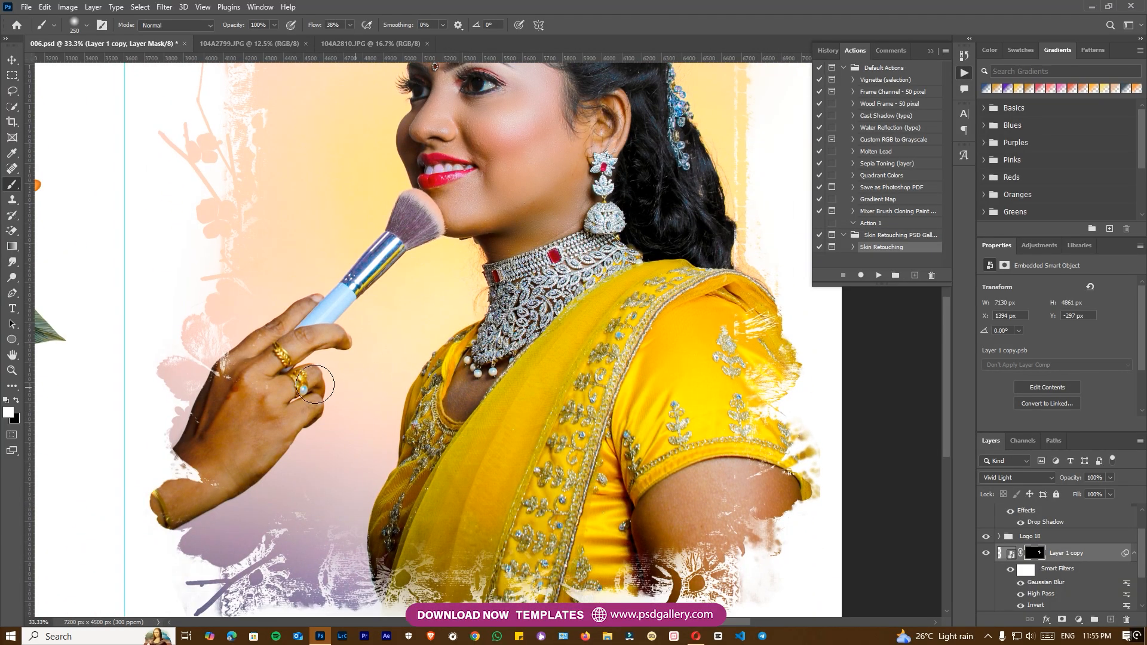
pyautogui.press(']')
pyautogui.press(']')
pyautogui.press(']')
pyautogui.moveTo(633, 281); pyautogui.dragTo(645, 460)
pyautogui.hotkey('ctrl', '-')
pyautogui.hotkey('ctrl', '-')
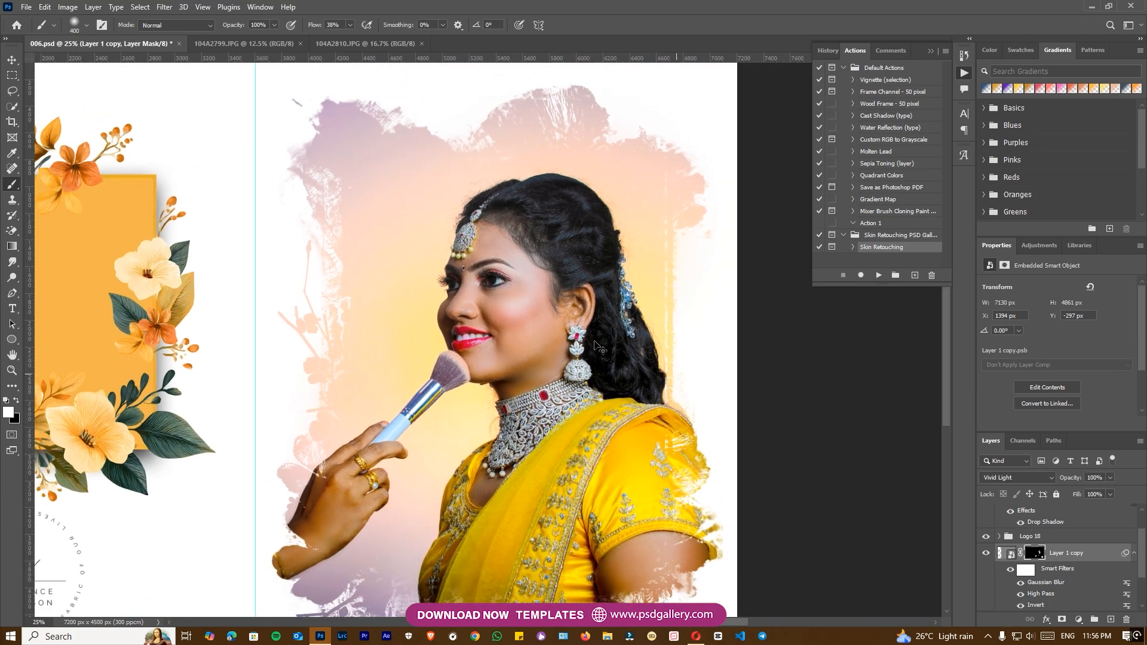
pyautogui.hotkey('ctrl', '+')
pyautogui.hotkey('ctrl', '+')
pyautogui.hotkey('ctrl', '+')
pyautogui.hotkey('ctrl', '+')
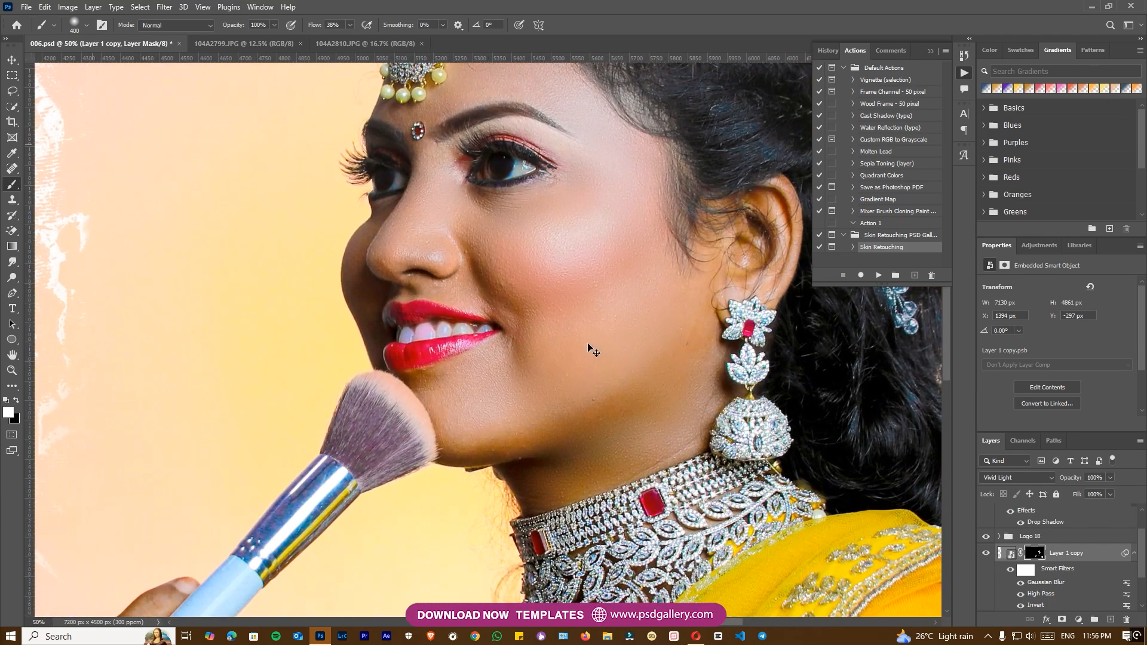
# Outline the woman's teeth with a Pen path and convert the path into a feathered selection.
pyautogui.press('v')
pyautogui.rightClick(551, 284)
pyautogui.click(564, 292)
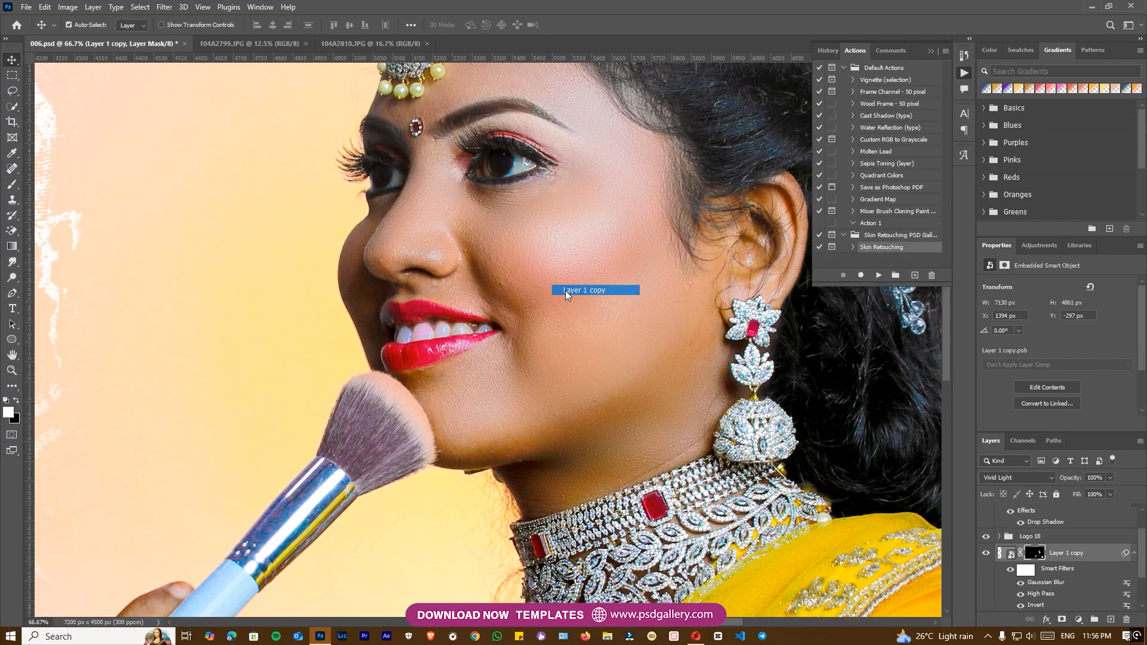
pyautogui.press('p')
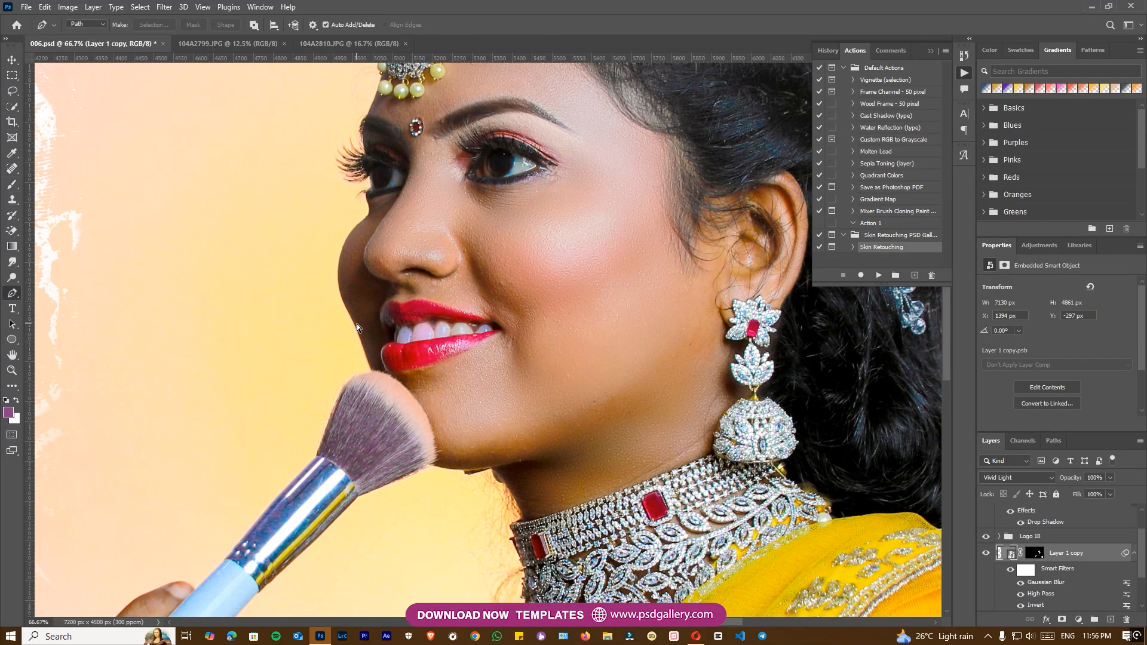
pyautogui.scroll(1, 484, 328)
pyautogui.moveTo(496, 320); pyautogui.dragTo(500, 320)
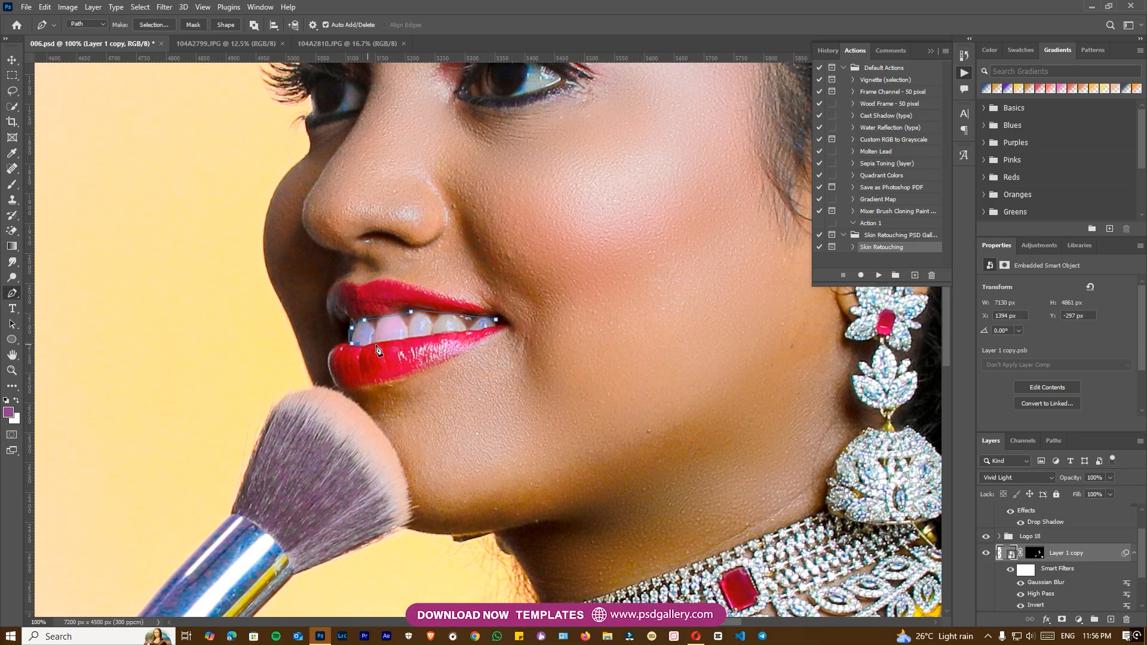
pyautogui.click(496, 319)
pyautogui.click(165, 25)
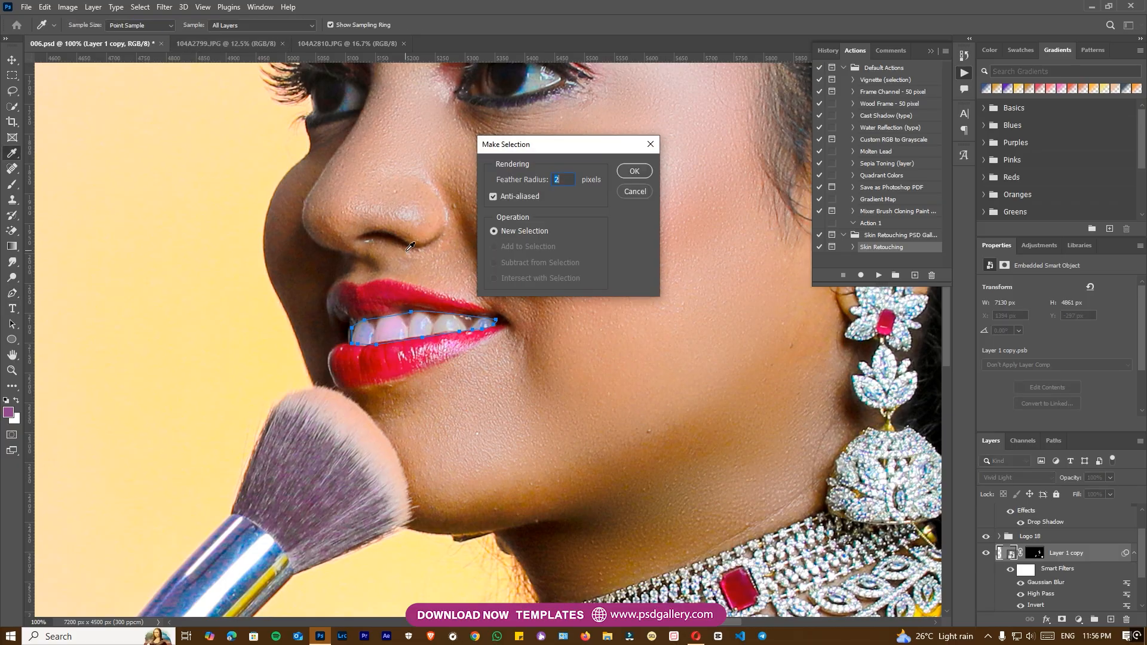
pyautogui.write('8')
pyautogui.press('Return')
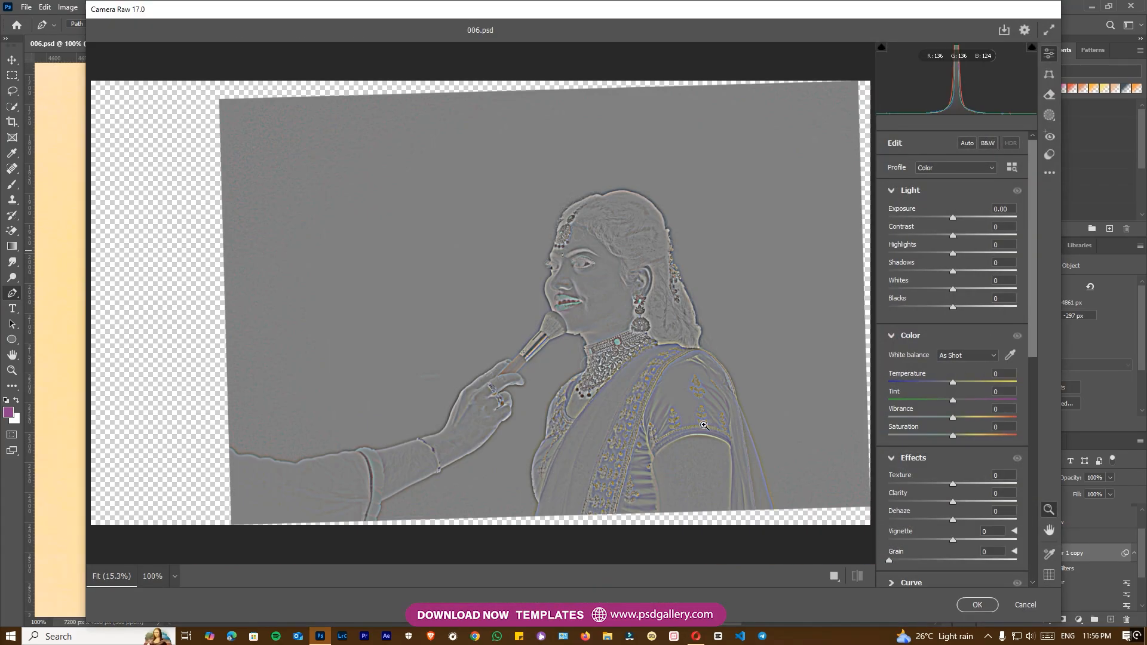
# Whiten the selected teeth on Layer 1 in Camera Raw, setting saturation to -100 for Reds, Purples and Magentas and -69 for Blues.
pyautogui.click(1025, 605)
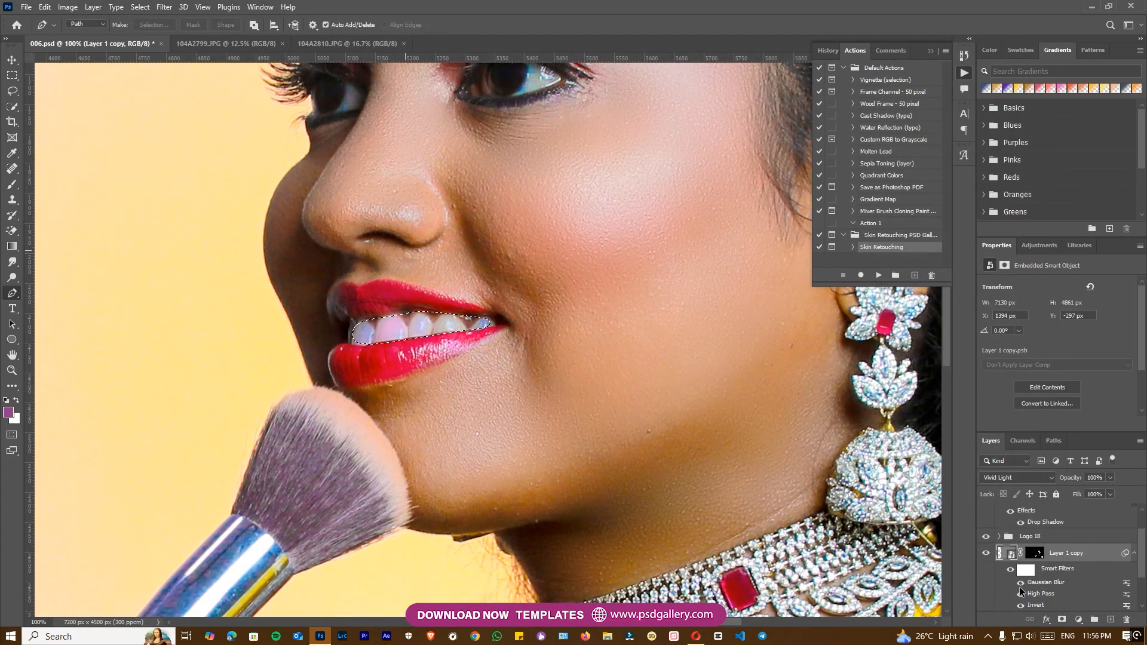
pyautogui.scroll(-1, 1059, 582)
pyautogui.click(1052, 601)
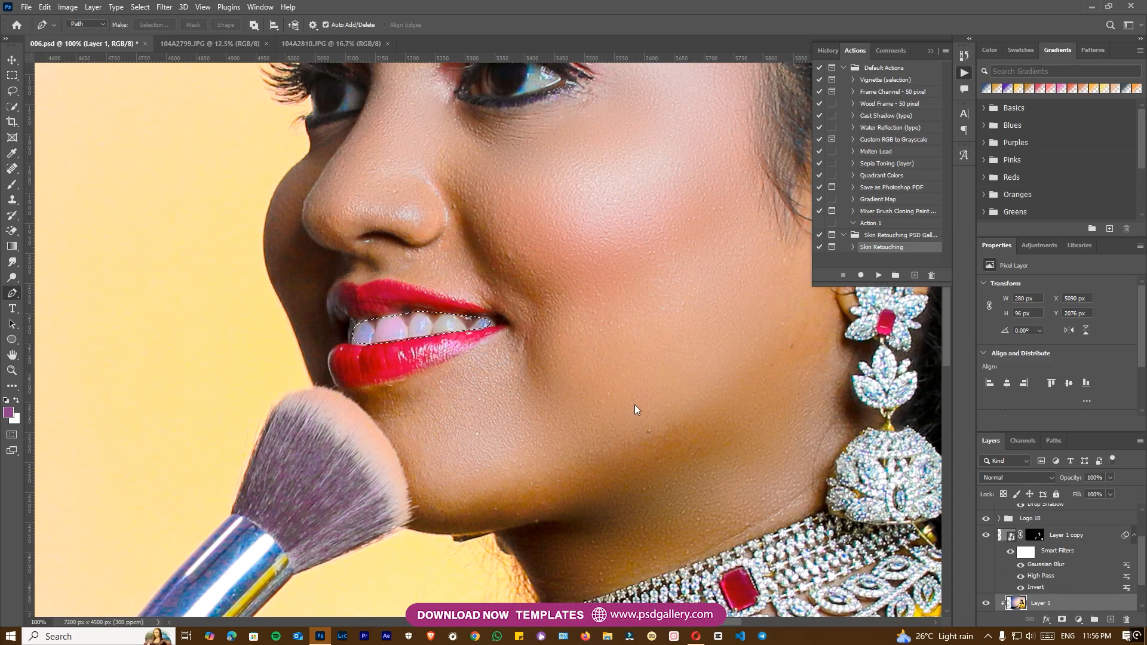
pyautogui.hotkey('ctrl', 'shift', 'a')
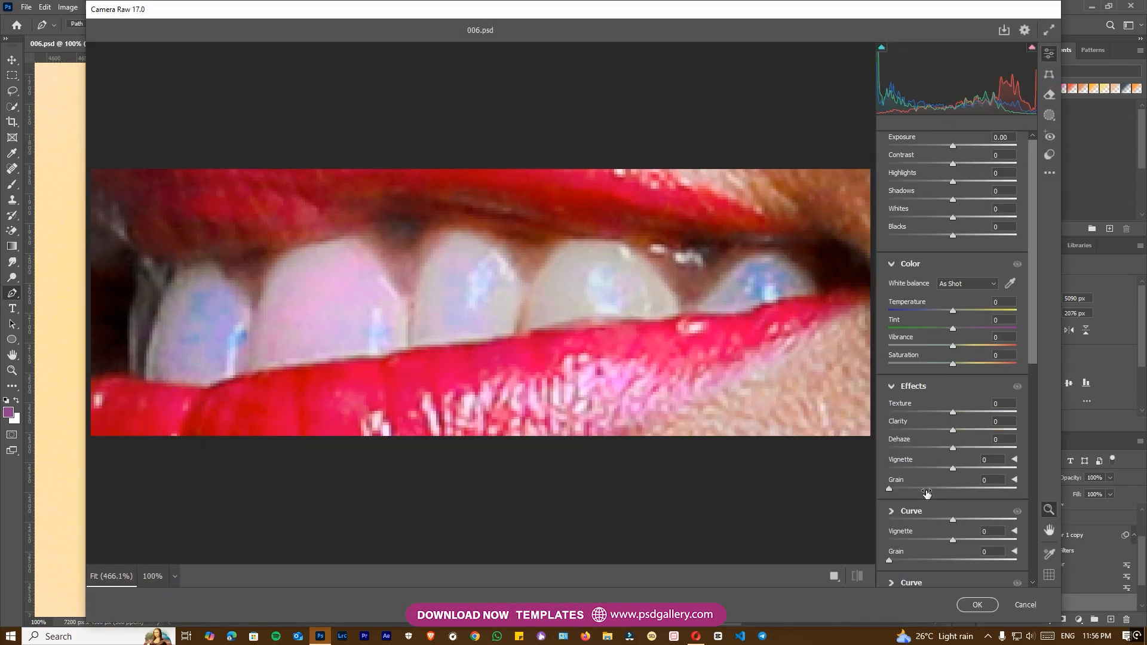
pyautogui.scroll(-3, 926, 493)
pyautogui.click(927, 376)
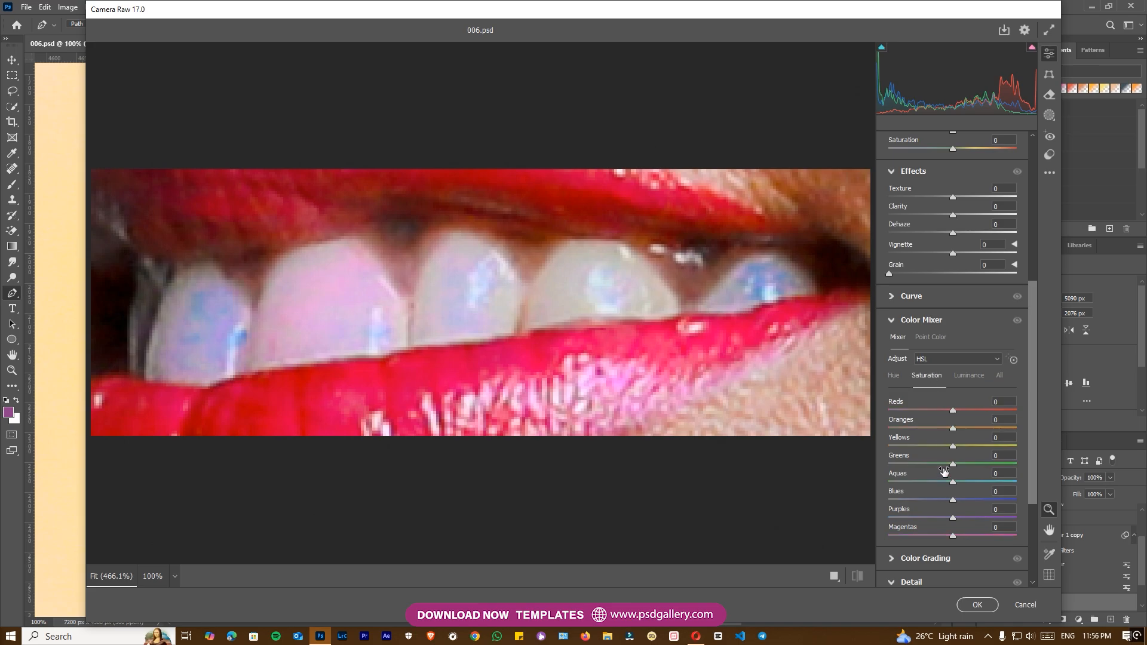
pyautogui.moveTo(947, 412)
pyautogui.mouseDown()
pyautogui.moveTo(893, 410)
pyautogui.moveTo(954, 418)
pyautogui.mouseUp()
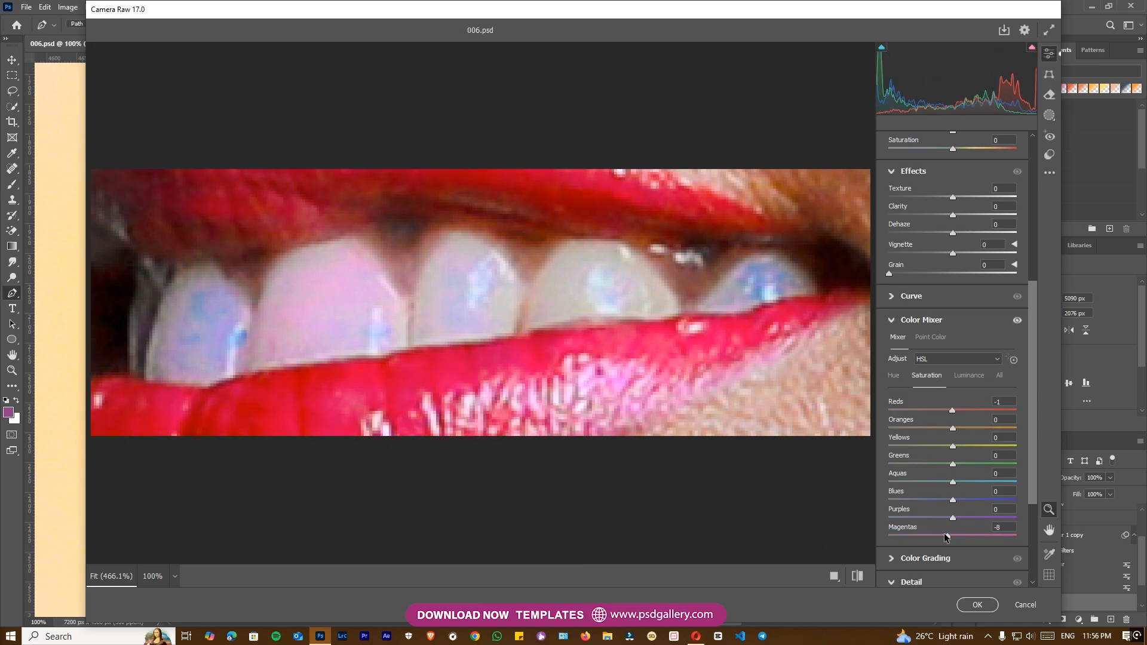
pyautogui.moveTo(946, 537); pyautogui.dragTo(890, 537)
pyautogui.moveTo(950, 411); pyautogui.dragTo(872, 411)
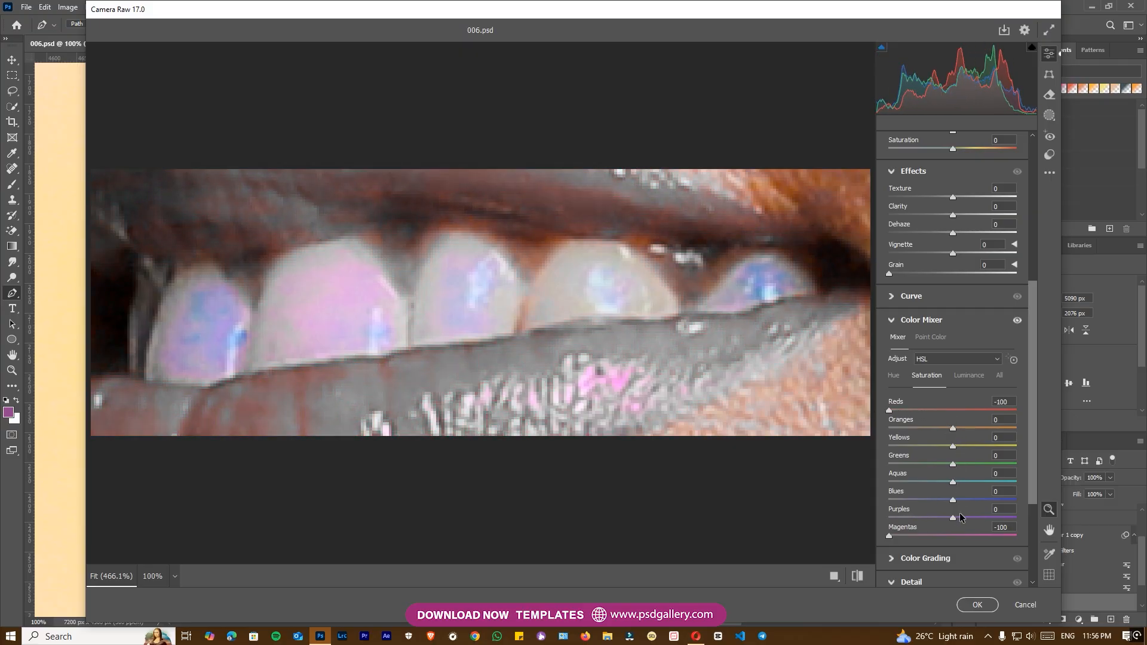
pyautogui.moveTo(943, 517); pyautogui.dragTo(875, 517)
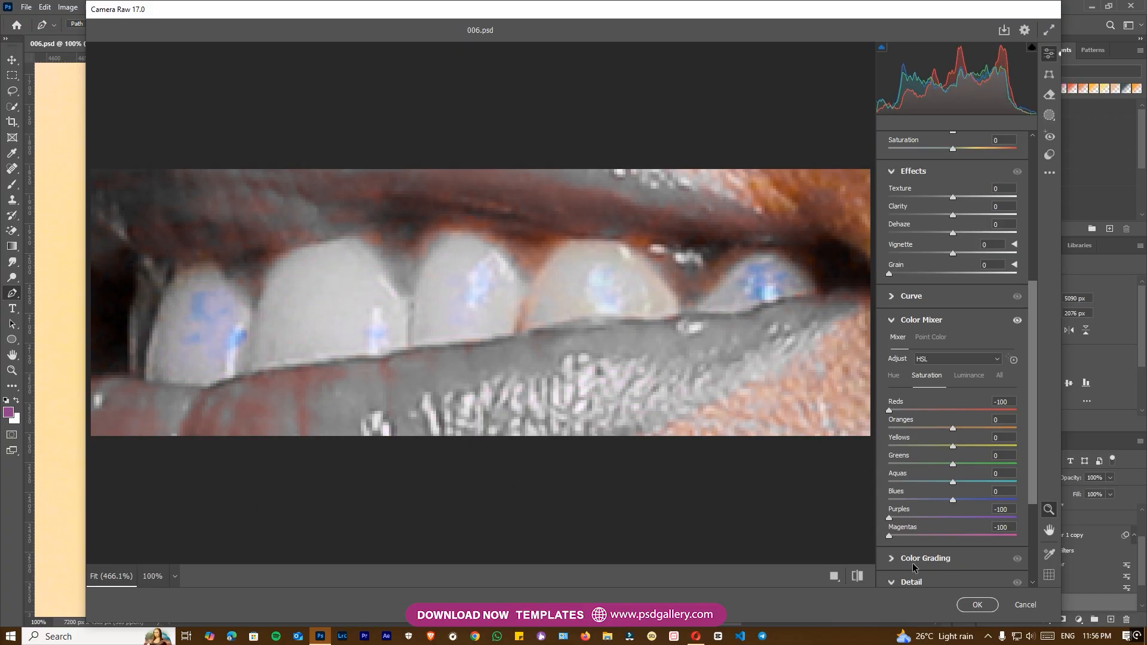
pyautogui.moveTo(946, 497); pyautogui.dragTo(908, 497)
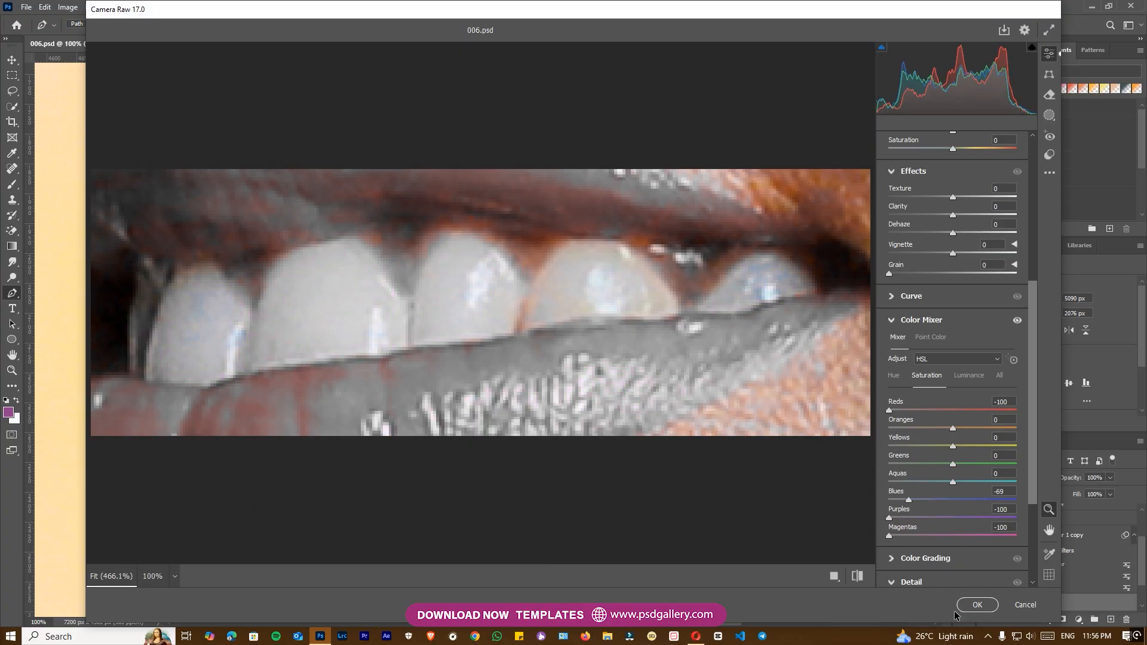
pyautogui.click(976, 605)
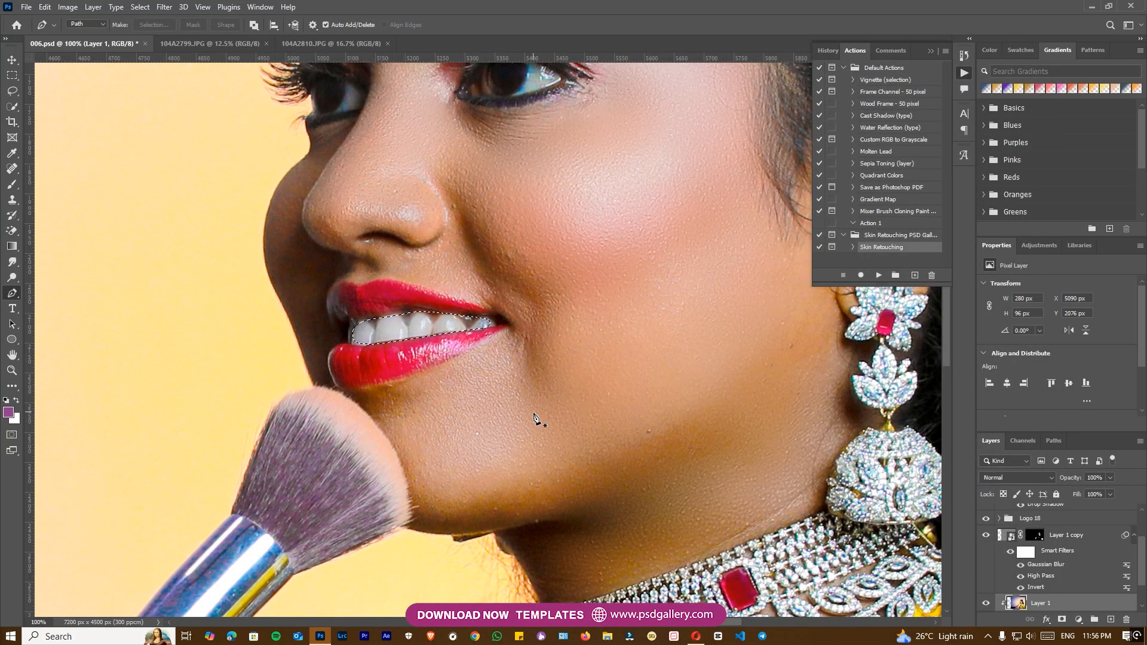
# Deselect the teeth and release the portrait, Layer 1, from its clipping mask.
pyautogui.scroll(-3, 478, 416)
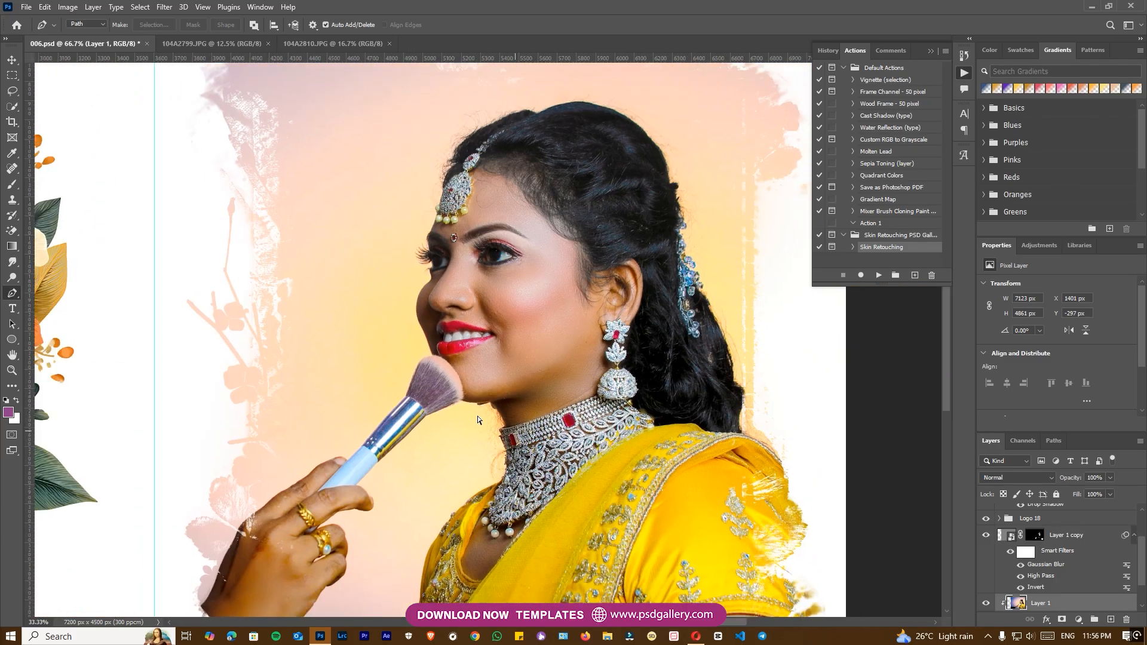
pyautogui.scroll(-1, 478, 415)
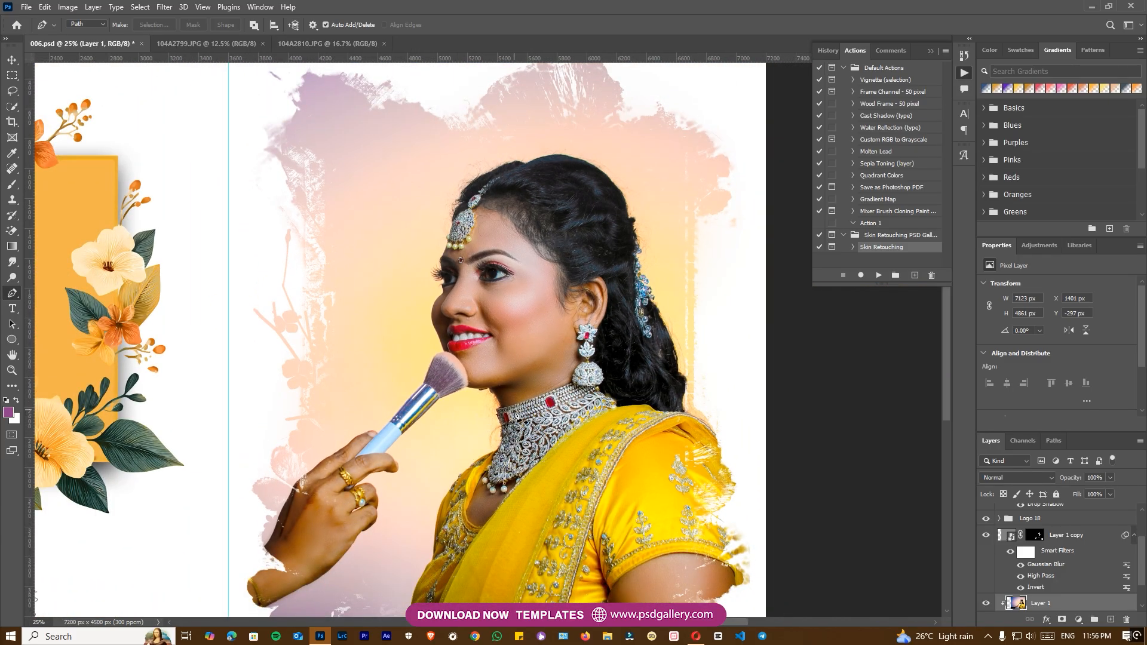
pyautogui.press('v')
pyautogui.hotkey('ctrl', '-')
pyautogui.hotkey('ctrl', '-')
pyautogui.moveTo(556, 386); pyautogui.dragTo(524, 341)
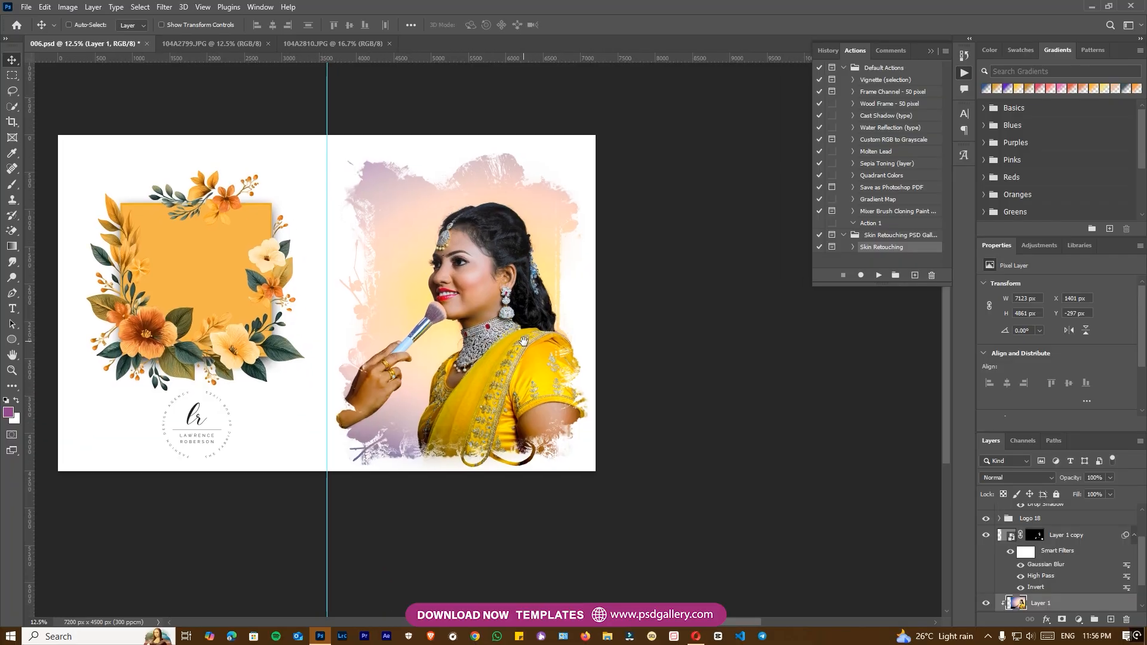
pyautogui.hotkey('ctrl', '+')
pyautogui.rightClick(507, 379)
pyautogui.click(525, 386)
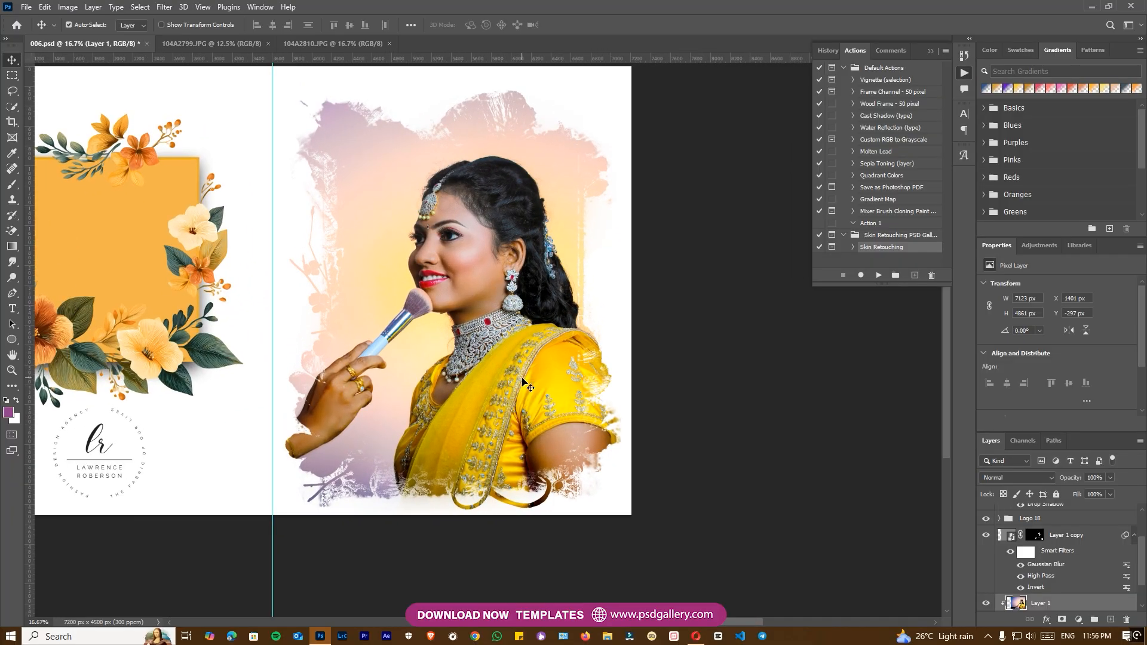
pyautogui.rightClick(1065, 607)
pyautogui.click(1027, 325)
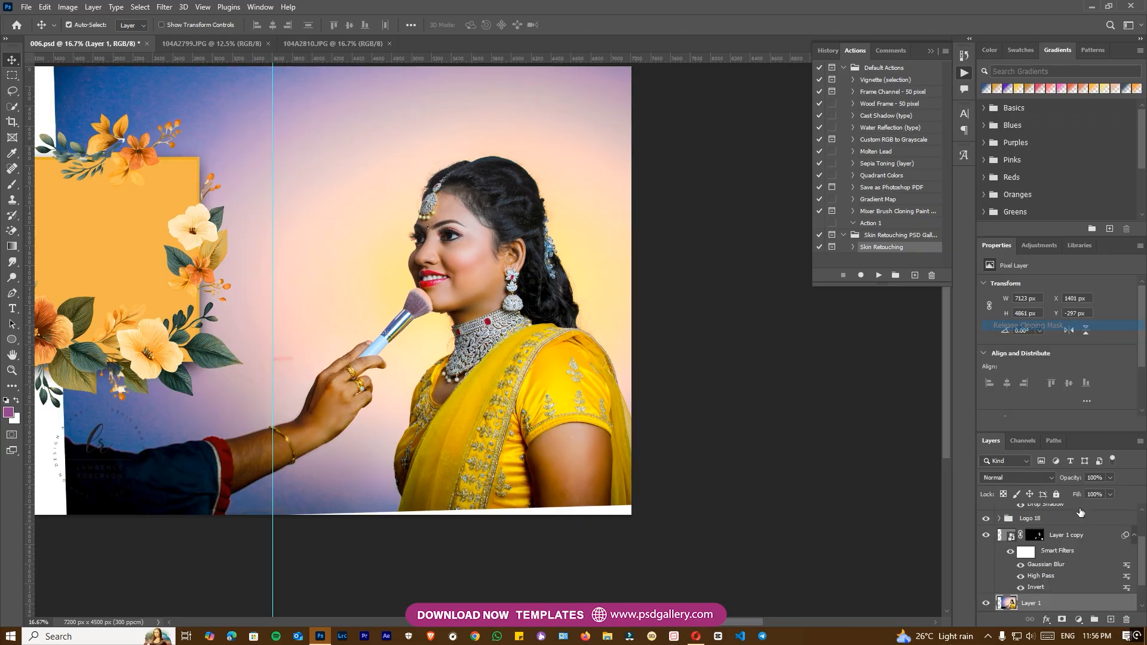
# Merge Layer 1 with the retouching layer, Layer 1 copy, and clip the merged portrait to MASK (49) copy 5.
pyautogui.keyDown('ctrl'); pyautogui.click(1058, 536); pyautogui.keyUp('ctrl')
pyautogui.rightClick(1057, 535)
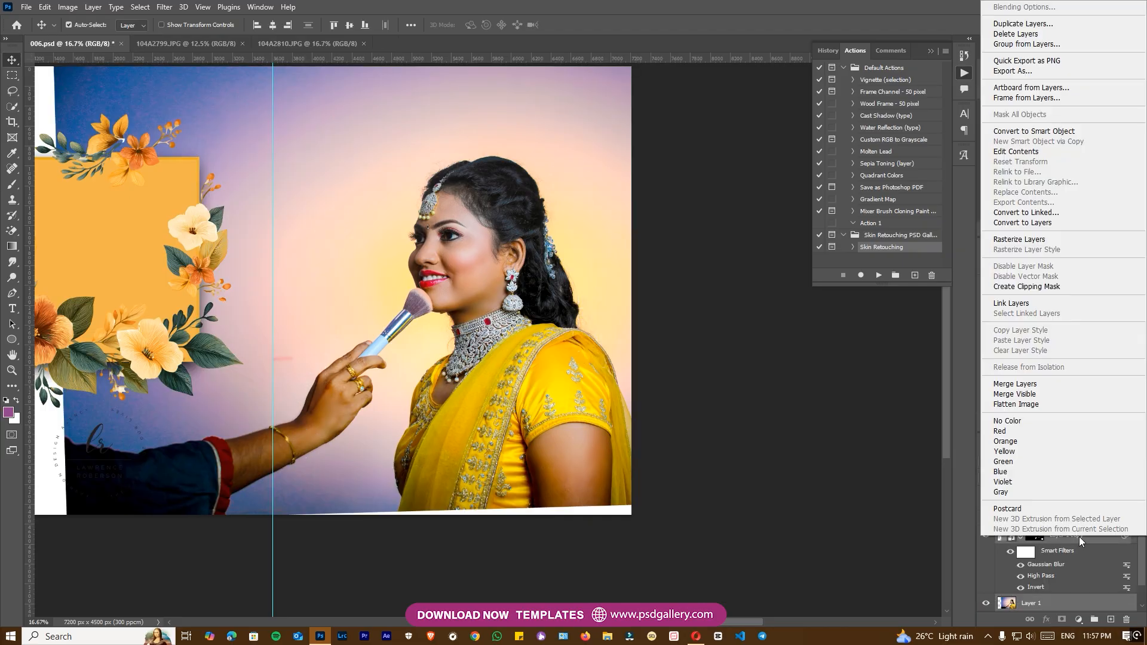
pyautogui.click(1007, 383)
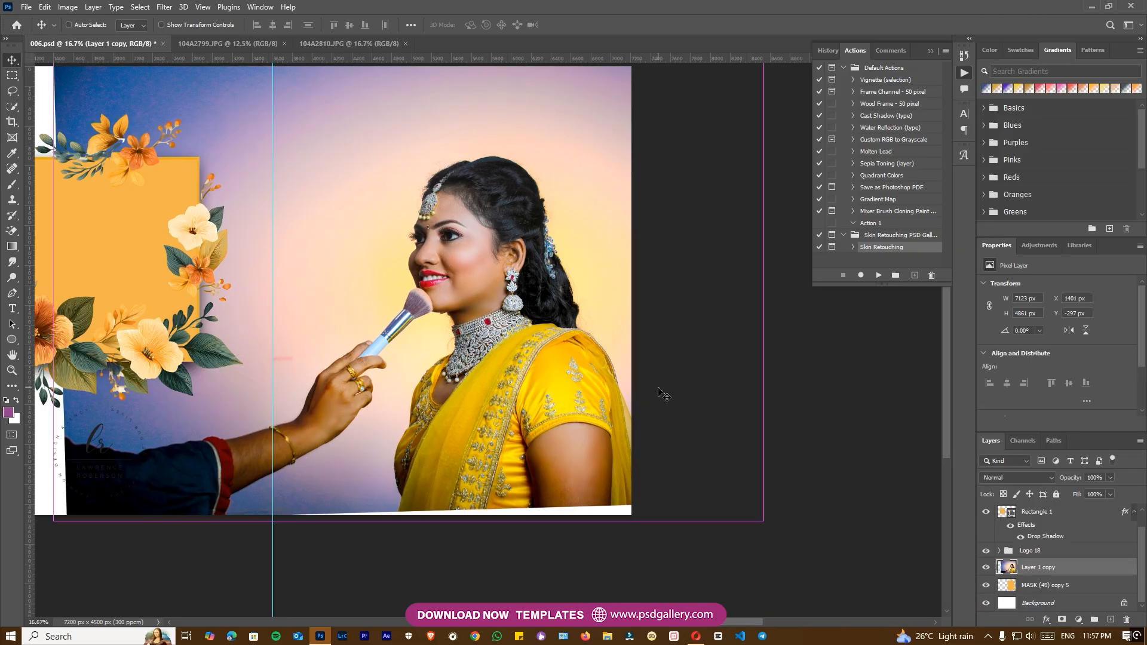
pyautogui.hotkey('ctrl', 'alt', 'g')
pyautogui.moveTo(509, 323); pyautogui.dragTo(514, 331)
# Fine-tune the merged portrait's midtones with a slight Levels adjustment.
pyautogui.rightClick(524, 376)
pyautogui.click(562, 383)
pyautogui.press('o')
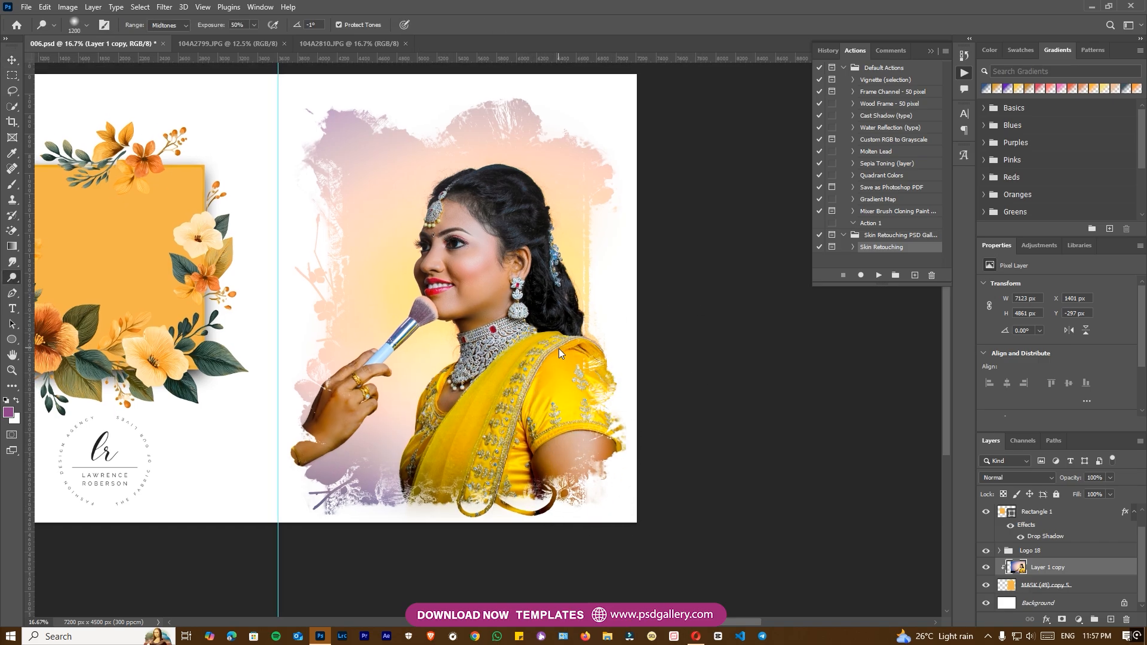
pyautogui.hotkey('ctrl', 'l')
pyautogui.moveTo(822, 304); pyautogui.dragTo(817, 302)
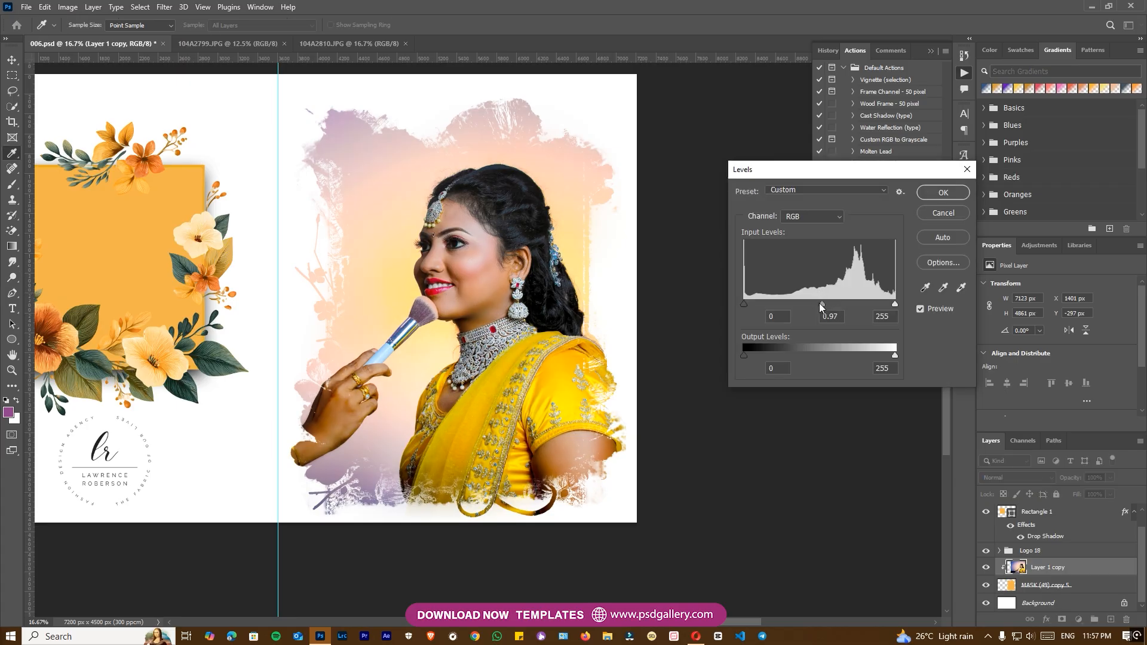
pyautogui.click(943, 192)
# Bring the photo from 104A2799.JPG into 006.psd, directly above the Rectangle 1 frame layer.
pyautogui.scroll(2, 508, 275)
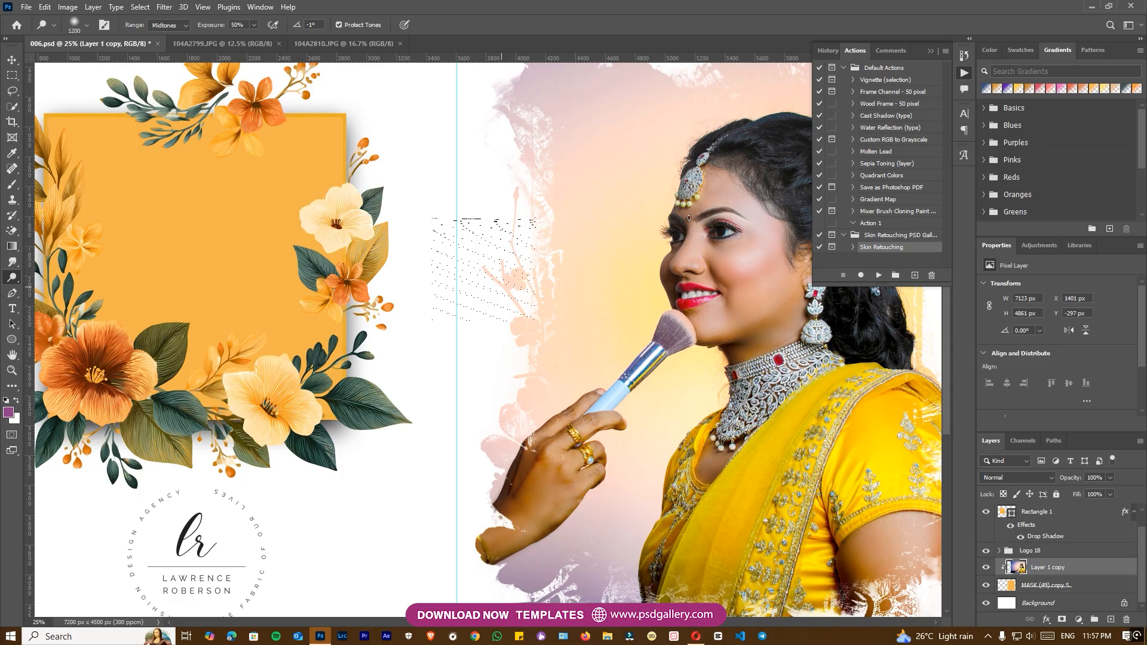
pyautogui.press('v')
pyautogui.rightClick(218, 260)
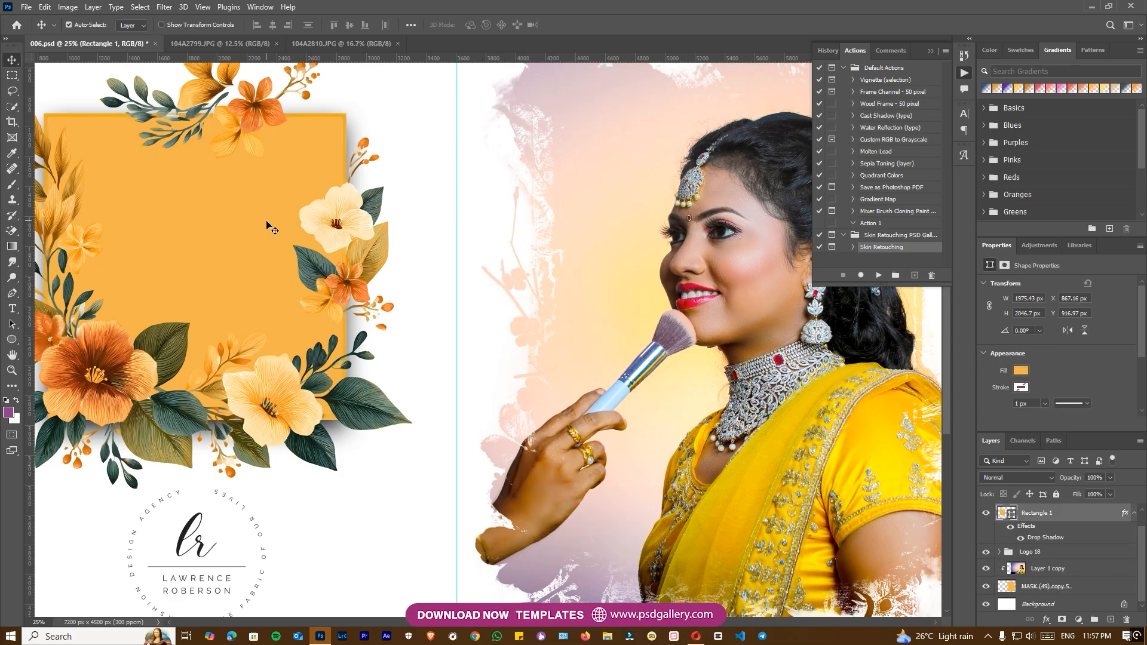
pyautogui.click(316, 46)
pyautogui.click(241, 47)
pyautogui.moveTo(460, 239); pyautogui.dragTo(218, 235)
pyautogui.hotkey('ctrl', '-')
pyautogui.hotkey('ctrl', '-')
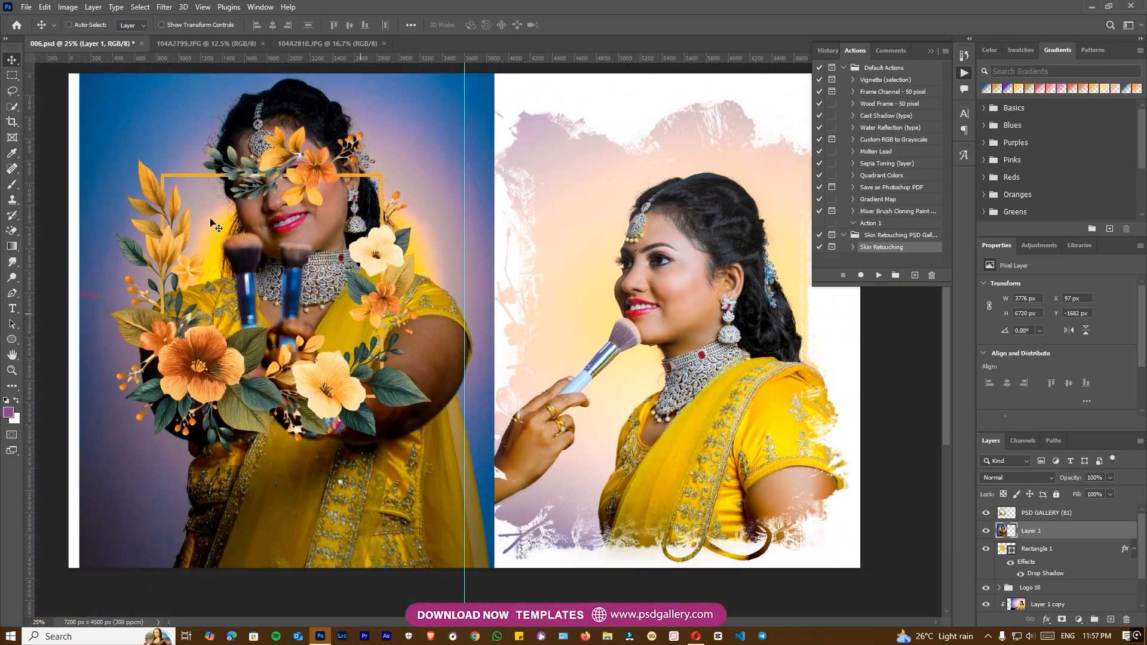
pyautogui.moveTo(304, 225); pyautogui.dragTo(311, 259)
# Scale the new photo to about 1809 px wide, place it over the floral frame and clip it to Rectangle 1.
pyautogui.hotkey('ctrl', 't')
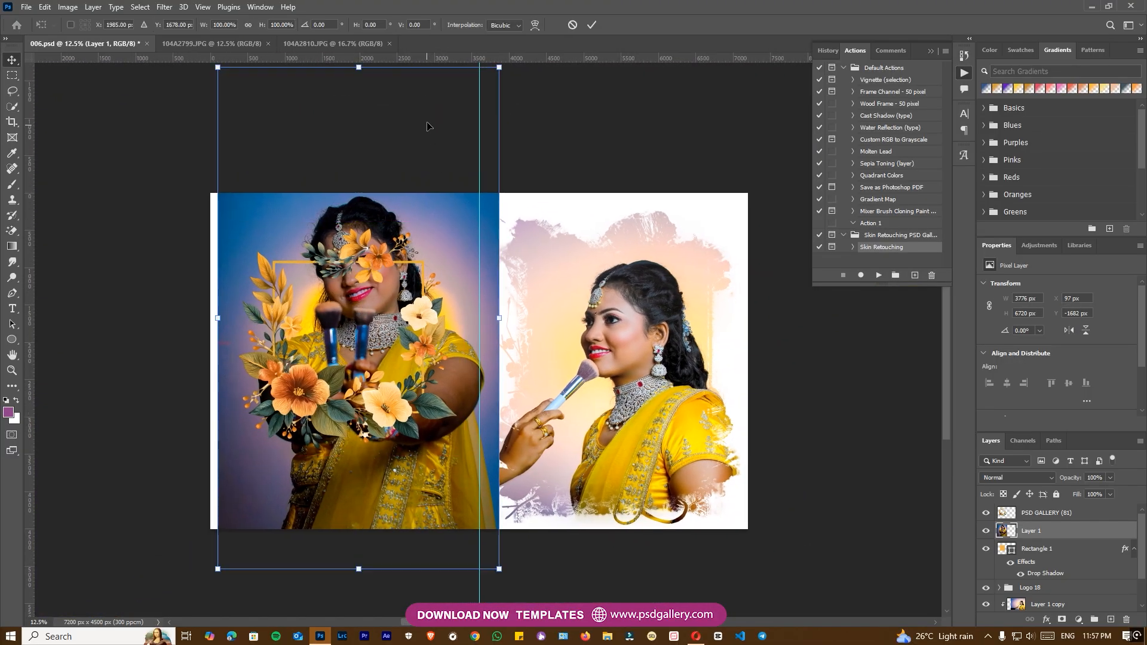
pyautogui.moveTo(430, 125); pyautogui.dragTo(422, 159)
pyautogui.moveTo(478, 110); pyautogui.dragTo(299, 178)
pyautogui.moveTo(373, 332); pyautogui.dragTo(385, 299)
pyautogui.press('Return')
pyautogui.hotkey('ctrl', 'alt', 'g')
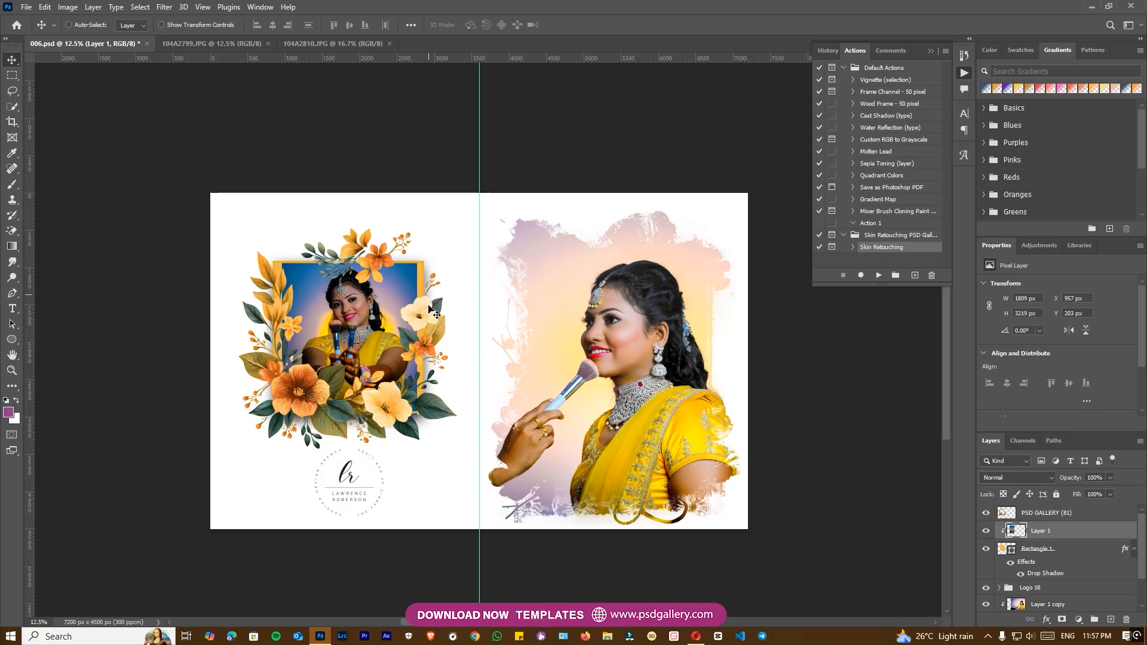
# Shift the clipped photo slightly down in the floral frame, to a Y position of 301 px.
pyautogui.hotkey('ctrl', '+')
pyautogui.moveTo(316, 329); pyautogui.dragTo(318, 338)
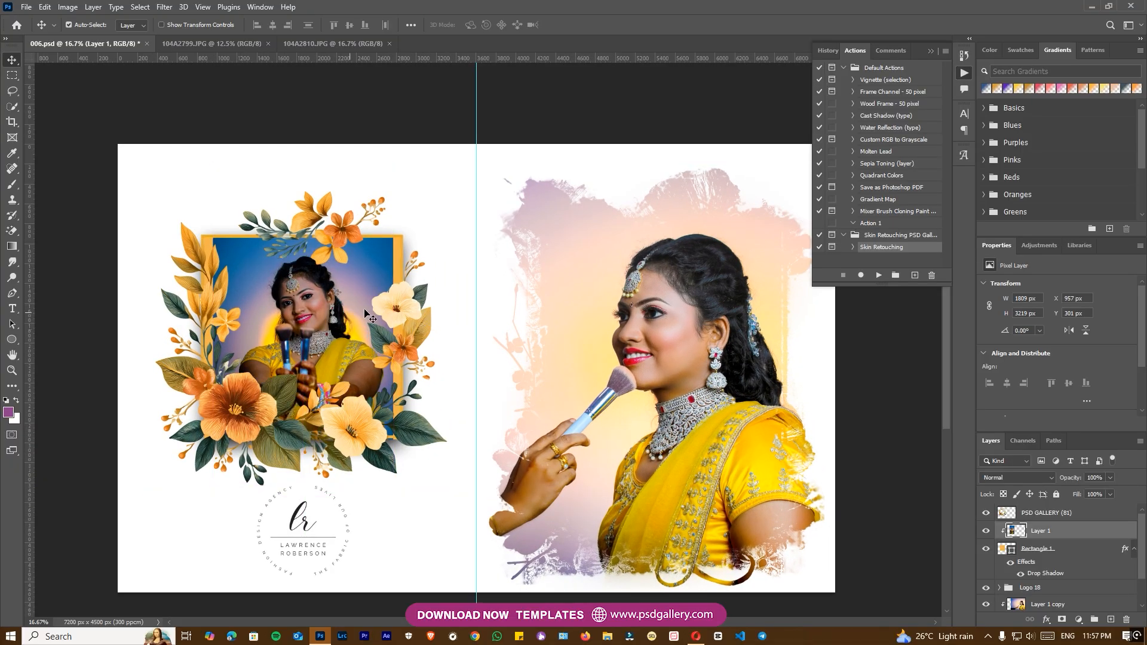
pyautogui.hotkey('ctrl', 't')
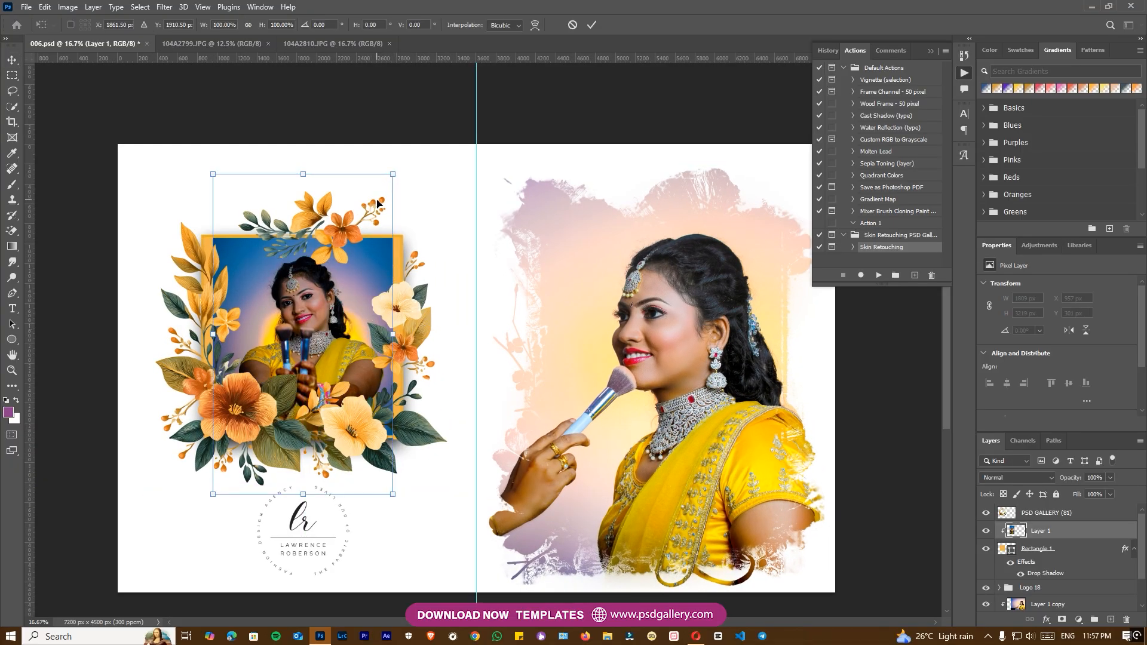
pyautogui.press('Return')
# Select a strip about 450 px wide along the framed photo's left side and stretch it outward to the frame's left edge.
pyautogui.hotkey('ctrl', '+')
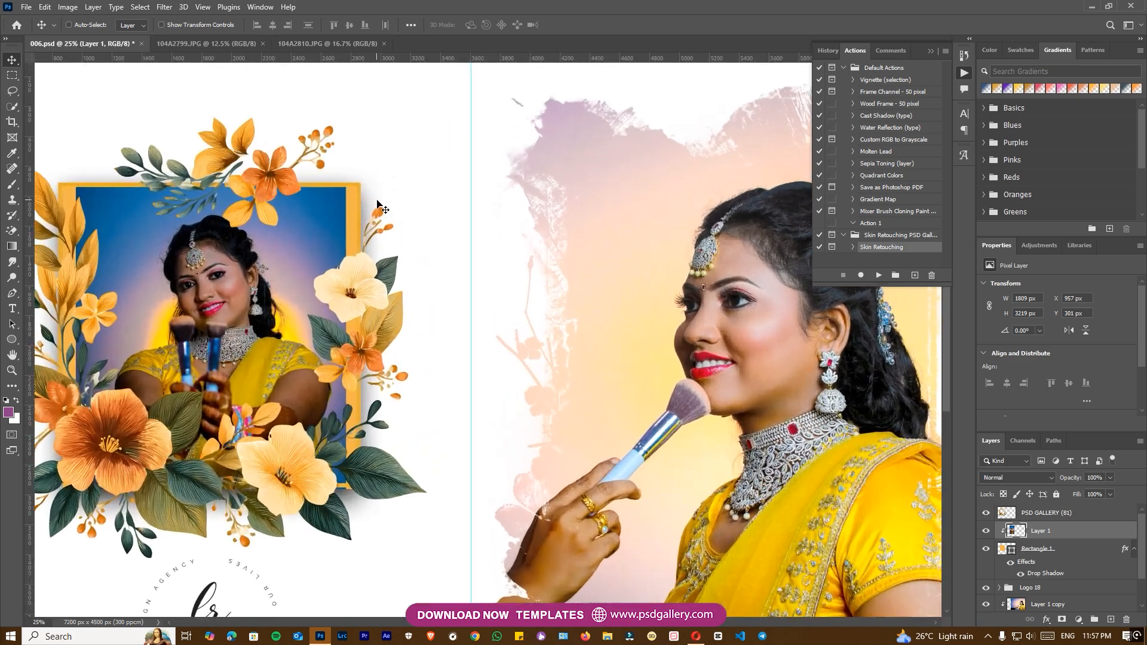
pyautogui.moveTo(292, 260); pyautogui.dragTo(383, 273)
pyautogui.rightClick(298, 324)
pyautogui.click(320, 331)
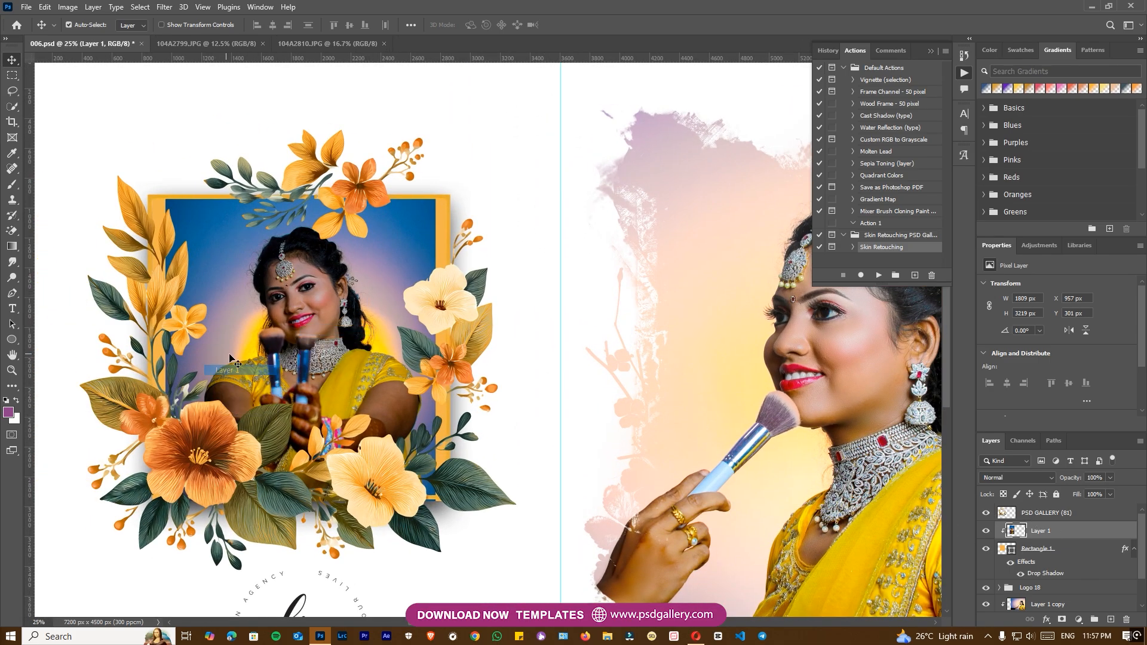
pyautogui.press('m')
pyautogui.moveTo(131, 136); pyautogui.dragTo(201, 529)
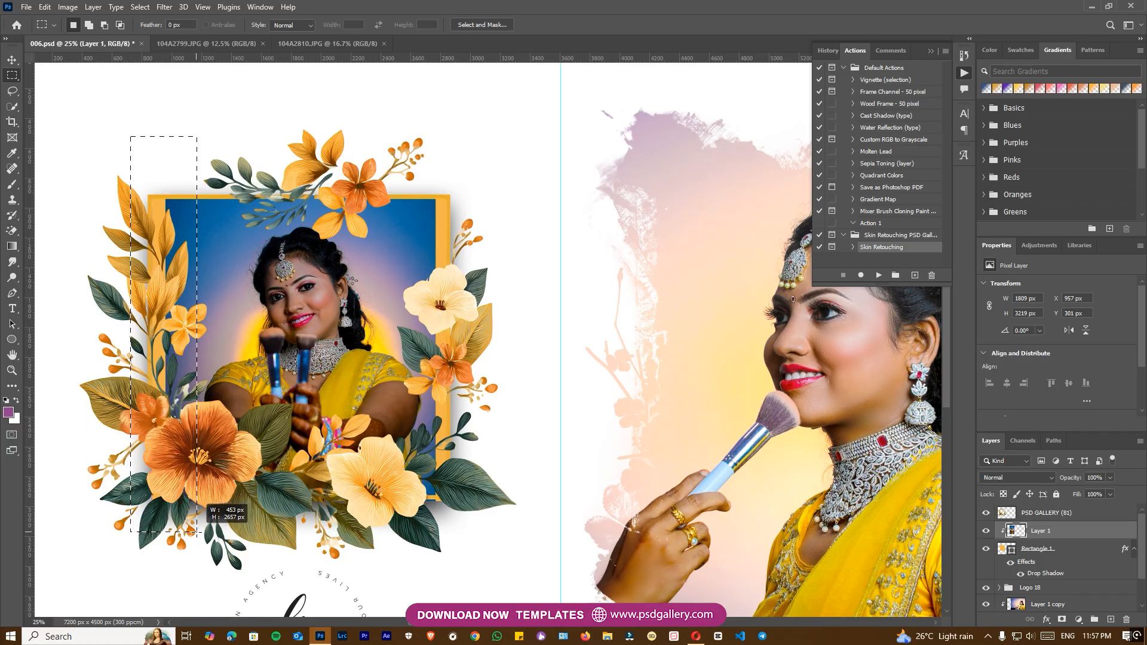
pyautogui.hotkey('ctrl', 't')
pyautogui.moveTo(129, 334); pyautogui.dragTo(68, 333)
pyautogui.press('Escape')
# Stretch the background strip on the framed photo's right side outward to the frame's right edge and deselect it.
pyautogui.moveTo(603, 105); pyautogui.dragTo(424, 522)
pyautogui.hotkey('ctrl', 't')
pyautogui.moveTo(608, 318); pyautogui.dragTo(779, 308)
pyautogui.press('Escape')
pyautogui.click(537, 334)
# Brighten the framed photo on Layer 1 with Levels, setting the midtones to 1.28 and the white input level to 213.
pyautogui.press('v')
pyautogui.rightClick(323, 308)
pyautogui.click(334, 312)
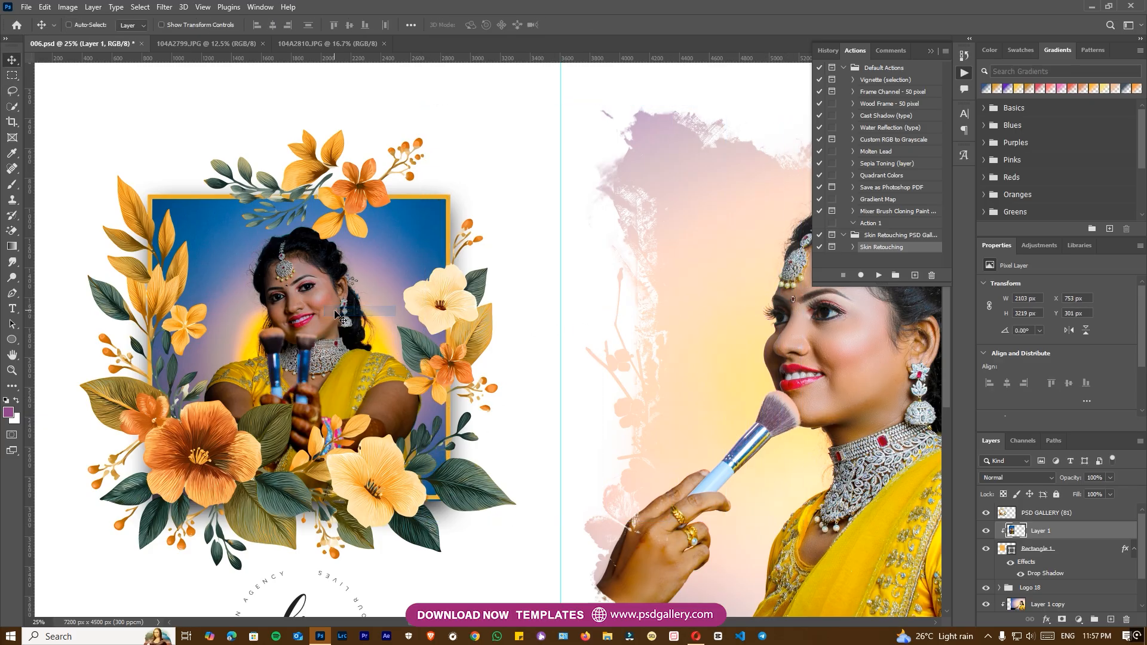
pyautogui.hotkey('ctrl', 'l')
pyautogui.moveTo(816, 303); pyautogui.dragTo(813, 303)
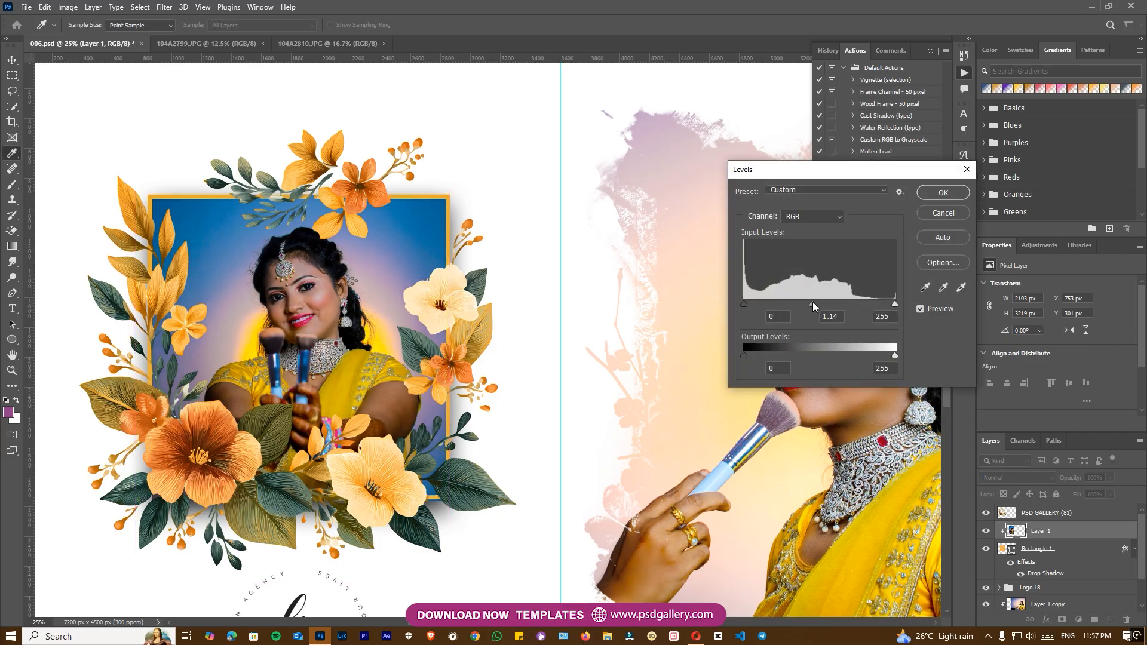
pyautogui.moveTo(895, 303); pyautogui.dragTo(870, 300)
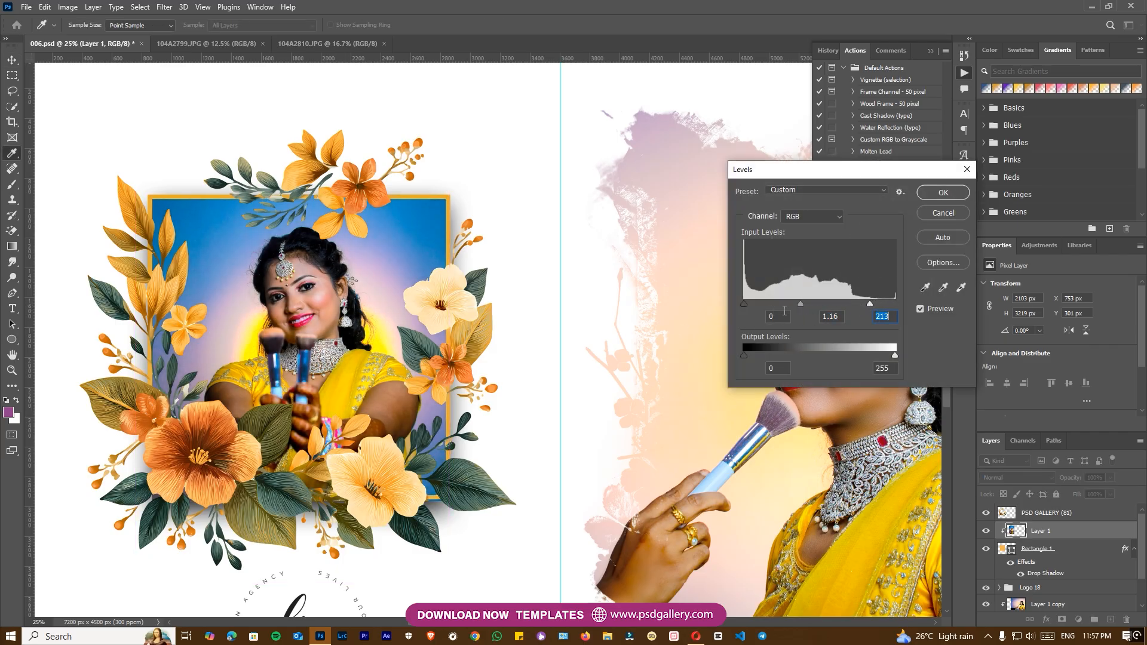
pyautogui.moveTo(797, 303); pyautogui.dragTo(796, 302)
pyautogui.click(925, 308)
pyautogui.click(925, 307)
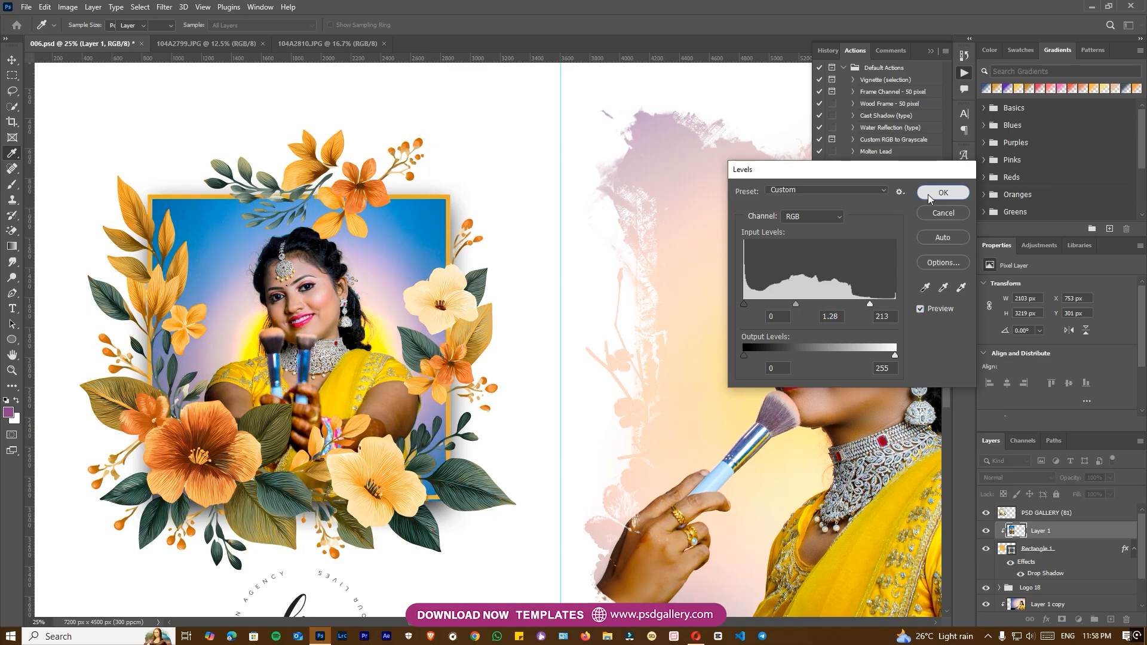
pyautogui.click(929, 194)
# Outline the teeth in the framed portrait with a Pen path and convert it to a selection with an 8-pixel feather.
pyautogui.hotkey('ctrl', '+')
pyautogui.hscroll(-4, 532, 276)
pyautogui.hotkey('ctrl', '+')
pyautogui.rightClick(482, 245)
pyautogui.moveTo(507, 242); pyautogui.dragTo(473, 291)
pyautogui.hotkey('ctrl', '+')
pyautogui.hotkey('ctrl', '+')
pyautogui.hotkey('ctrl', '+')
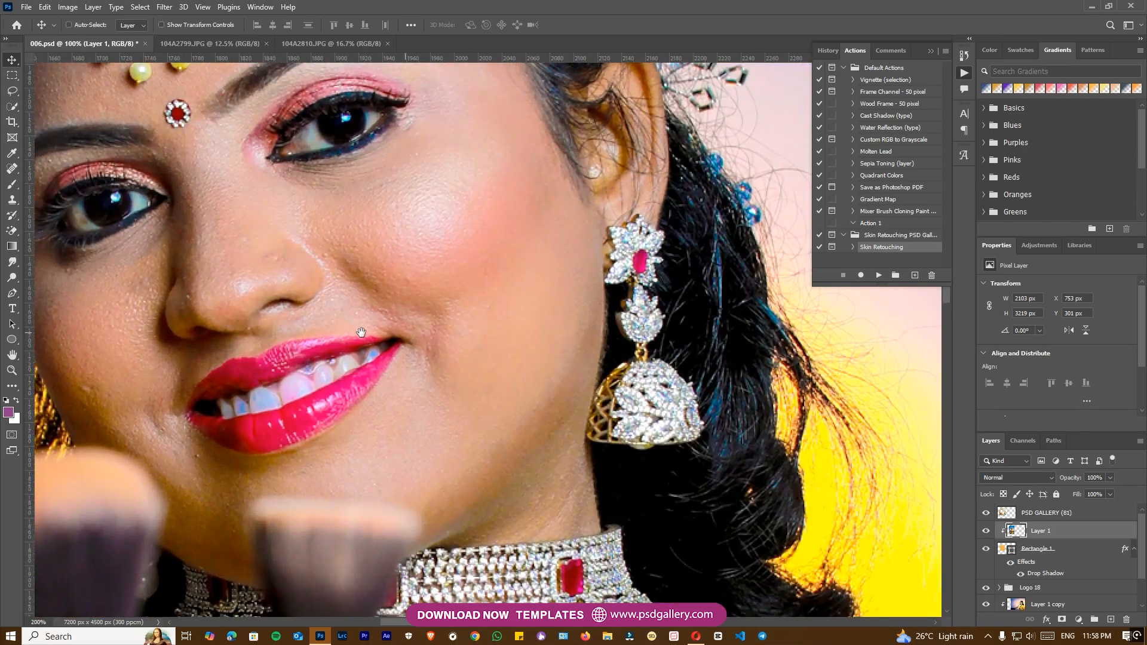
pyautogui.moveTo(361, 332); pyautogui.dragTo(525, 334)
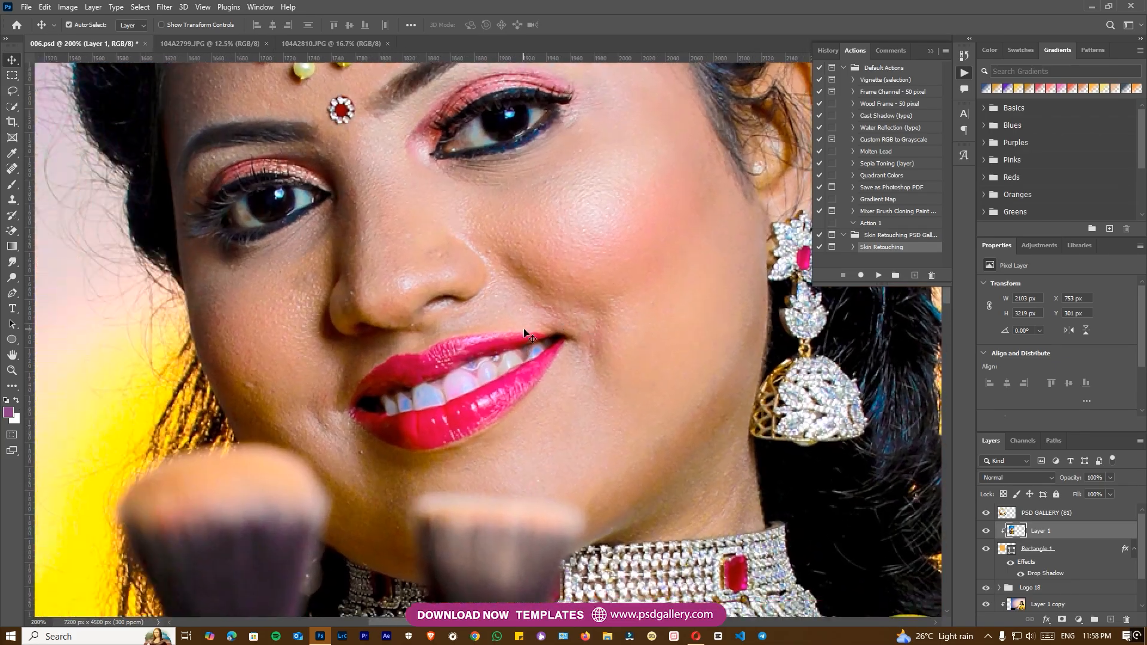
pyautogui.hotkey('ctrl', '+')
pyautogui.keyDown('ctrl'); pyautogui.rightClick(468, 389); pyautogui.keyUp('ctrl')
pyautogui.click(483, 394)
pyautogui.press('p')
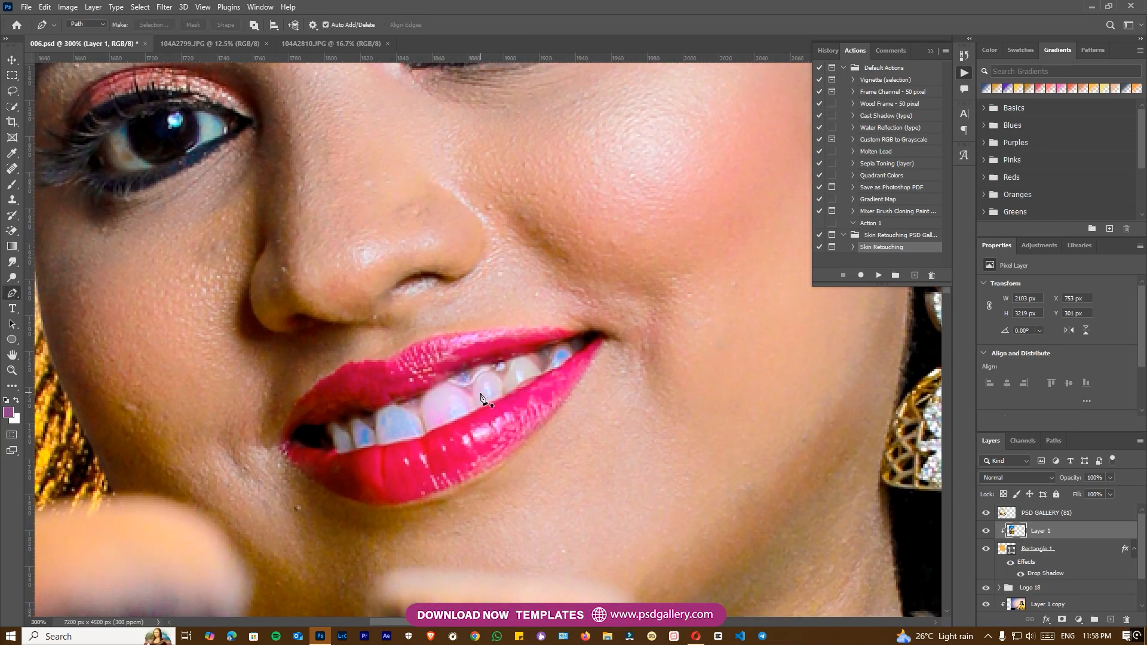
pyautogui.hotkey('ctrl', '+')
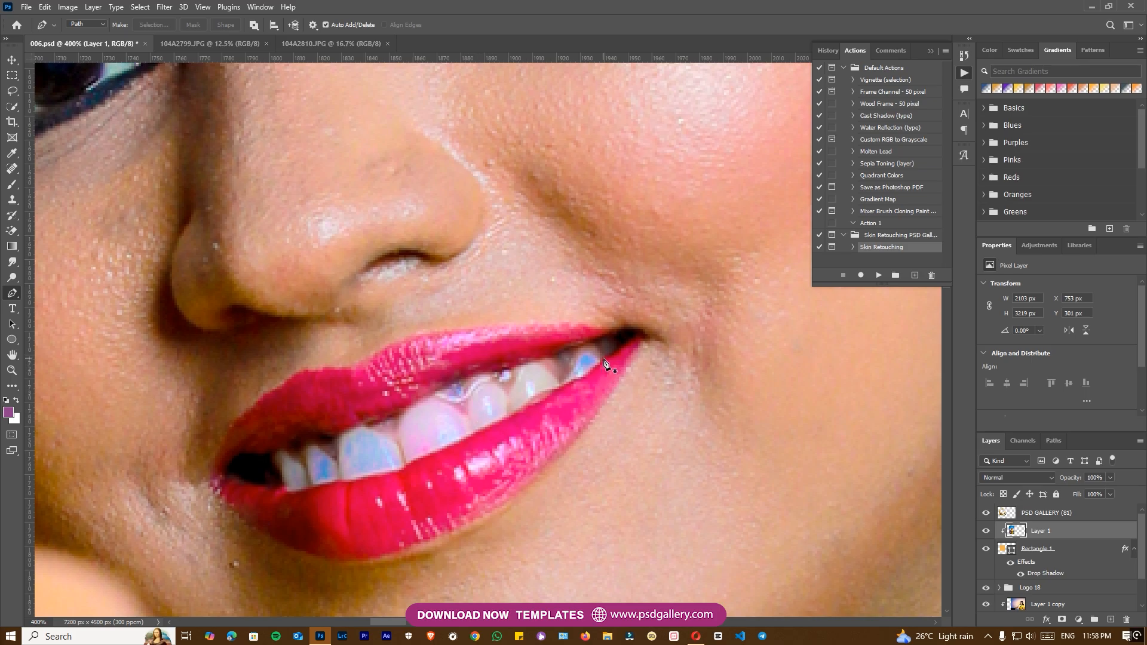
pyautogui.click(533, 407)
pyautogui.moveTo(282, 450); pyautogui.dragTo(285, 440)
pyautogui.moveTo(332, 429); pyautogui.dragTo(344, 428)
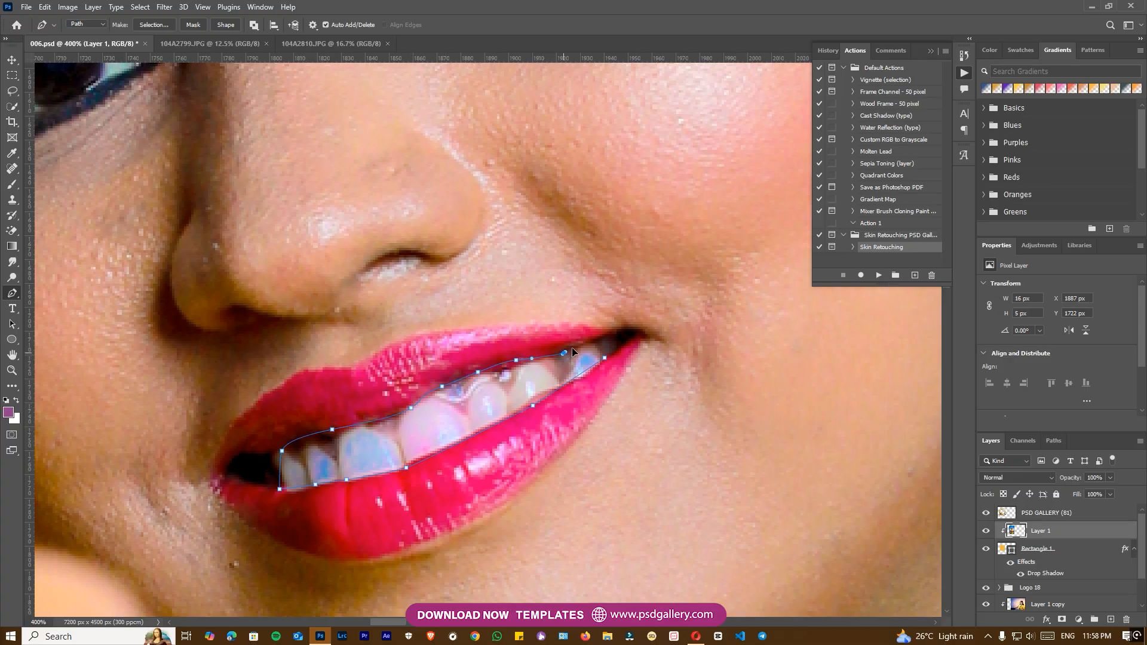
pyautogui.click(153, 24)
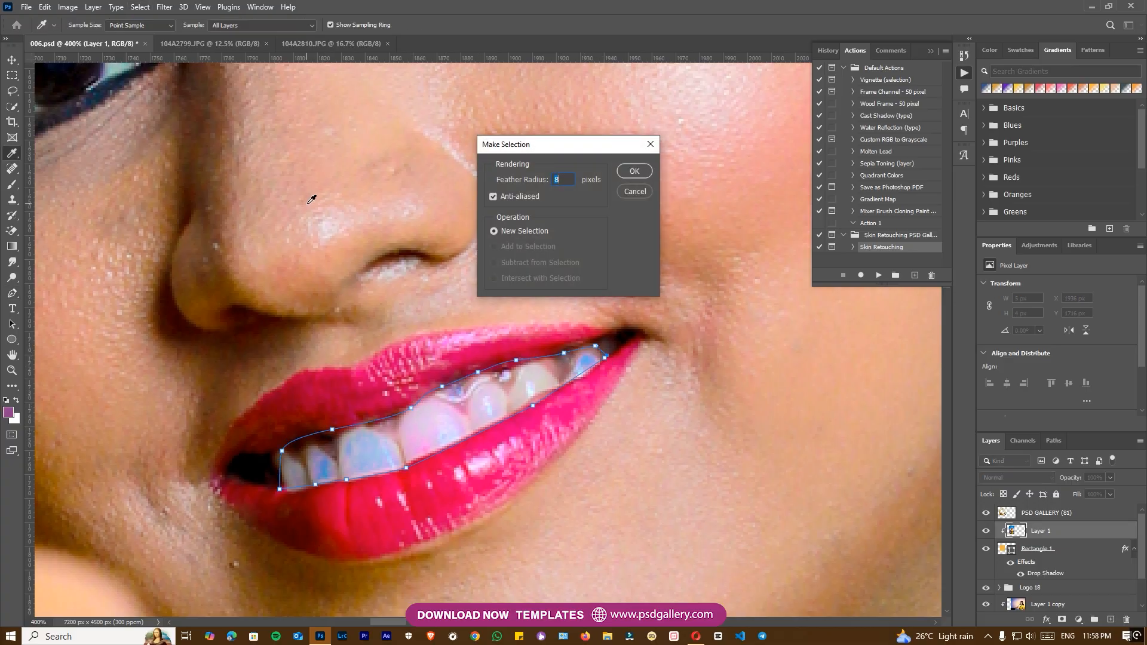
pyautogui.press('Return')
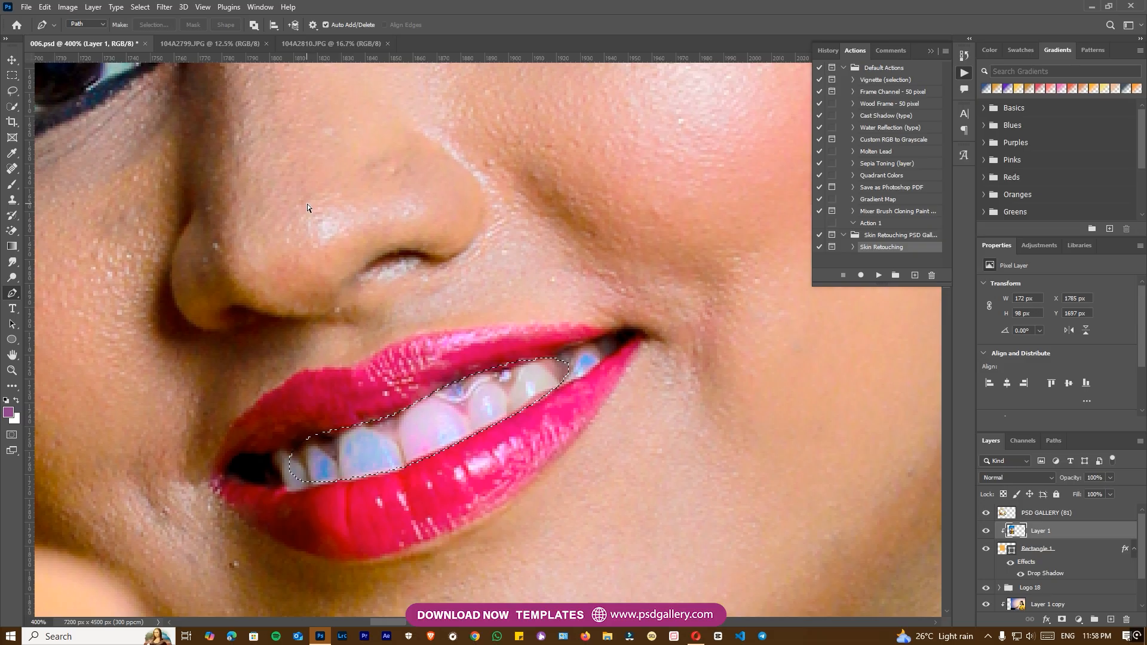
# Desaturate the selected teeth in Camera Raw with Reds -100, Blues -76, Purples -82 and Magentas -77, then deselect.
pyautogui.hotkey('shift', 'ctrl', 'a')
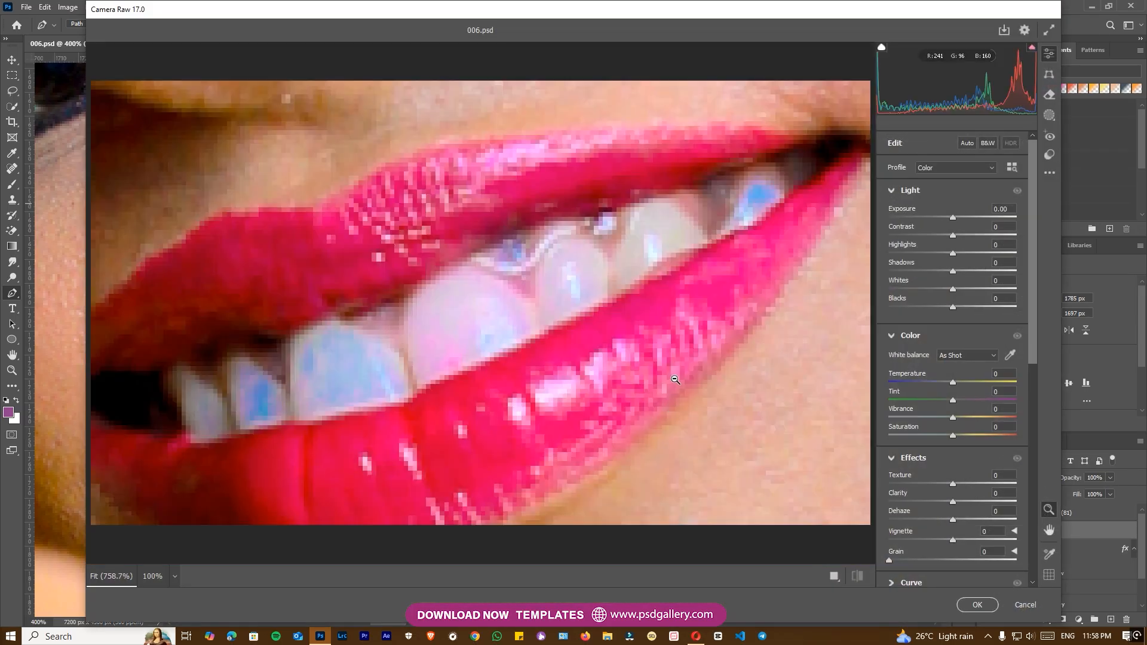
pyautogui.scroll(-5, 1003, 545)
pyautogui.scroll(-3, 1004, 545)
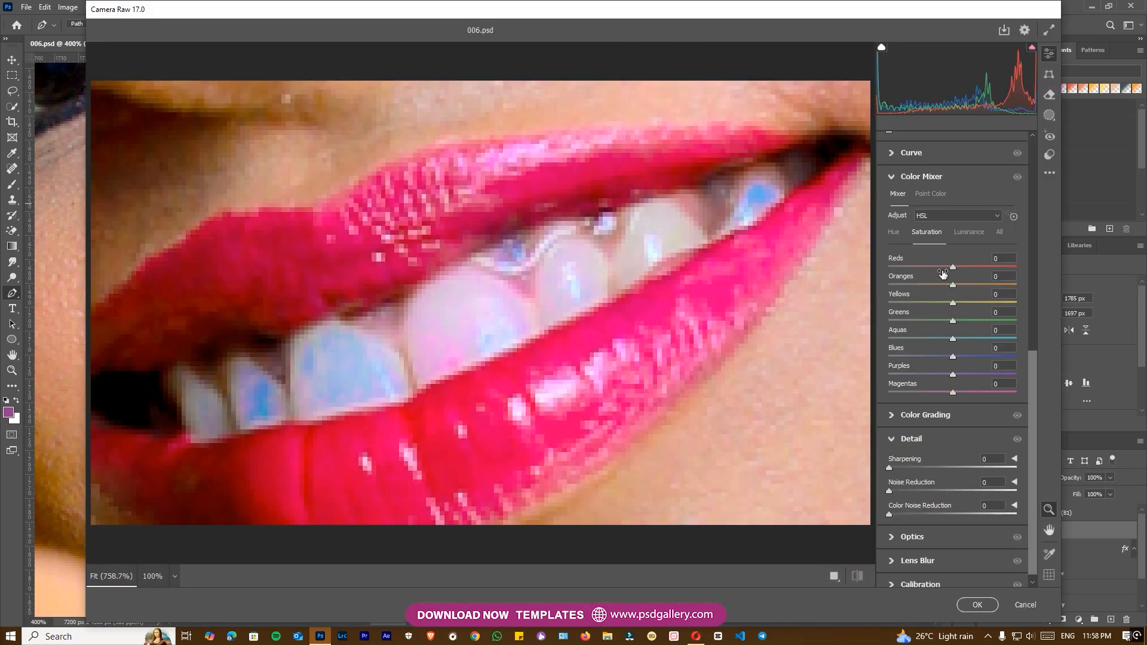
pyautogui.moveTo(942, 274); pyautogui.dragTo(884, 270)
pyautogui.moveTo(945, 394); pyautogui.dragTo(893, 357)
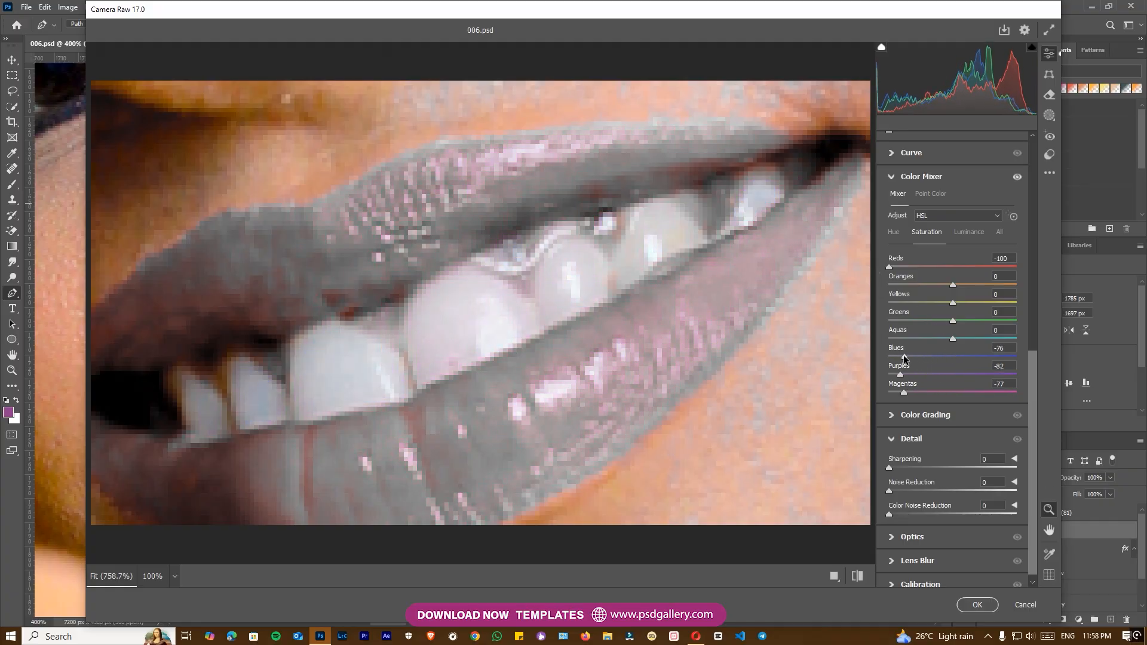
pyautogui.click(977, 605)
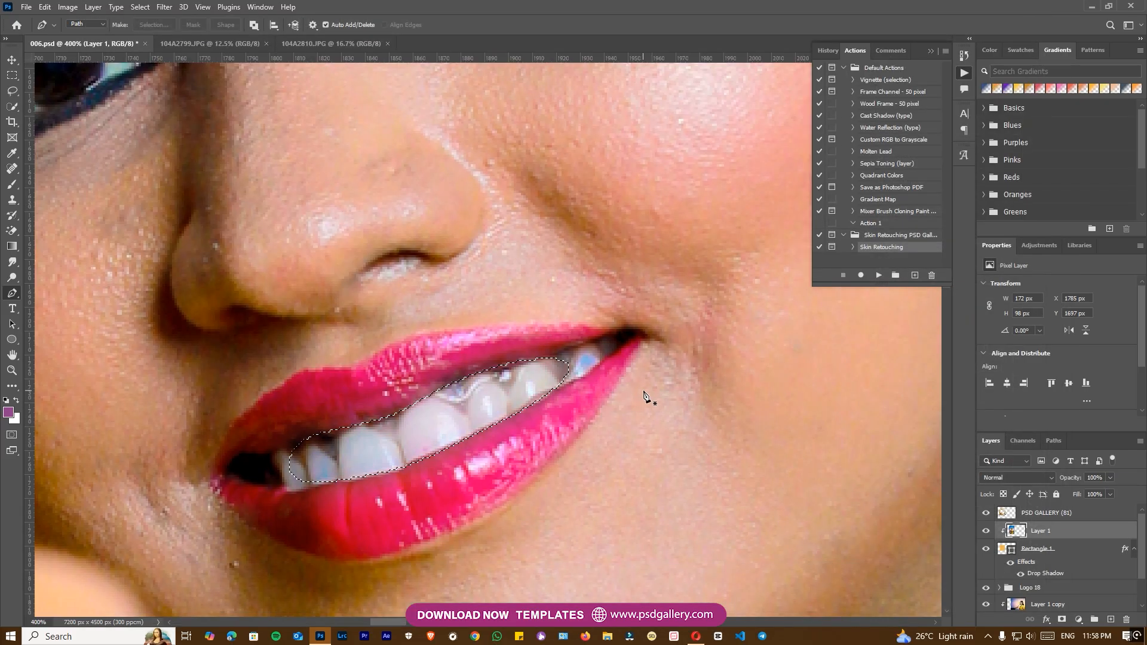
pyautogui.hotkey('ctrl', 'd')
# Lighten the arms and surrounding background of the framed photo using the Dodge tool on Midtones at 50% exposure.
pyautogui.hotkey('ctrl', '-')
pyautogui.hotkey('ctrl', '-')
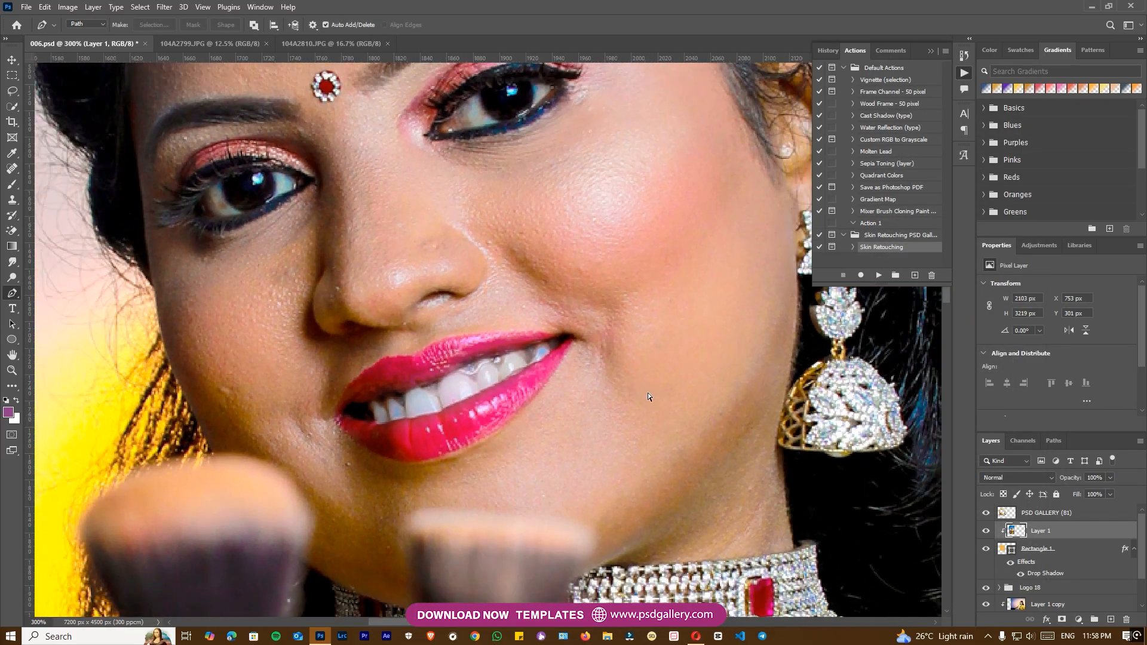
pyautogui.hotkey('ctrl', '-')
pyautogui.hotkey('ctrl', '-')
pyautogui.hotkey('ctrl', '-')
pyautogui.press('o')
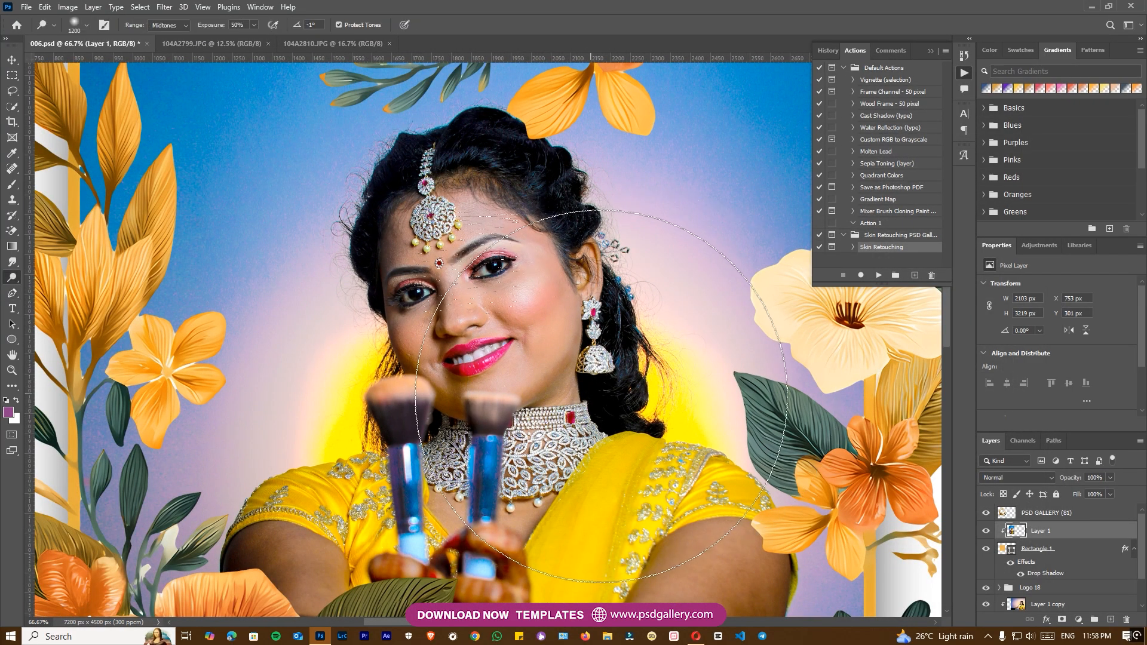
pyautogui.hotkey('ctrl', '-')
pyautogui.moveTo(569, 437); pyautogui.dragTo(569, 350)
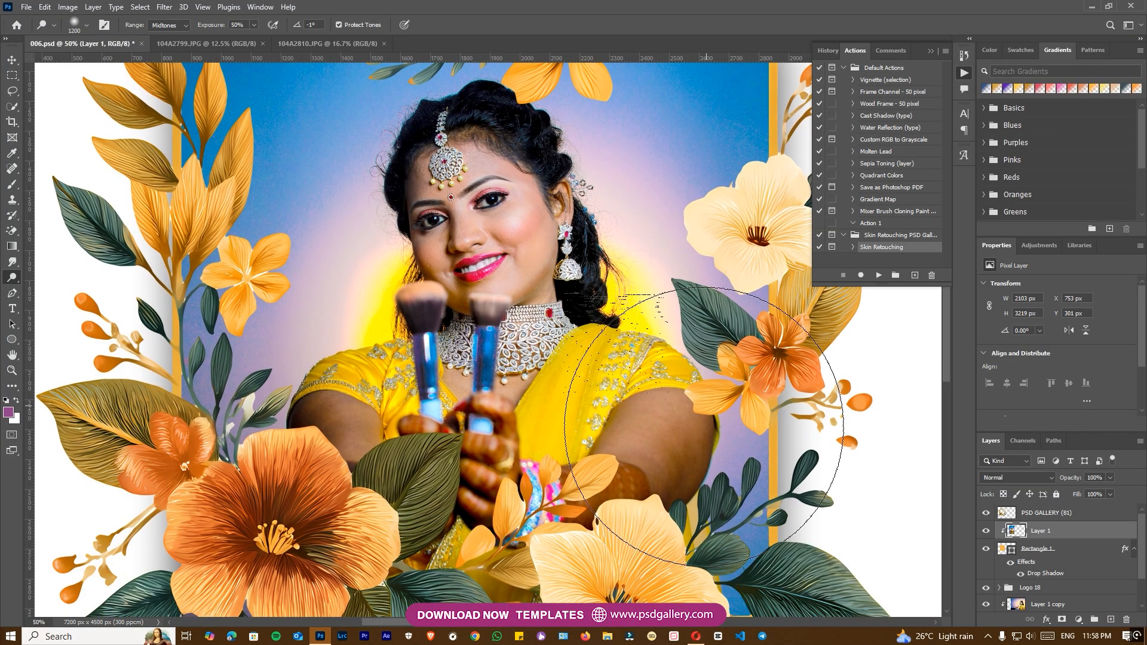
pyautogui.moveTo(341, 283)
pyautogui.mouseDown()
pyautogui.moveTo(315, 263)
pyautogui.moveTo(312, 374)
pyautogui.mouseUp()
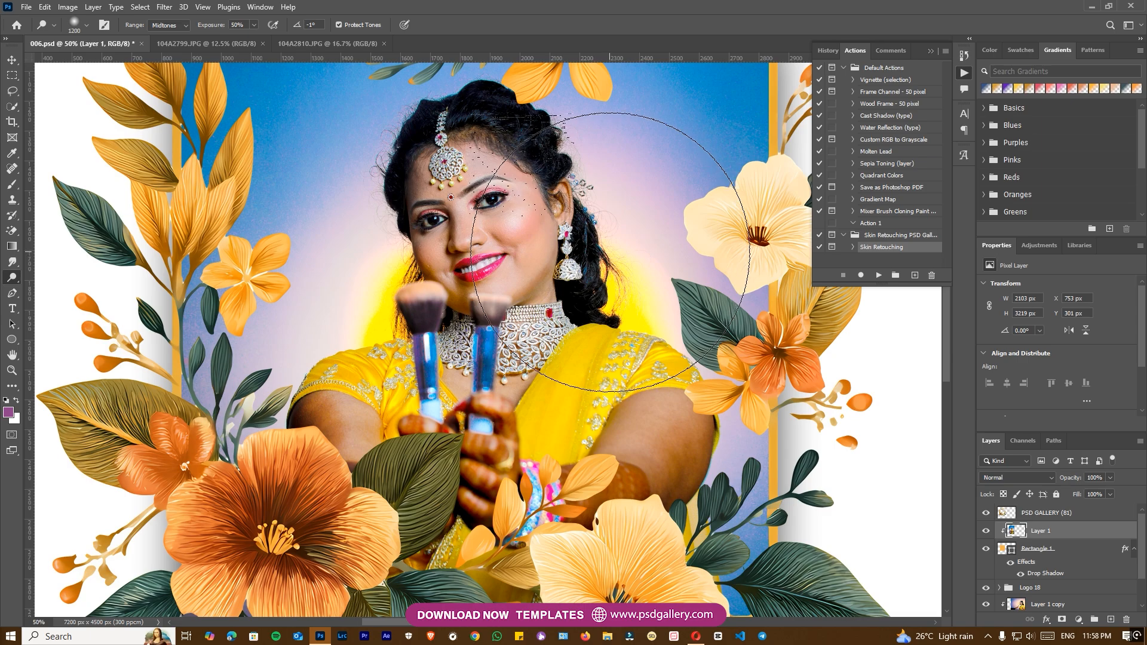
# Run the Skin Retouching action on Layer 1, accepting a 17-pixel High Pass and a 4.5-pixel Gaussian Blur.
pyautogui.press('v')
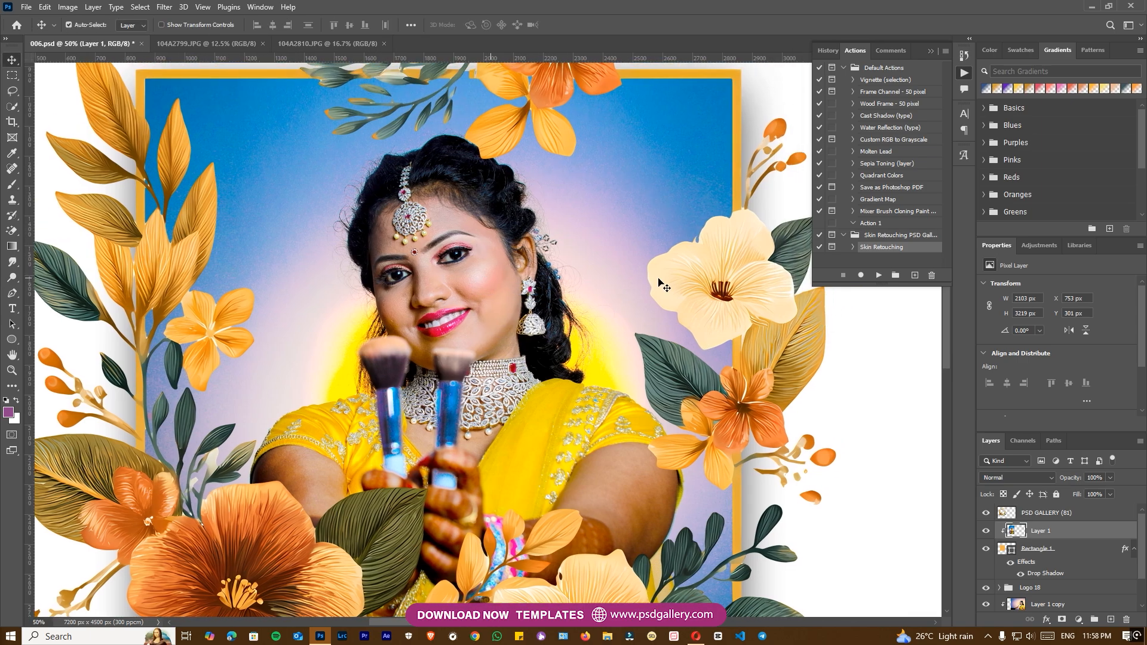
pyautogui.click(879, 275)
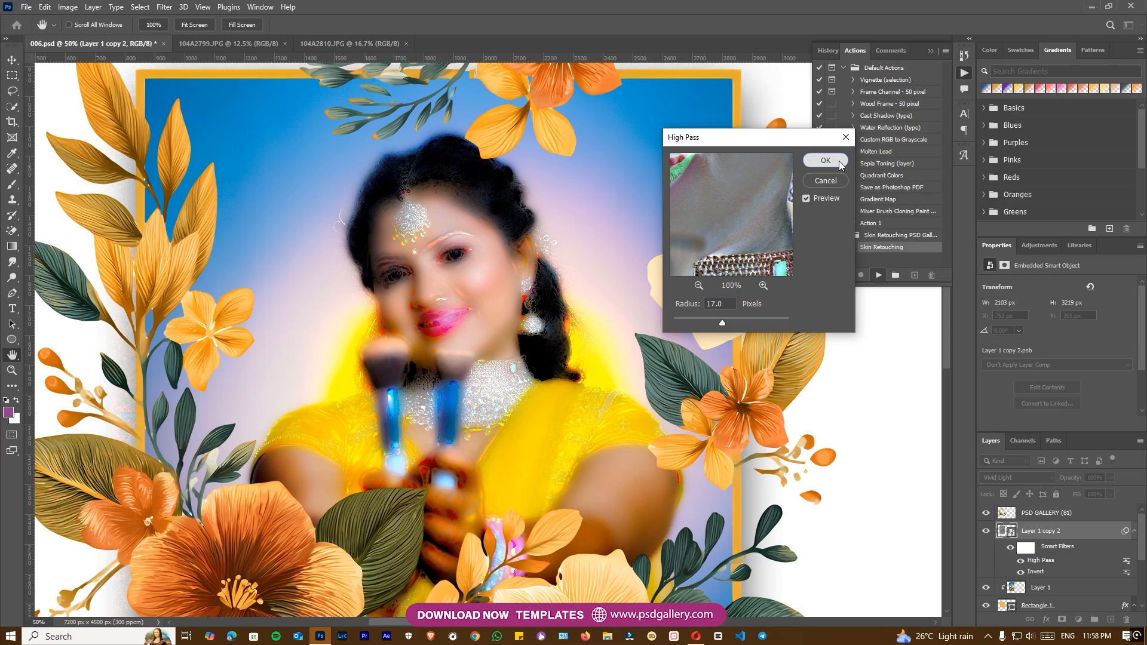
pyautogui.click(825, 160)
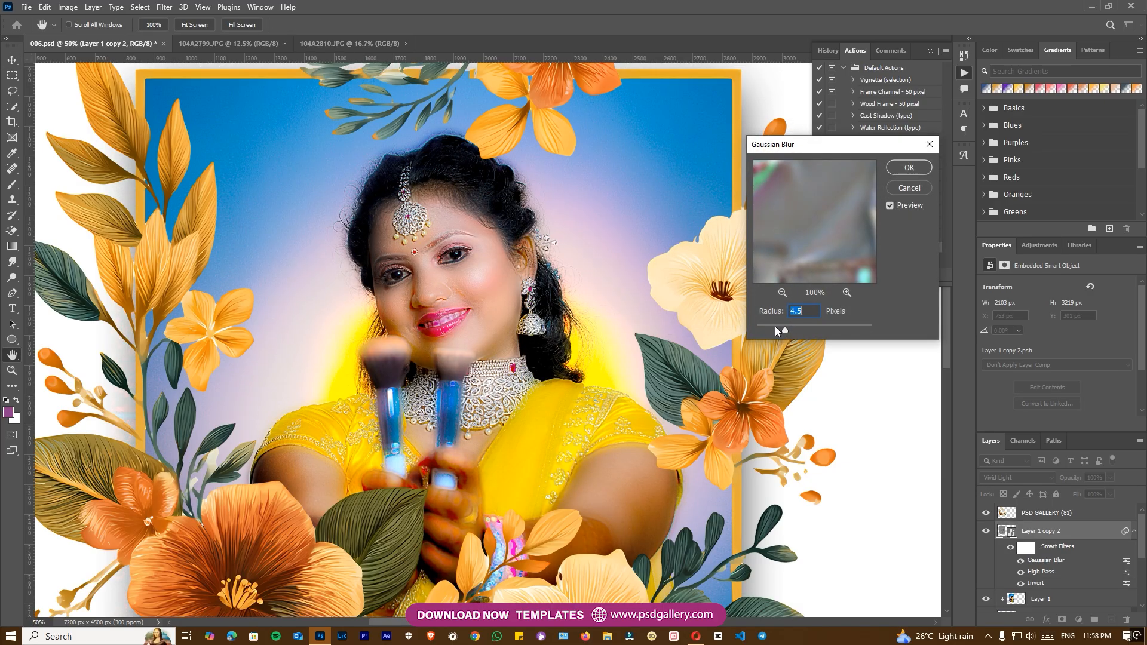
pyautogui.click(909, 168)
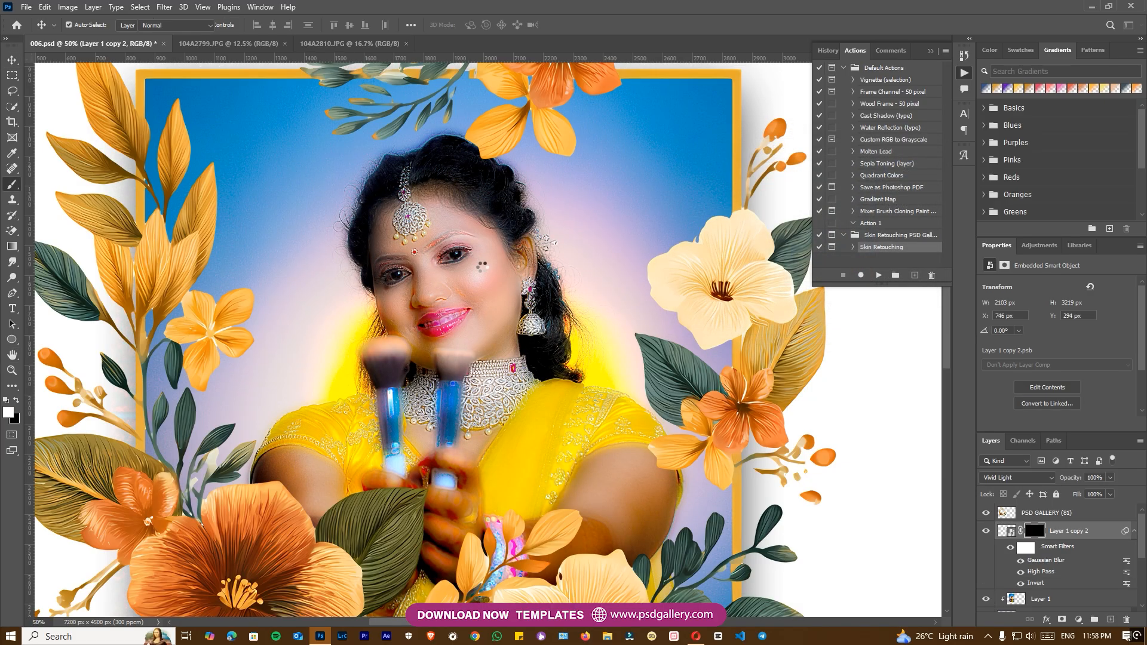
# Paint the skin smoothing onto the cheek and nose through the Layer 1 copy 2 mask with an 80 px white brush.
pyautogui.hotkey('ctrl', '+')
pyautogui.hotkey('ctrl', '+')
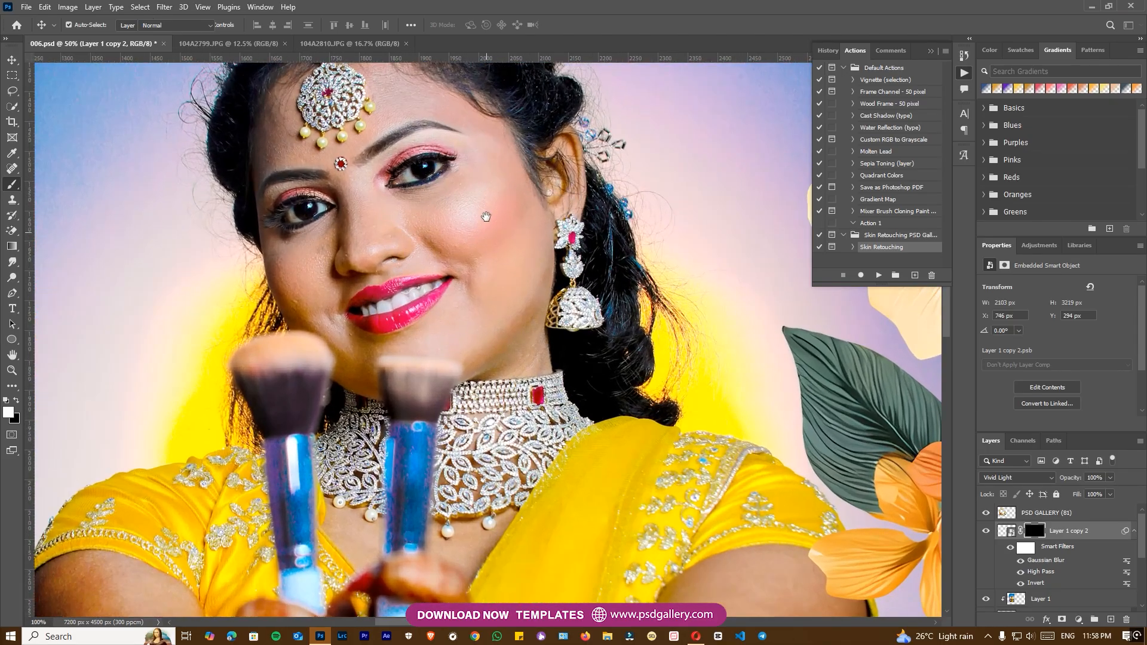
pyautogui.moveTo(485, 216); pyautogui.dragTo(483, 304)
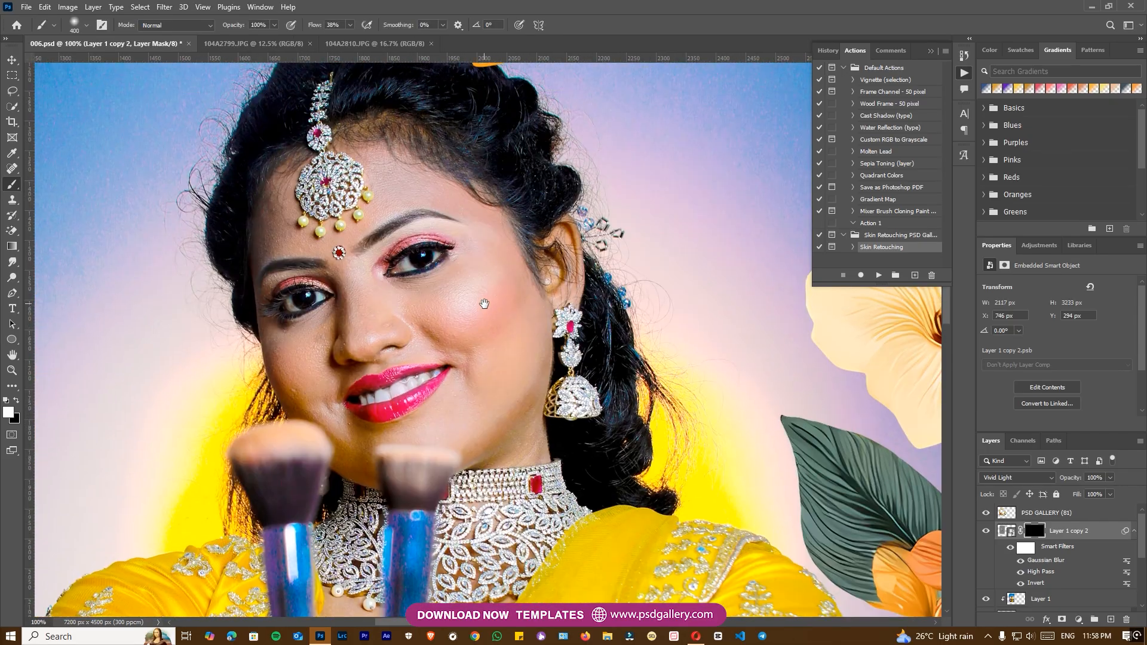
pyautogui.hotkey('ctrl', '+')
pyautogui.press('[')
pyautogui.press('[')
pyautogui.press('[')
pyautogui.press('[')
pyautogui.press('[')
pyautogui.press('[')
pyautogui.press('[')
pyautogui.press('[')
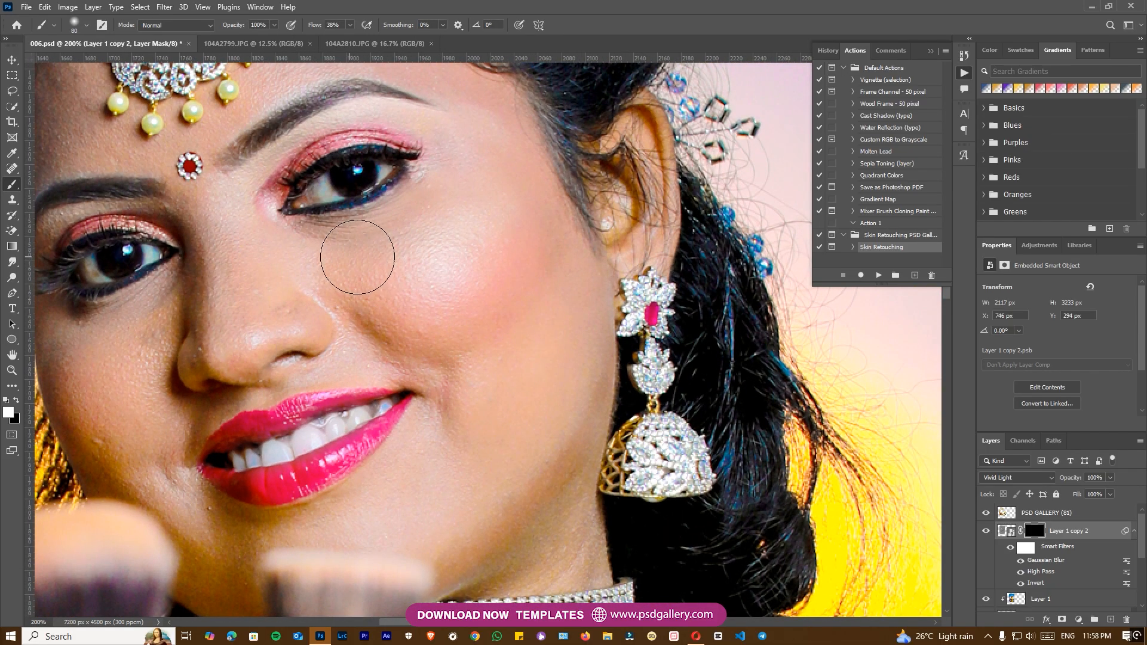
pyautogui.moveTo(548, 218)
pyautogui.mouseDown()
pyautogui.moveTo(568, 283)
pyautogui.moveTo(571, 235)
pyautogui.moveTo(532, 271)
pyautogui.mouseUp()
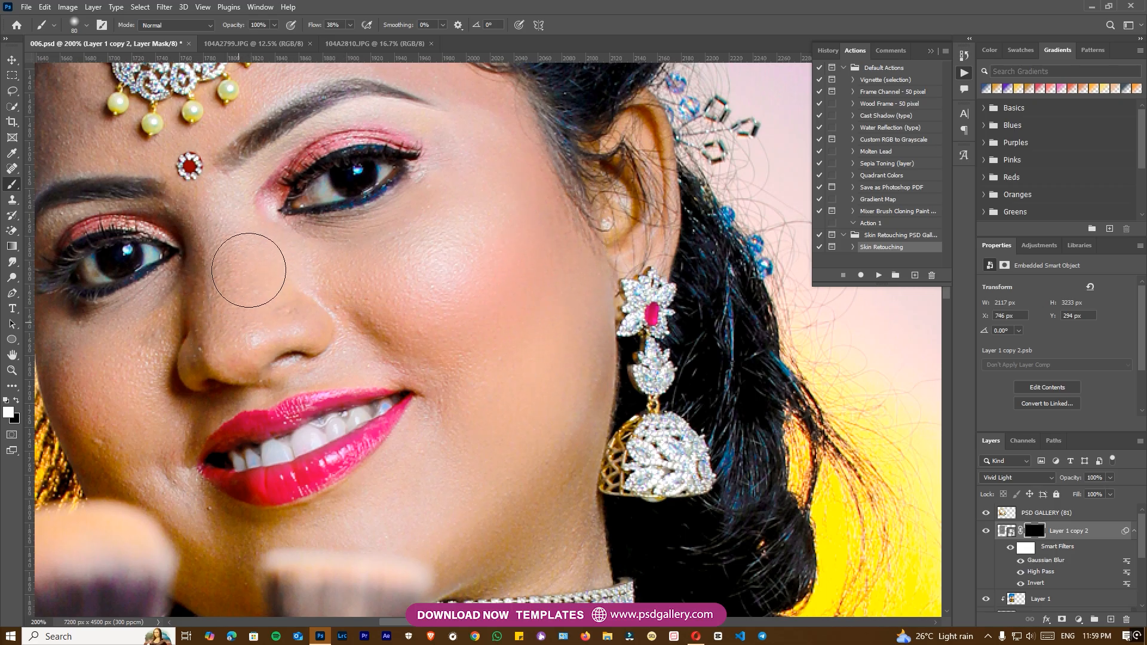
# Paint the smoothing under the other eye and around the mouth and chin with a 60 px brush.
pyautogui.moveTo(305, 327); pyautogui.dragTo(491, 278)
pyautogui.press('[')
pyautogui.press('[')
pyautogui.press('[')
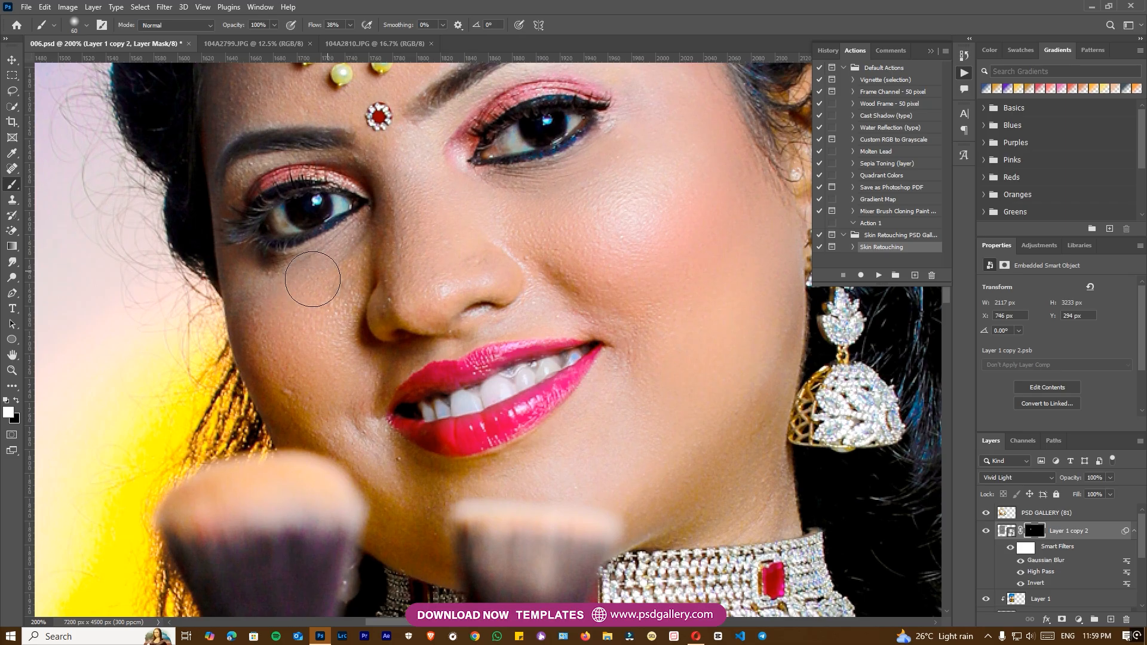
pyautogui.press(']')
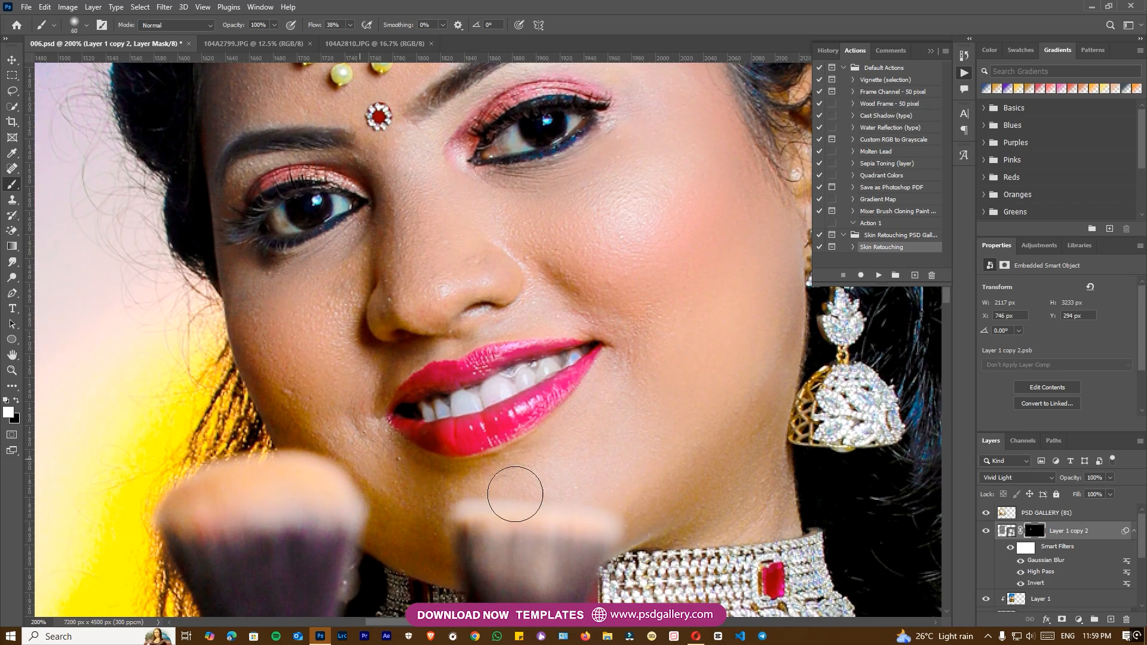
# Enlarge the brush to 100 px and paint the smoothing over the forehead and neck.
pyautogui.press(']')
pyautogui.press(']')
pyautogui.hotkey('ctrl', '-')
pyautogui.press(']')
pyautogui.press(']')
pyautogui.moveTo(575, 245); pyautogui.dragTo(599, 353)
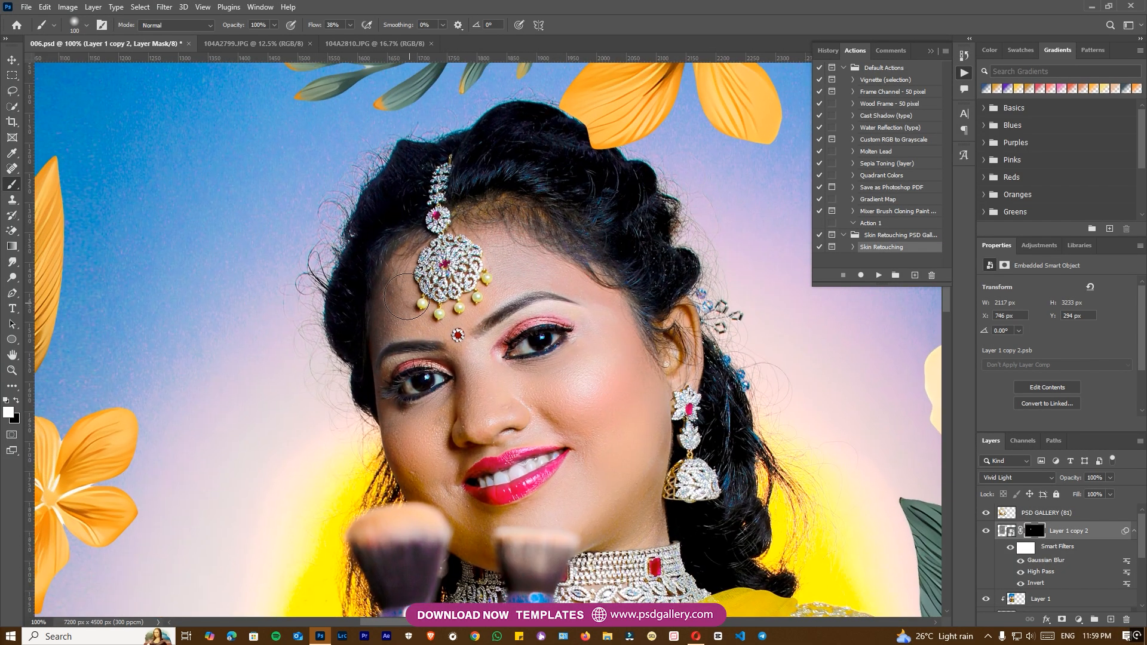
pyautogui.moveTo(506, 555); pyautogui.dragTo(478, 394)
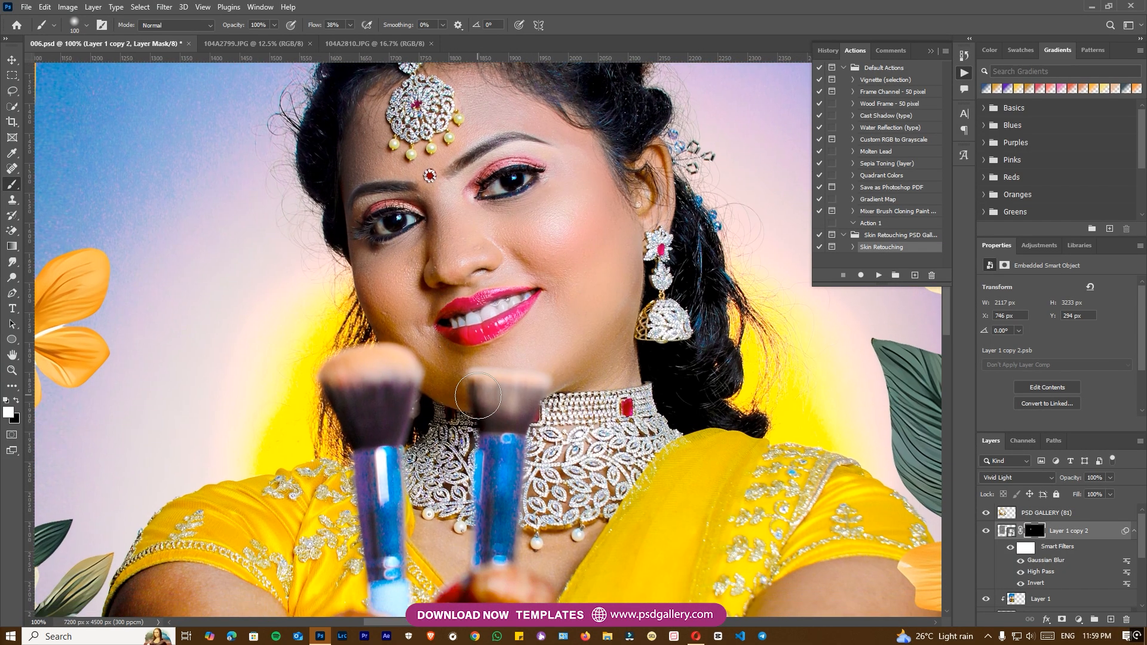
# Paint the smoothing over both arms on the layer mask with a 175 px brush.
pyautogui.hotkey('ctrl', '-')
pyautogui.press(']')
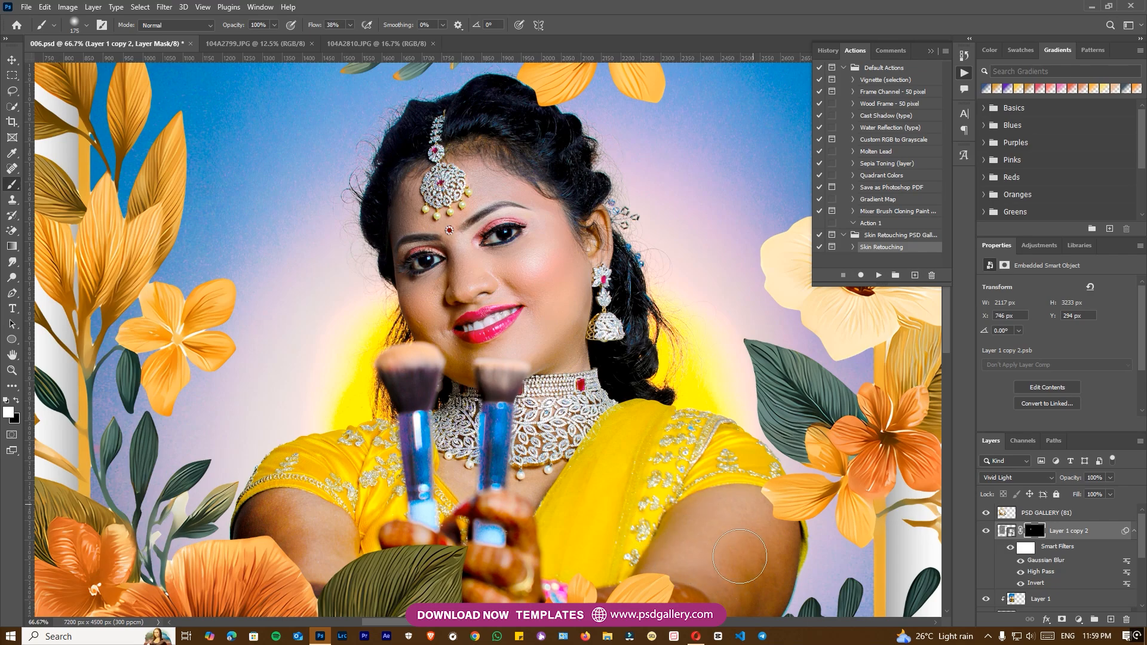
pyautogui.moveTo(740, 555); pyautogui.dragTo(709, 426)
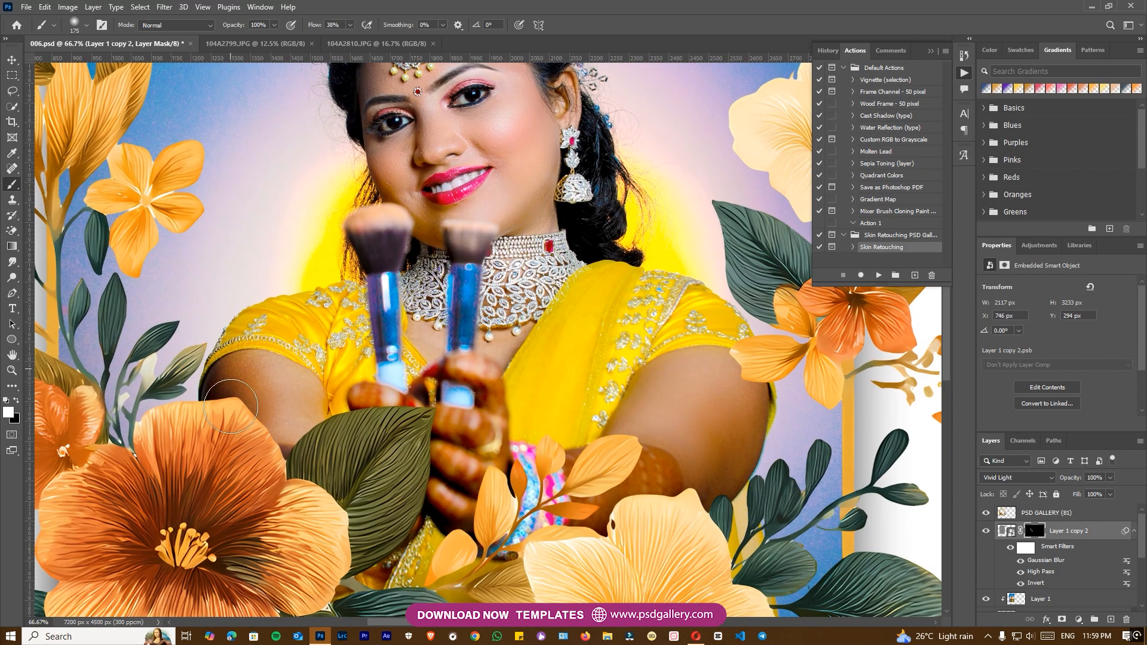
pyautogui.hotkey('ctrl', '-')
pyautogui.moveTo(564, 324); pyautogui.dragTo(519, 422)
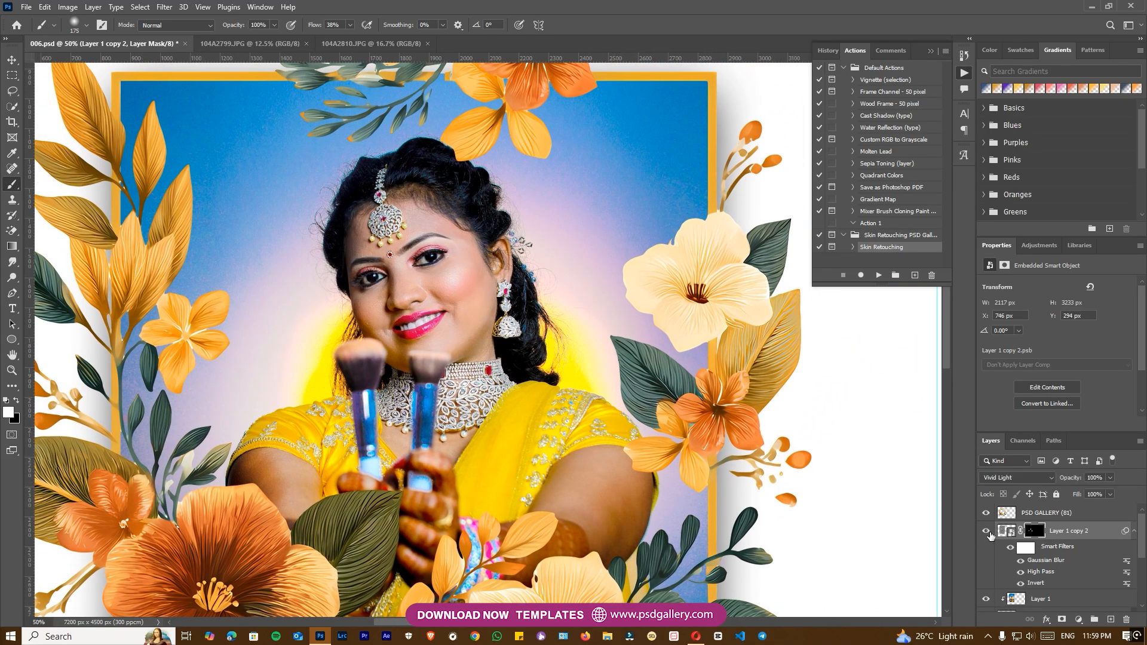
# Release Layer 1's clipping mask, merge it with Layer 1 copy 2, and clip the merged portrait to Rectangle 1.
pyautogui.click(1051, 599)
pyautogui.rightClick(1051, 599)
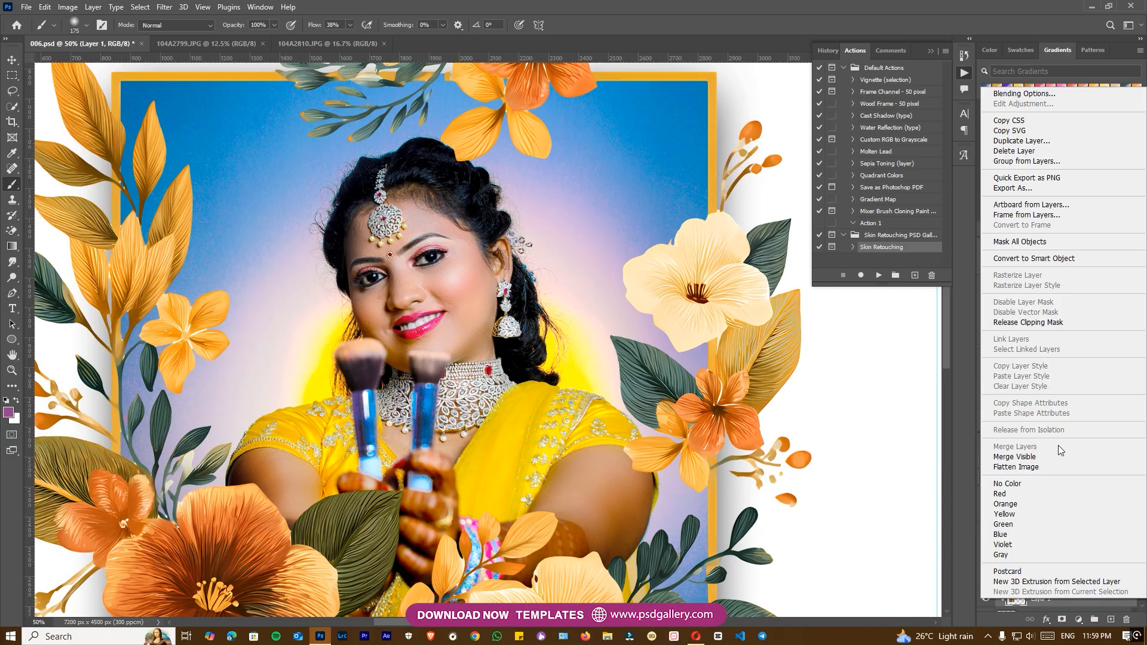
pyautogui.click(1046, 324)
pyautogui.keyDown('shift'); pyautogui.click(1075, 536); pyautogui.keyUp('shift')
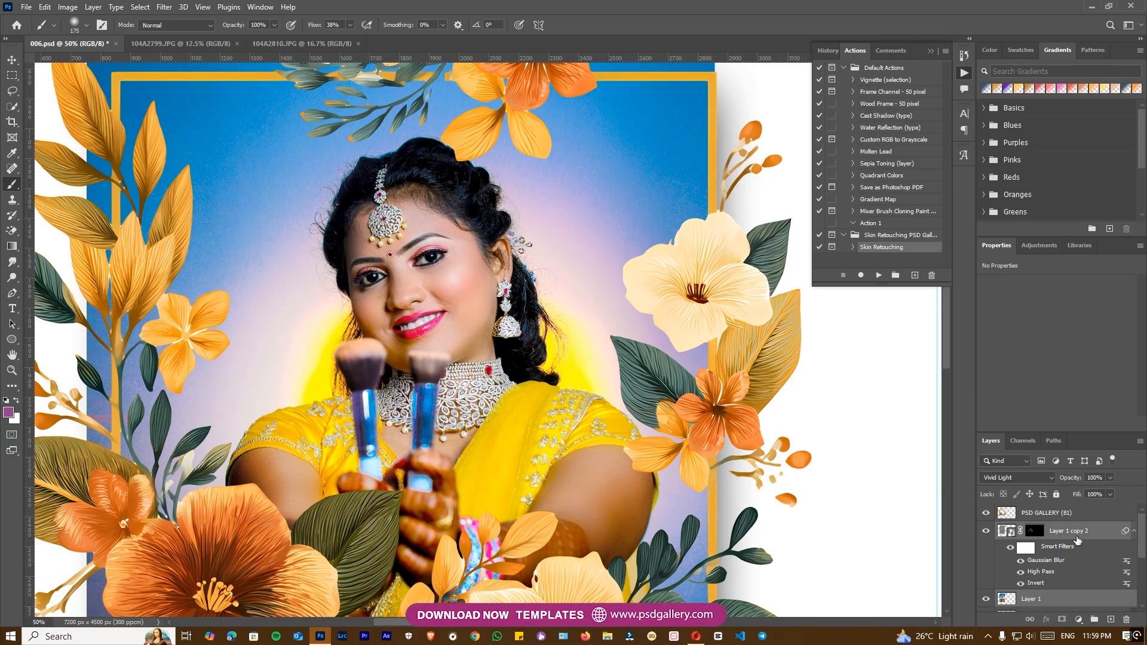
pyautogui.rightClick(1076, 536)
pyautogui.click(1018, 384)
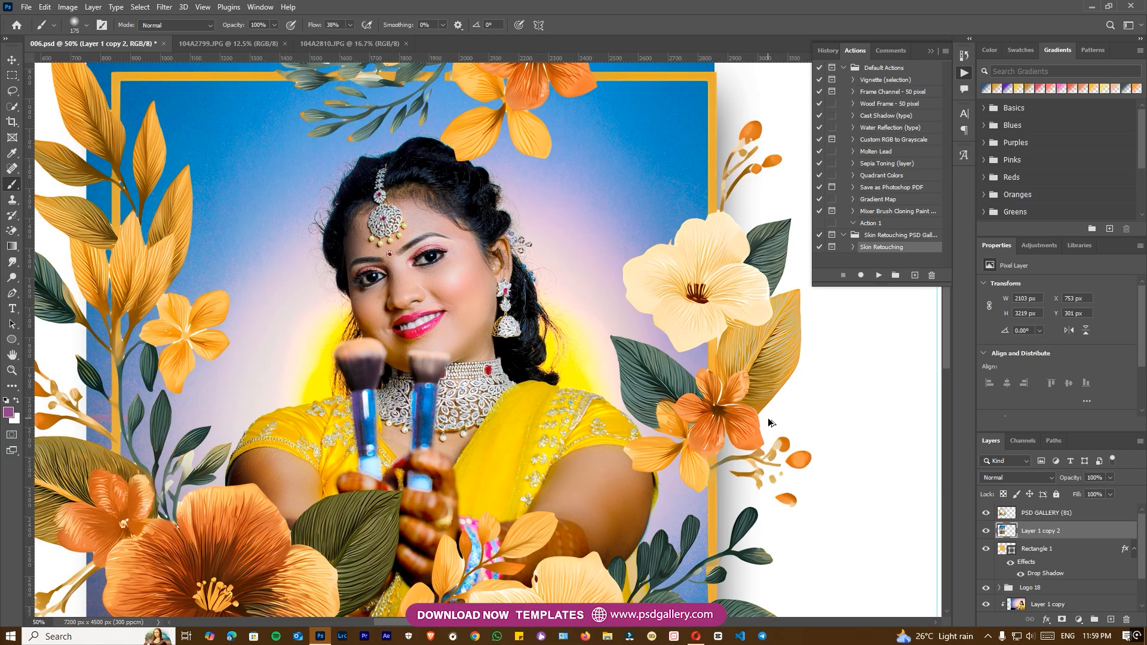
pyautogui.hotkey('ctrl', 'alt', 'g')
pyautogui.press('v')
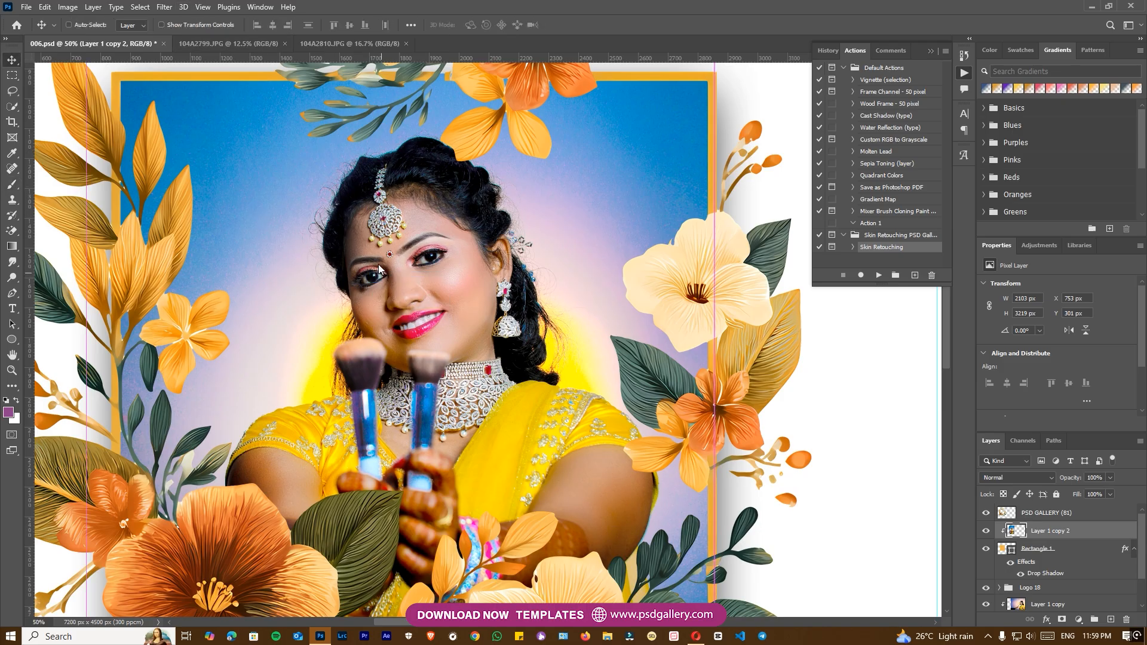
# Apply the Camera Raw filter to the merged portrait with Noise Reduction set to 100.
pyautogui.hotkey('ctrl', 'shift', 'a')
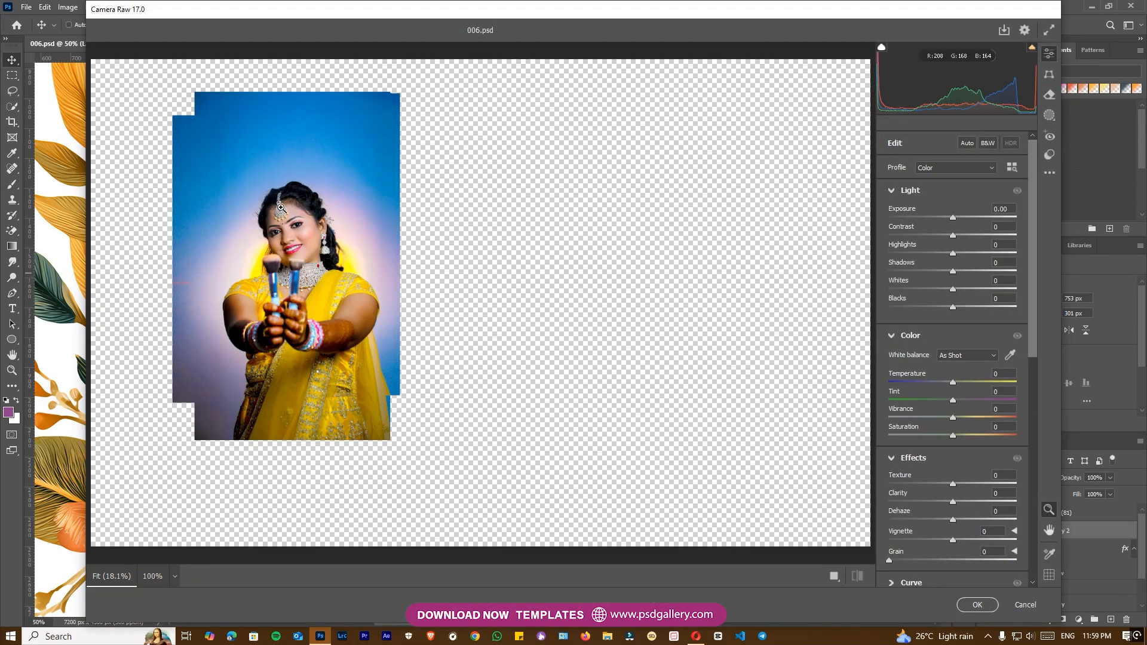
pyautogui.click(281, 207)
pyautogui.scroll(-5, 946, 487)
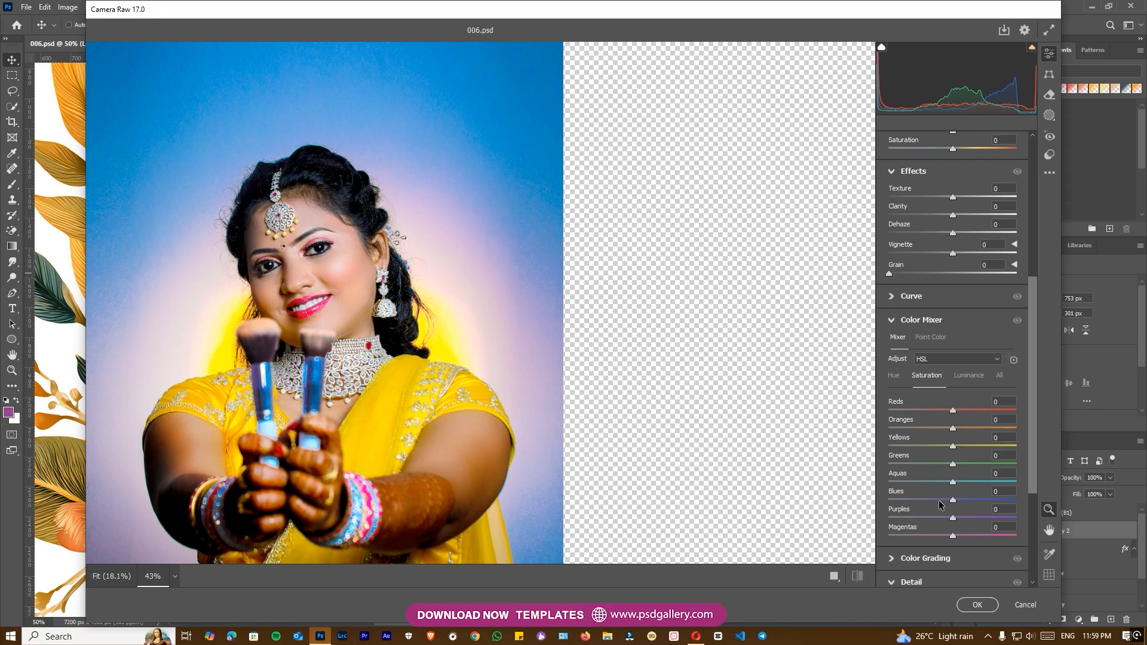
pyautogui.scroll(-3, 939, 504)
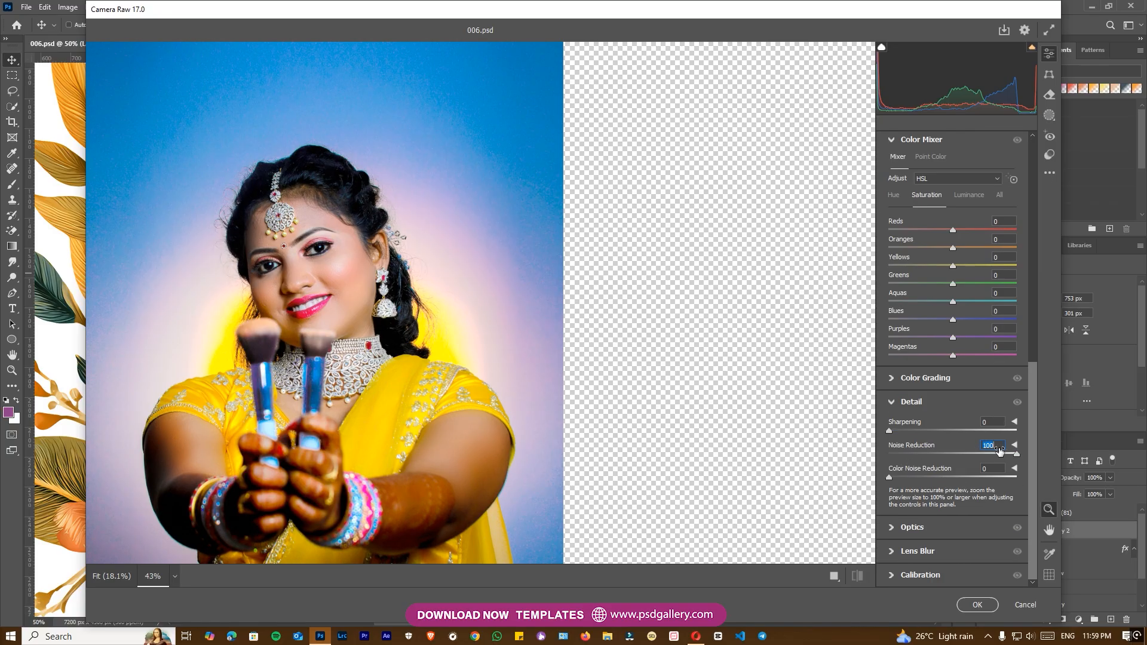
pyautogui.click(987, 607)
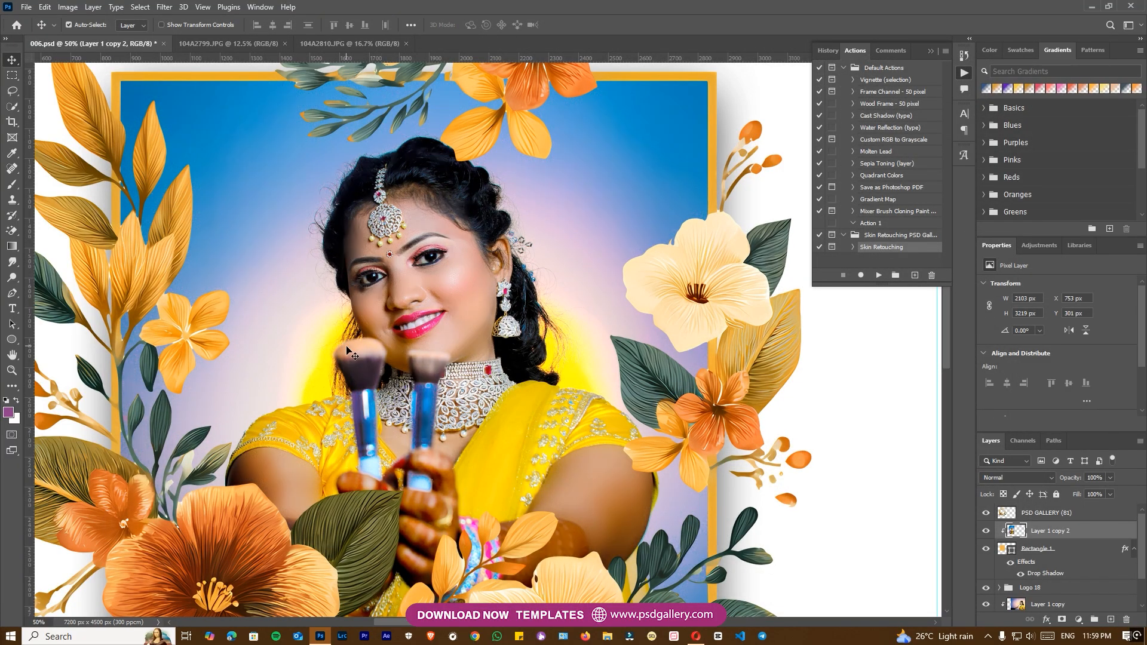
# Select Layer 1 copy, the large profile portrait on the second page of the spread.
pyautogui.hotkey('ctrl', '-')
pyautogui.hotkey('ctrl', '-')
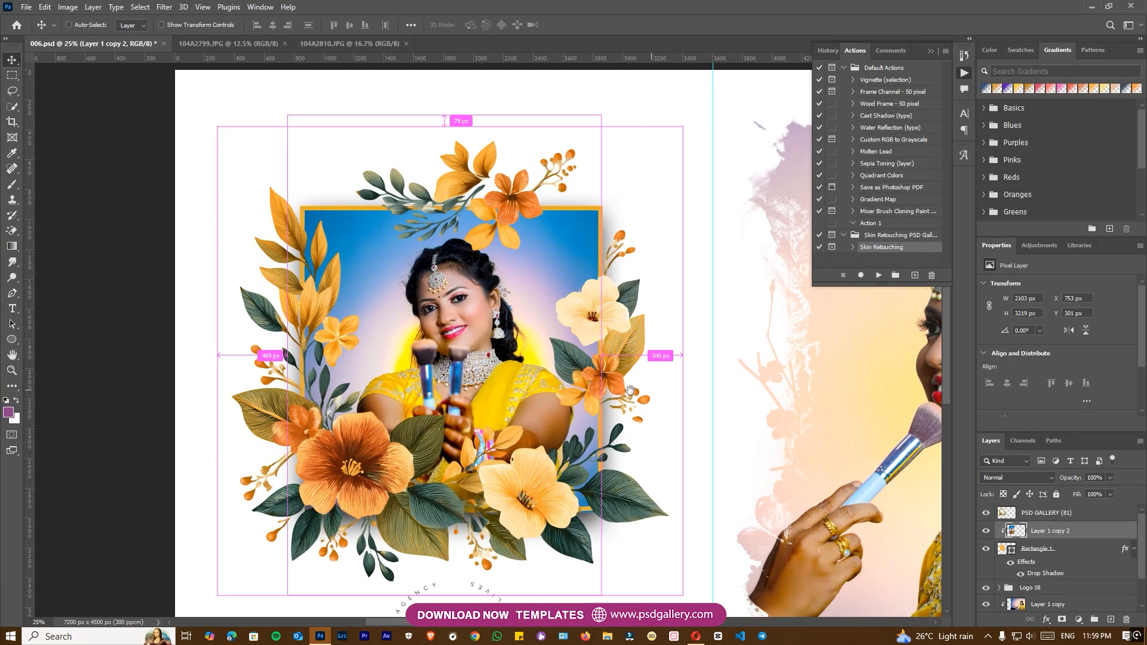
pyautogui.moveTo(641, 390); pyautogui.dragTo(487, 386)
pyautogui.moveTo(760, 399); pyautogui.dragTo(484, 379)
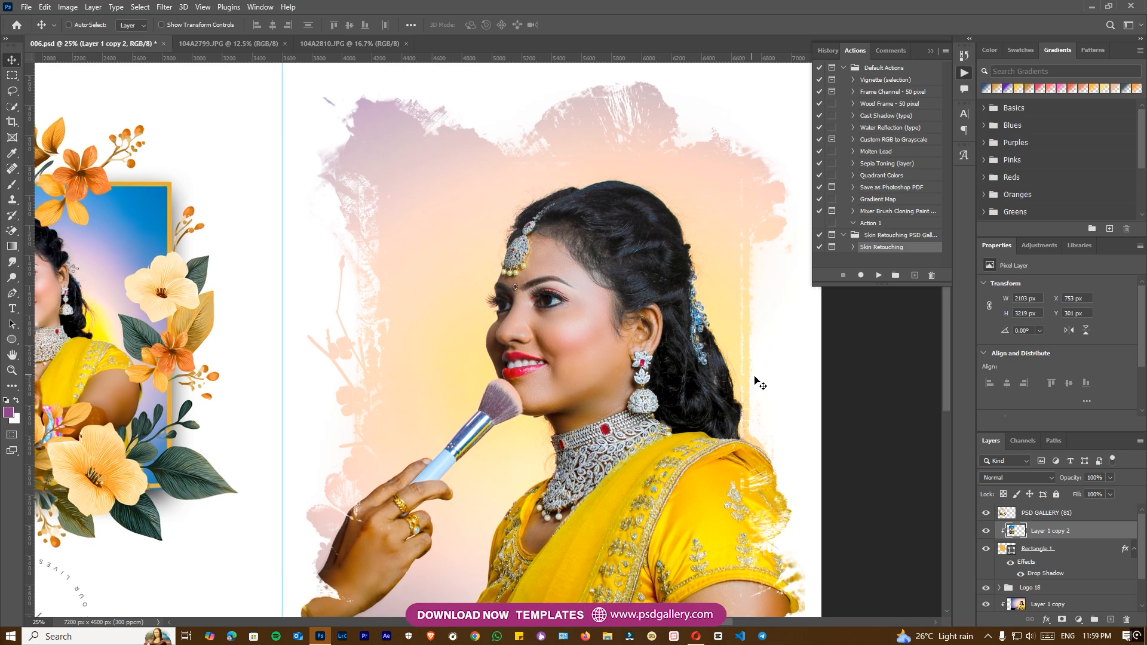
pyautogui.hotkey('ctrl', '+')
pyautogui.hotkey('ctrl', '-')
pyautogui.hotkey('ctrl', '-')
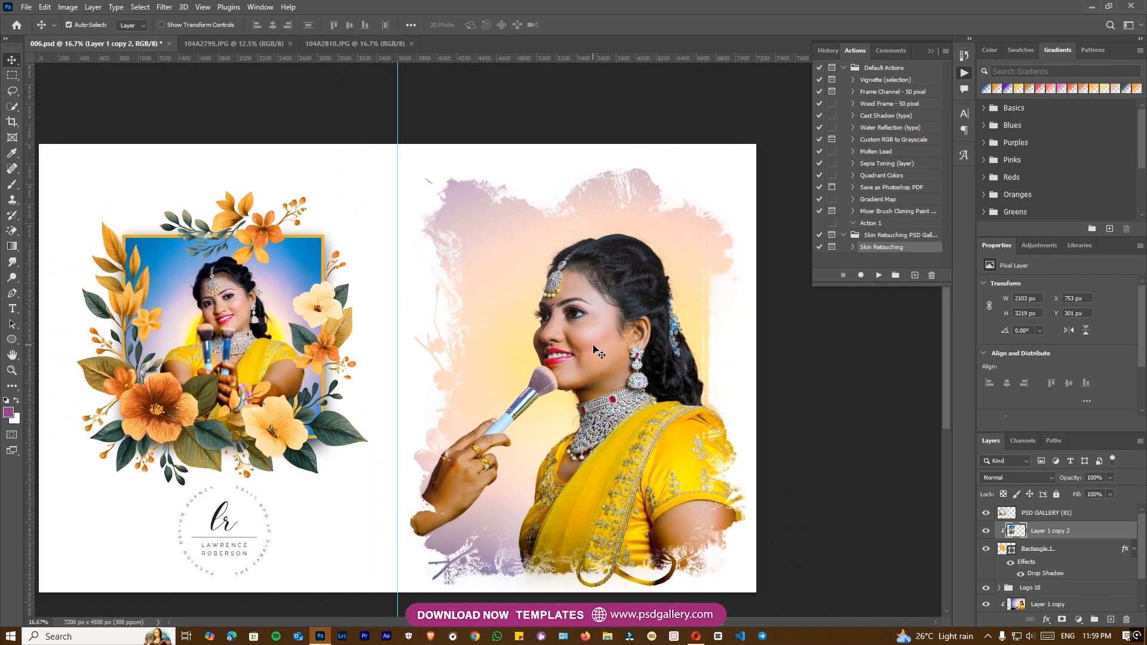
pyautogui.rightClick(596, 348)
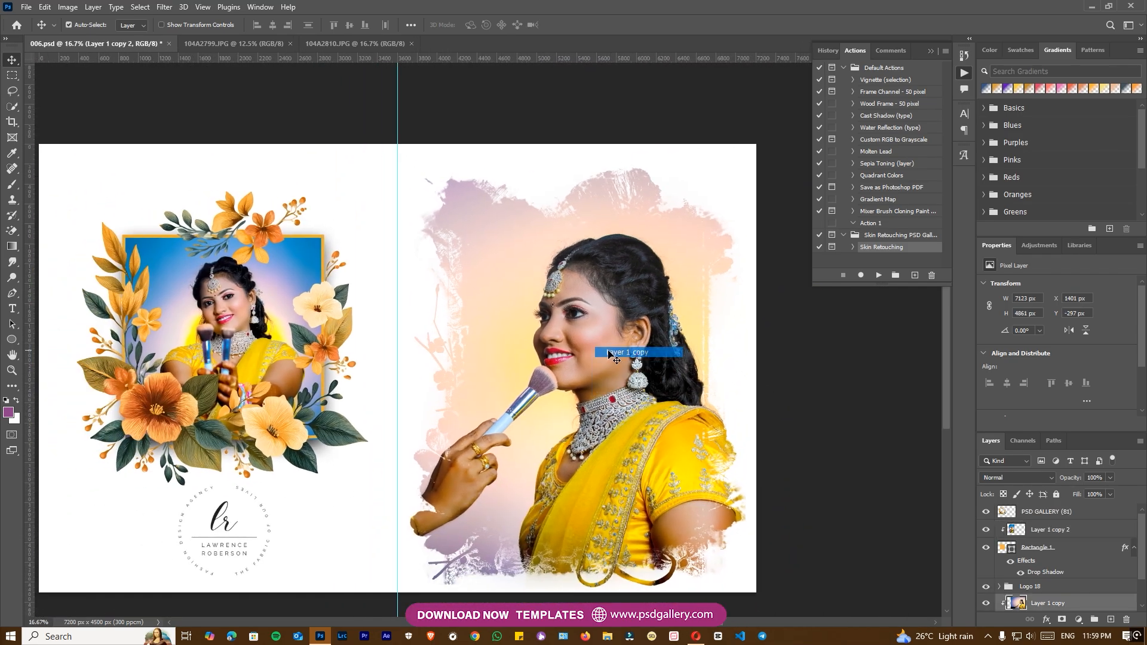
pyautogui.click(608, 350)
pyautogui.scroll(-1, 608, 350)
pyautogui.rightClick(615, 334)
pyautogui.click(615, 333)
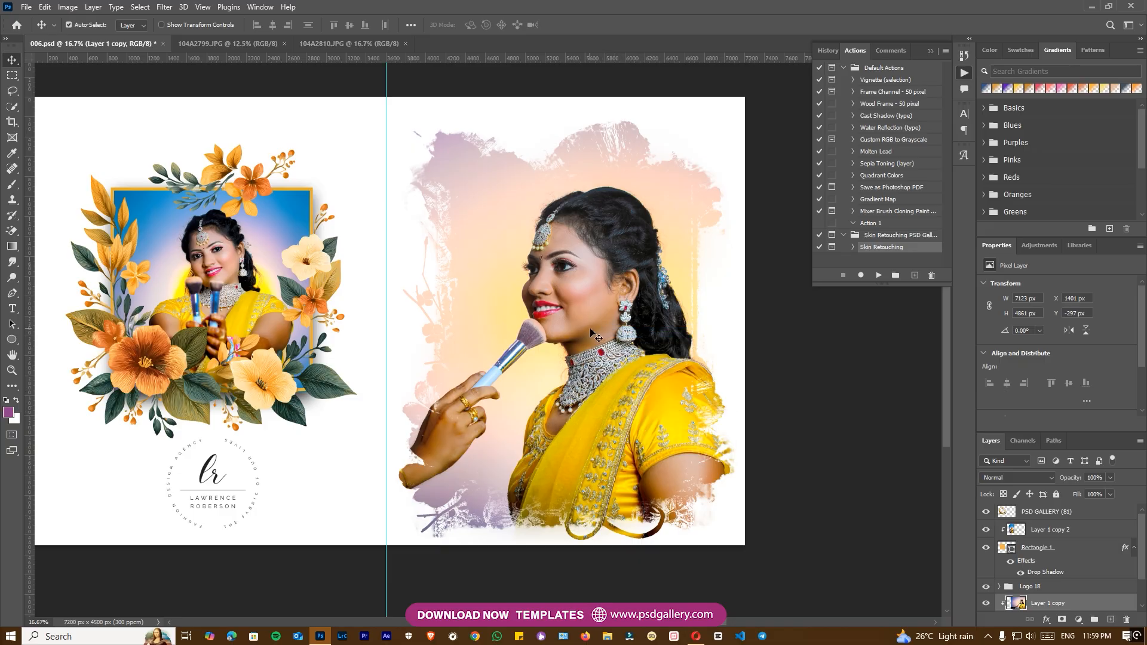
# Sample the yellow background beside the profile portrait's hair and set the foreground colour to #f7d454.
pyautogui.press('i')
pyautogui.click(551, 351)
pyautogui.click(678, 280)
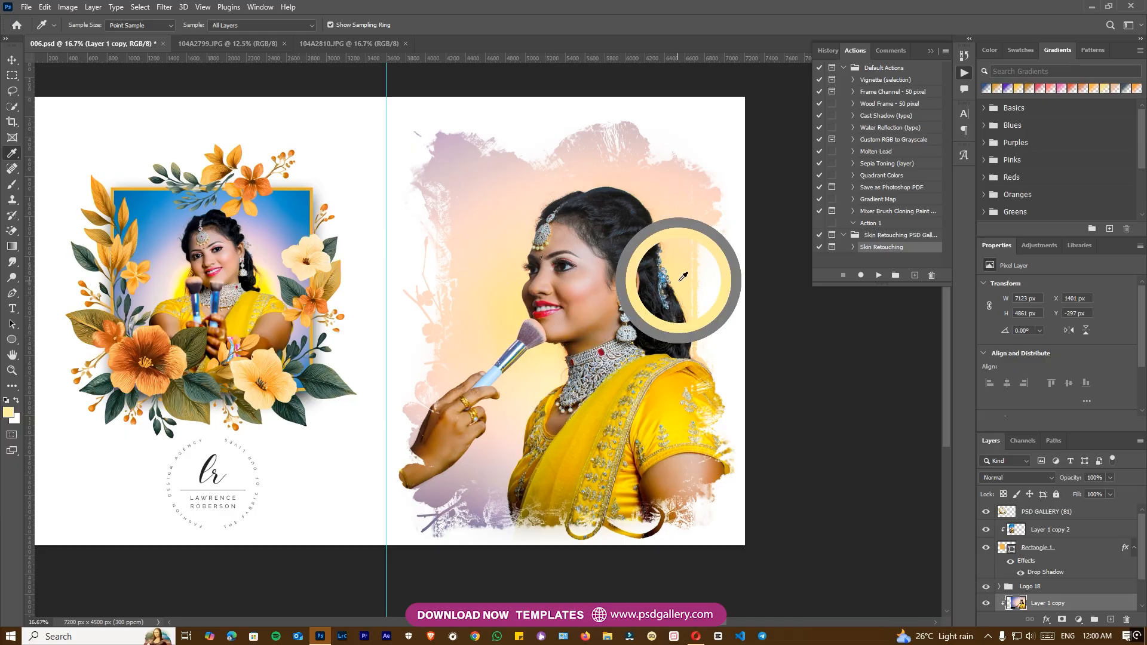
pyautogui.click(15, 413)
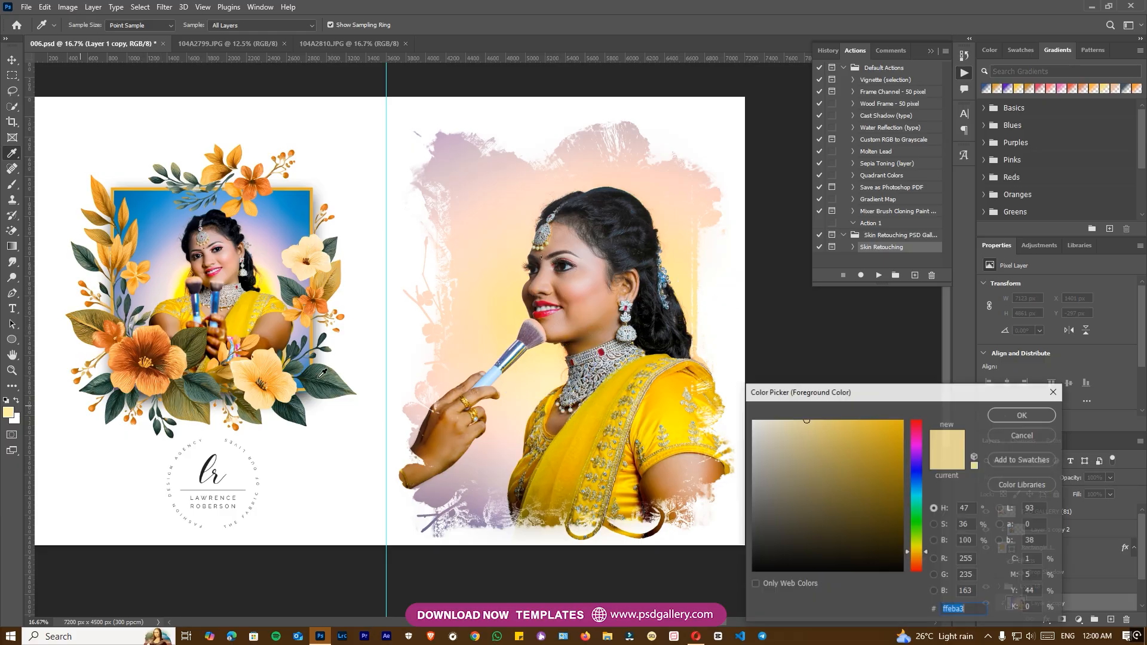
pyautogui.click(847, 424)
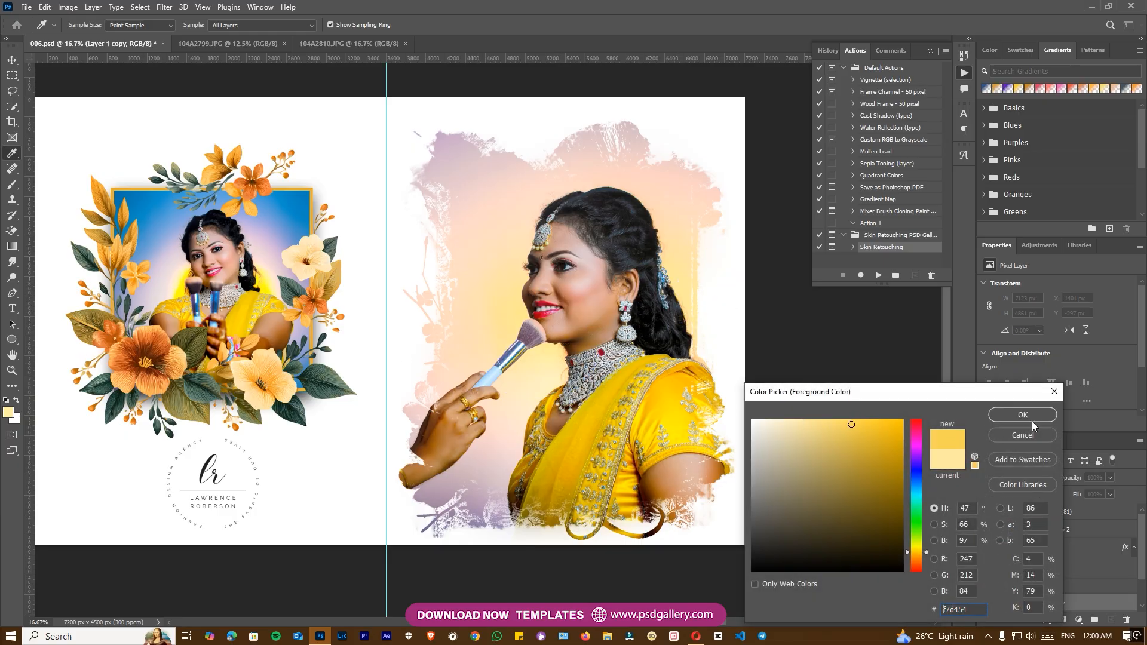
pyautogui.click(1022, 415)
# Add a Gradient fill layer above Layer 1 copy and clip it to the profile portrait.
pyautogui.click(1078, 619)
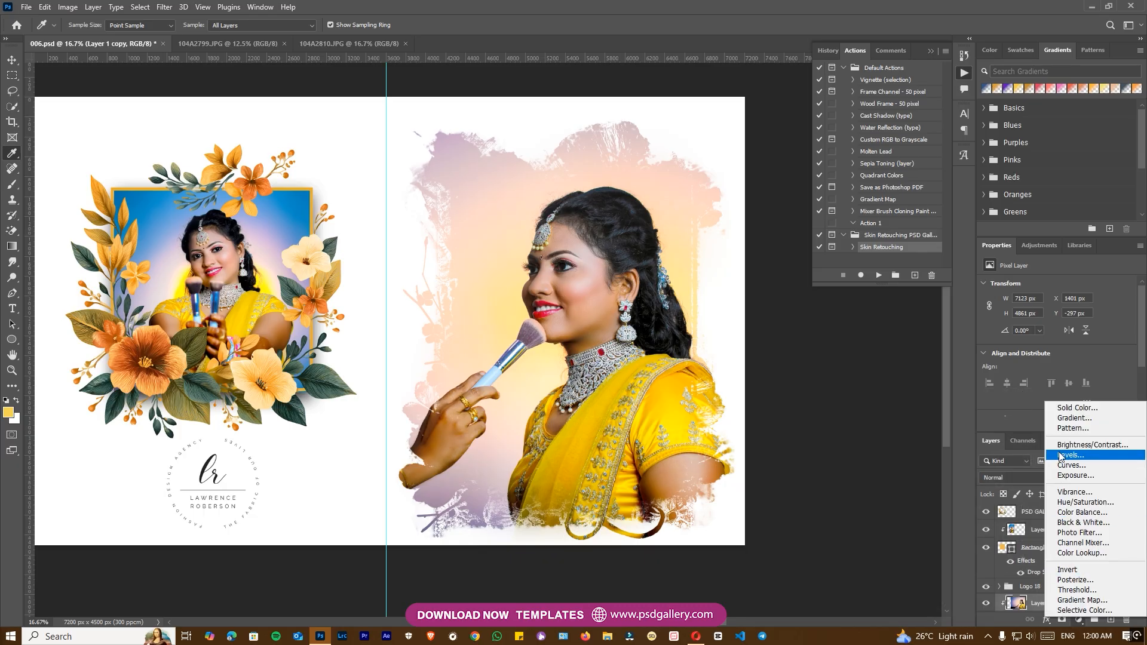
pyautogui.click(1068, 419)
pyautogui.click(637, 163)
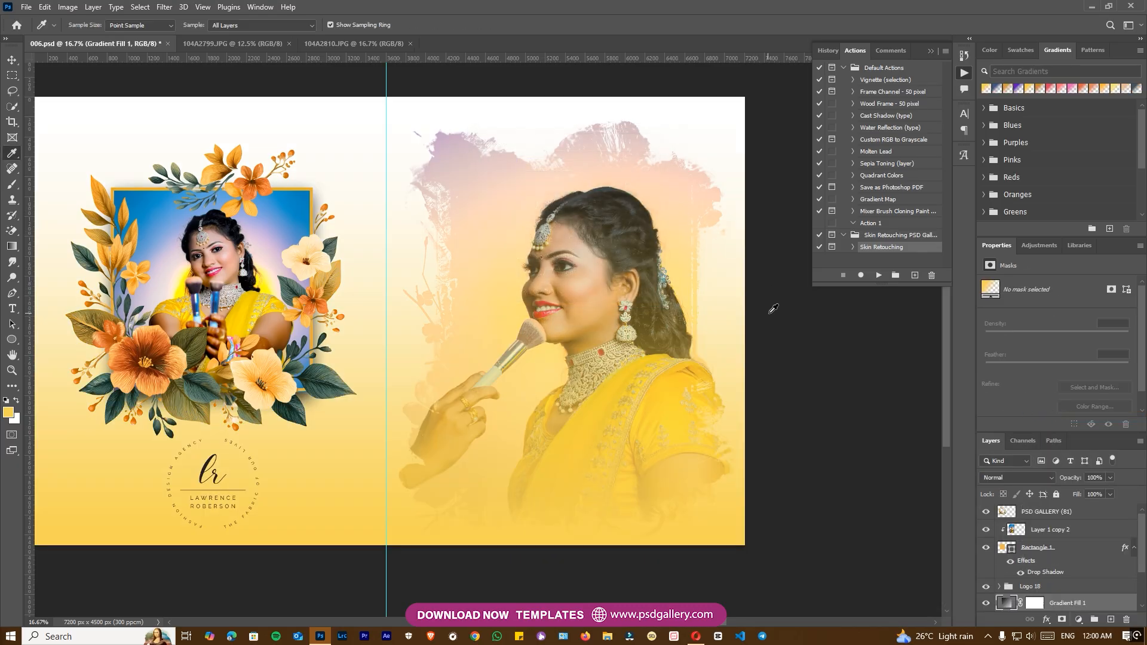
pyautogui.hotkey('ctrl', 'alt', 'g')
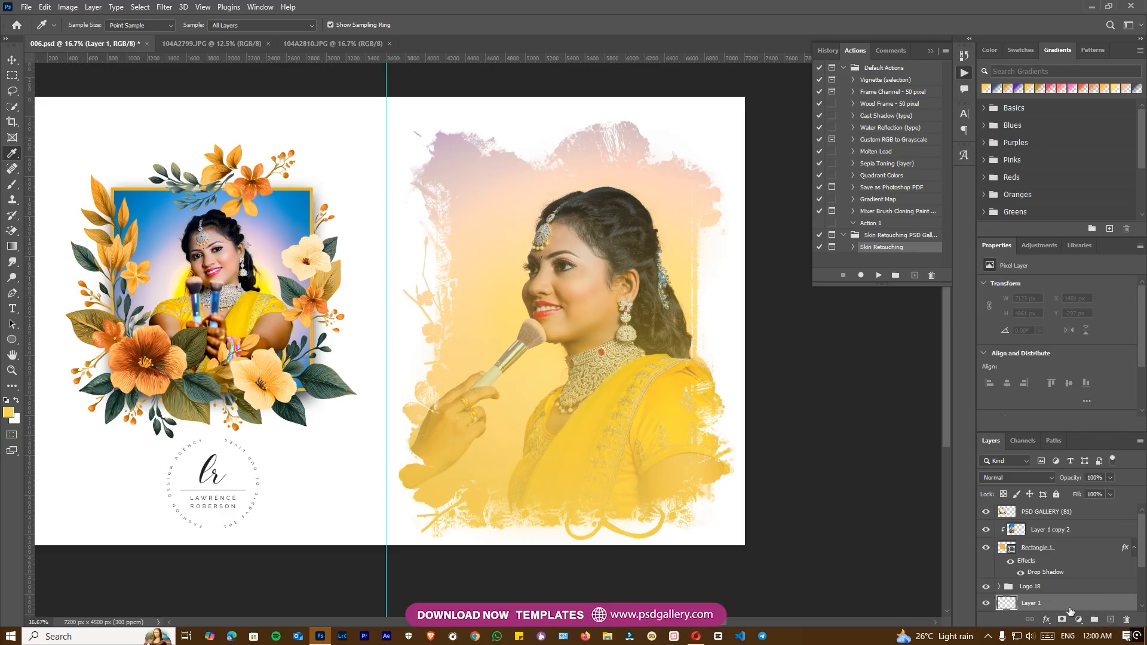
# Release the clipping mask of Gradient Fill 1 and merge it with the new empty Layer 1.
pyautogui.scroll(-1, 1093, 612)
pyautogui.rightClick(1076, 606)
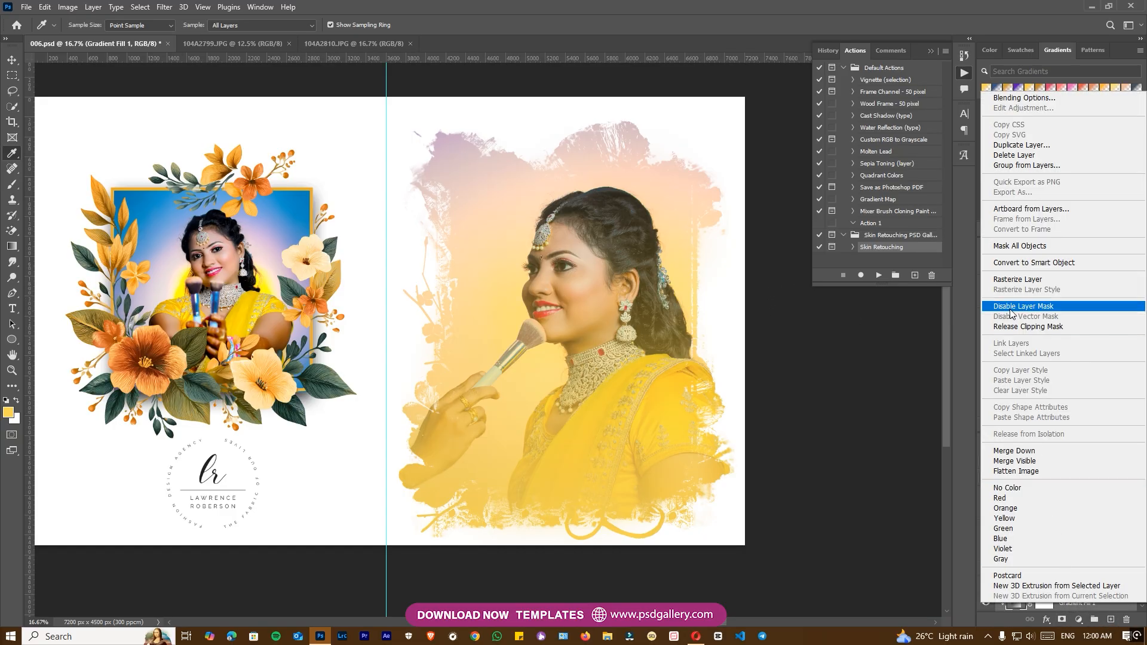
pyautogui.click(1027, 326)
pyautogui.keyDown('ctrl'); pyautogui.click(1070, 590); pyautogui.keyUp('ctrl')
pyautogui.rightClick(1070, 592)
pyautogui.click(1016, 438)
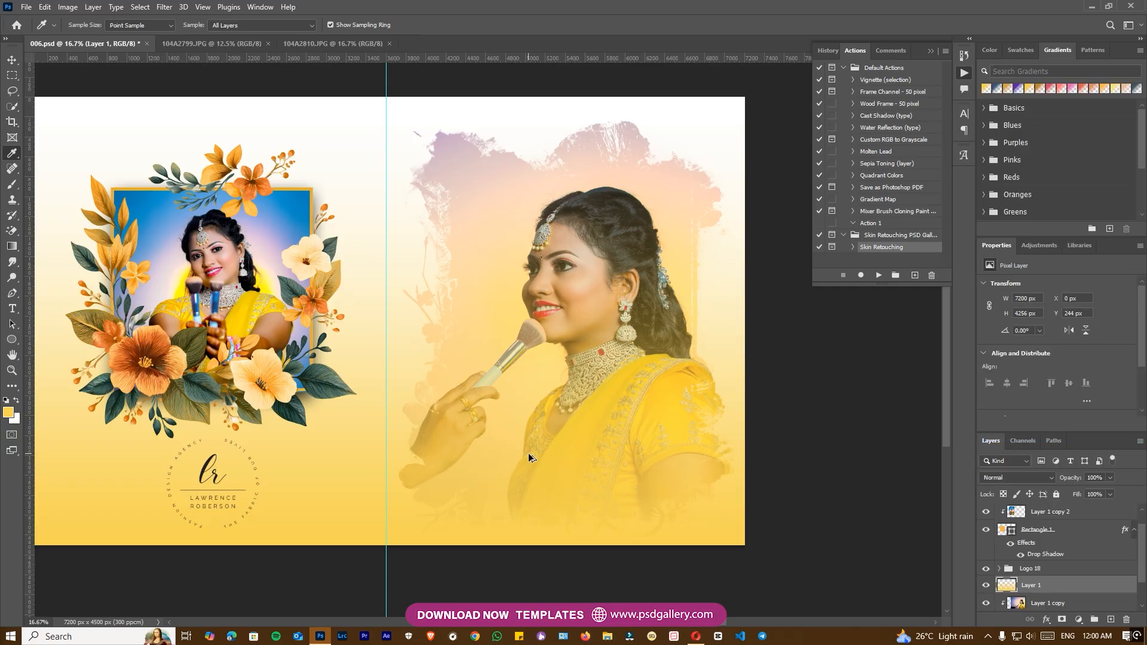
# Transform the gradient layer to 7200 x 3238 px at X 53, Y 2881 px, and clip it over the profile portrait.
pyautogui.hotkey('ctrl', 't')
pyautogui.moveTo(395, 117); pyautogui.dragTo(353, 390)
pyautogui.moveTo(498, 496); pyautogui.dragTo(509, 529)
pyautogui.moveTo(389, 427); pyautogui.dragTo(450, 259)
pyautogui.moveTo(547, 451); pyautogui.dragTo(551, 546)
pyautogui.press('Return')
pyautogui.press('i')
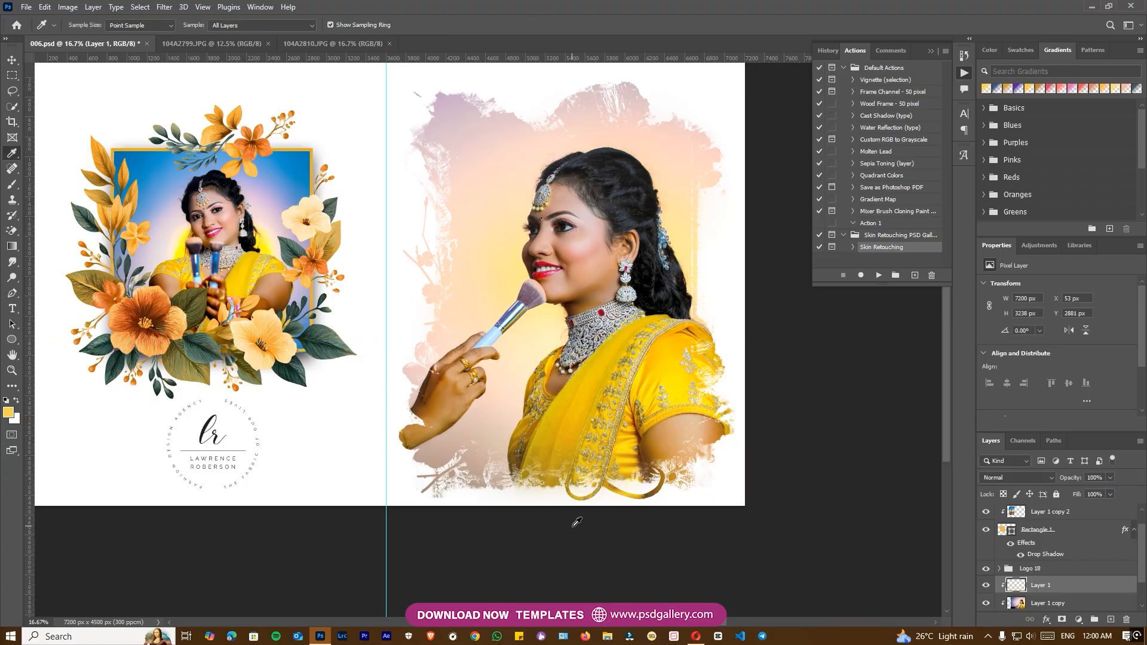
# Replace the lr monogram in the circular logo below the flowers with the text Bride.
pyautogui.moveTo(245, 364); pyautogui.dragTo(359, 387)
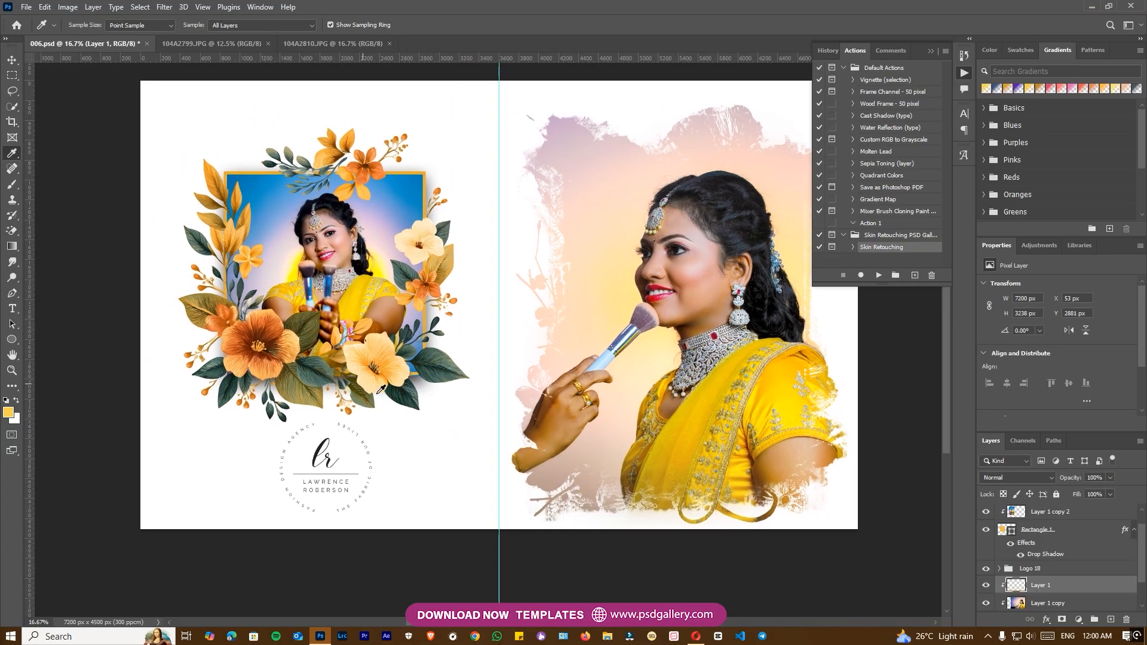
pyautogui.hotkey('ctrl', '+')
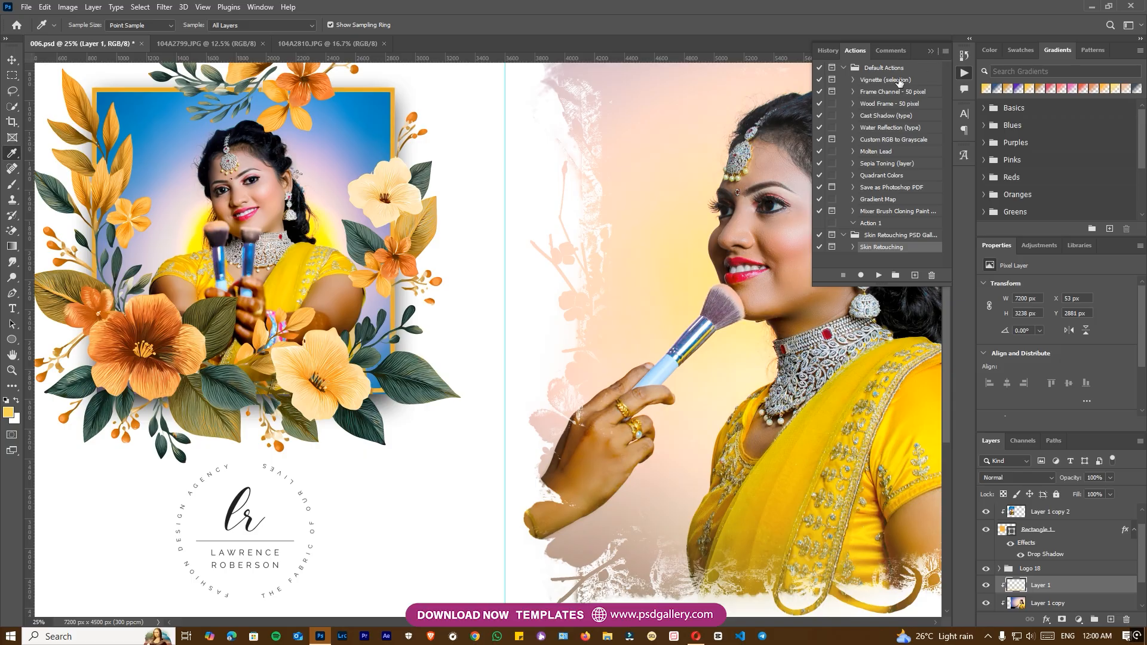
pyautogui.click(929, 51)
pyautogui.moveTo(520, 373); pyautogui.dragTo(554, 271)
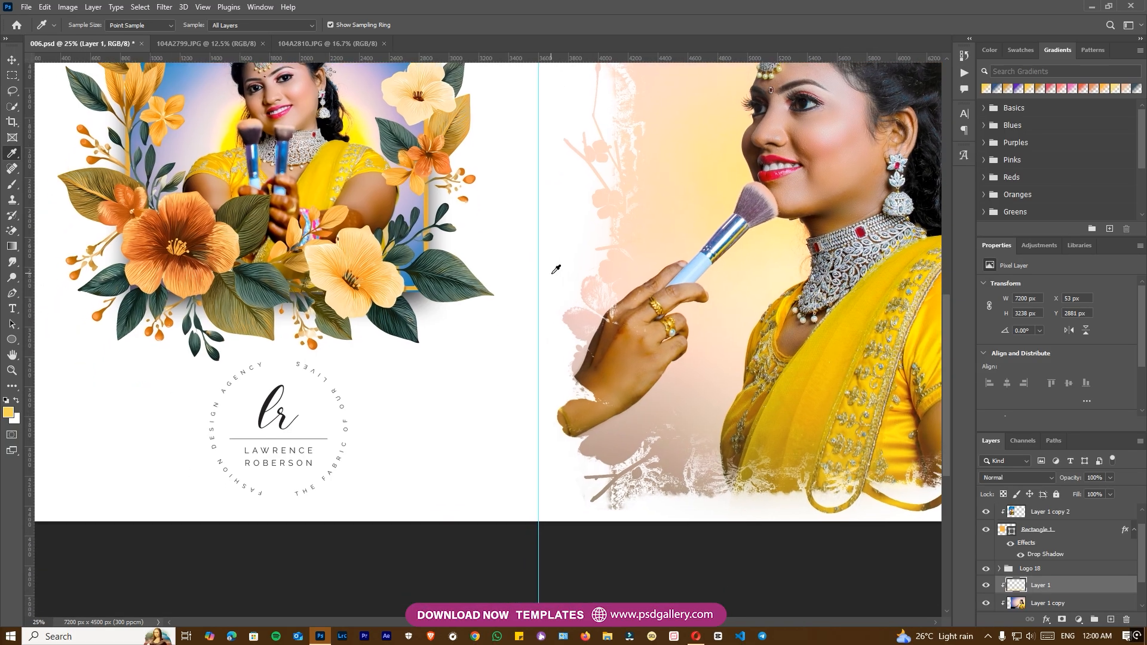
pyautogui.hotkey('ctrl', '+')
pyautogui.moveTo(323, 395); pyautogui.dragTo(441, 380)
pyautogui.hotkey('ctrl', '+')
pyautogui.hotkey('ctrl', '-')
pyautogui.moveTo(388, 380); pyautogui.dragTo(401, 418)
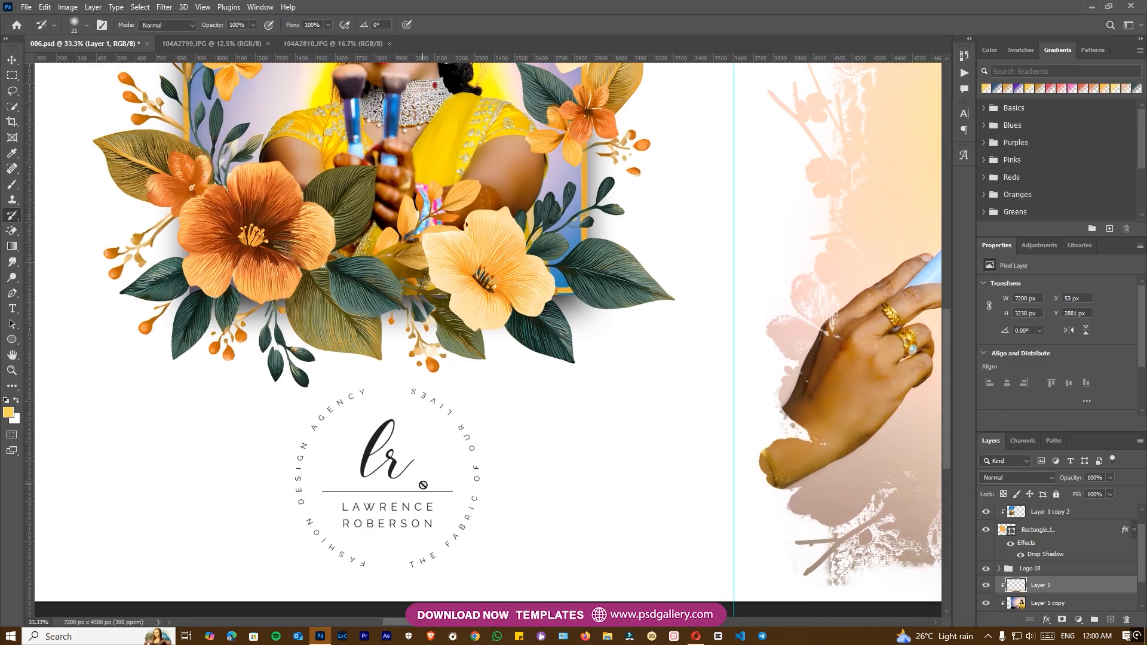
pyautogui.press('v')
pyautogui.press('t')
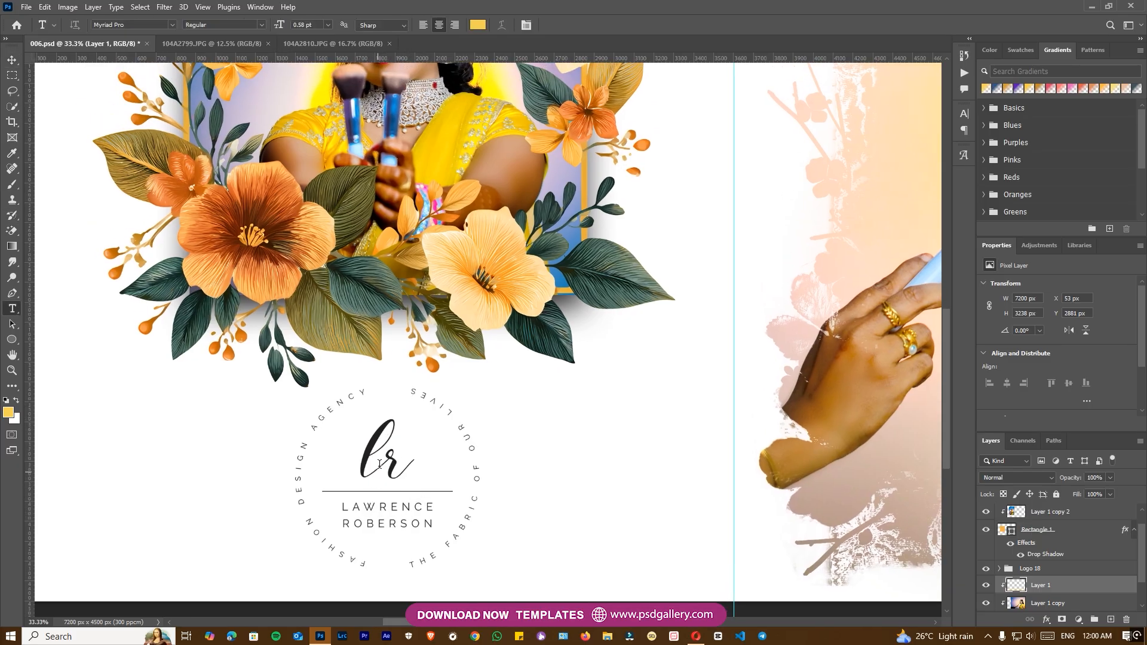
pyautogui.click(380, 468)
pyautogui.click(660, 283)
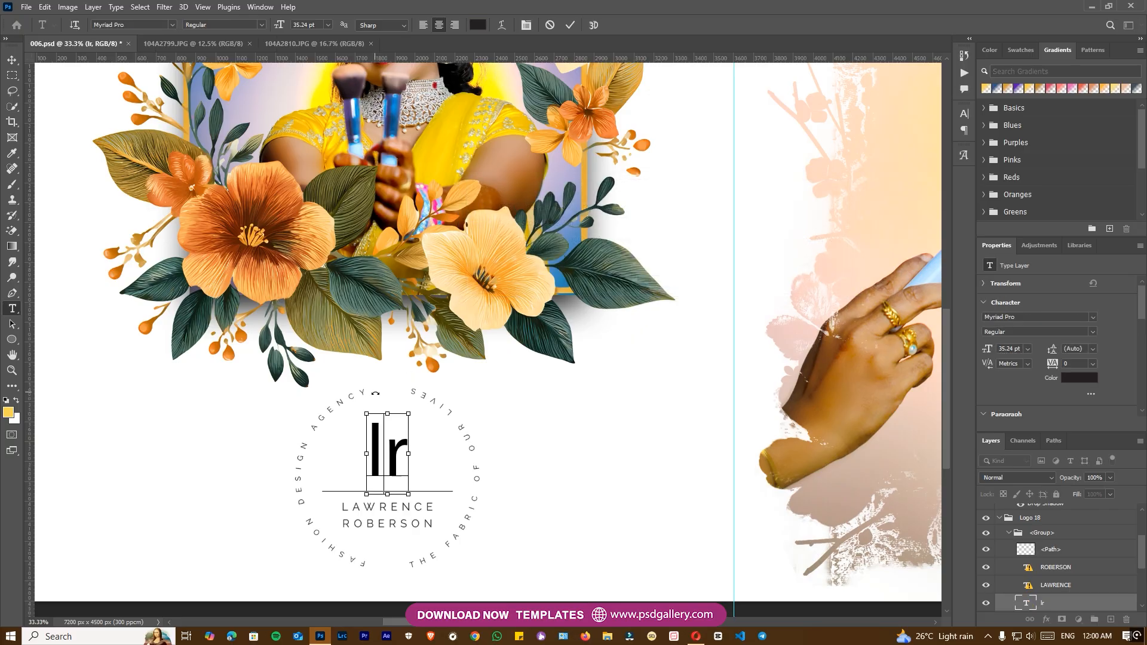
pyautogui.write('Br')
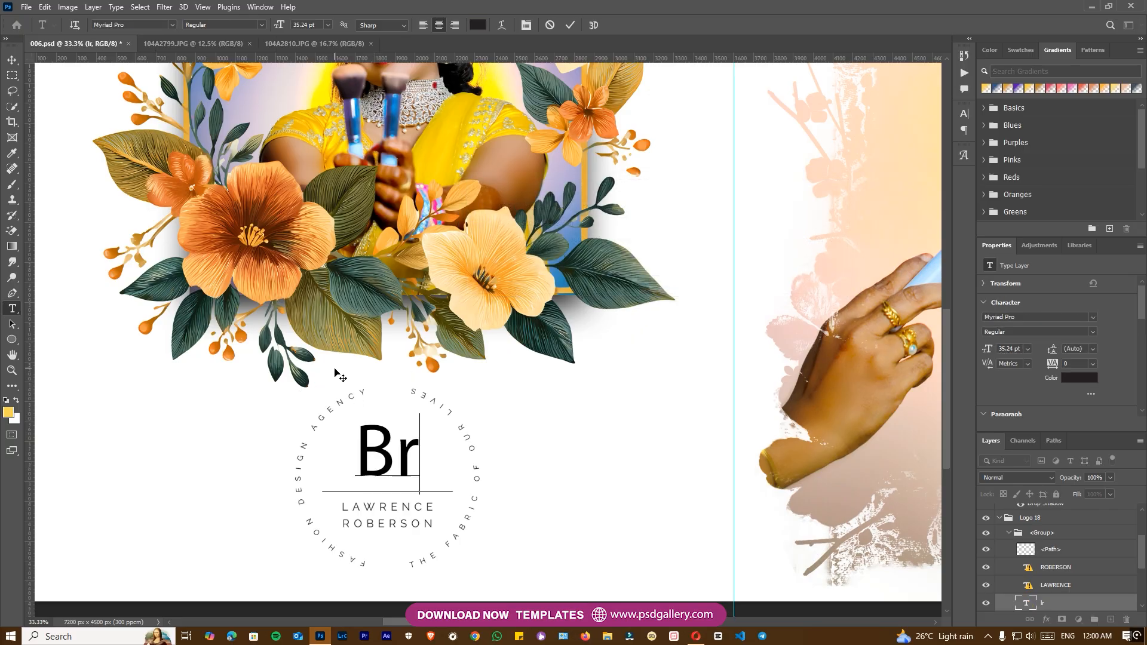
pyautogui.write('ide')
# Set the font of the Bride text to mellony dry brush at 28 pt and commit the edit.
pyautogui.hotkey('ctrl', 'a')
pyautogui.click(174, 24)
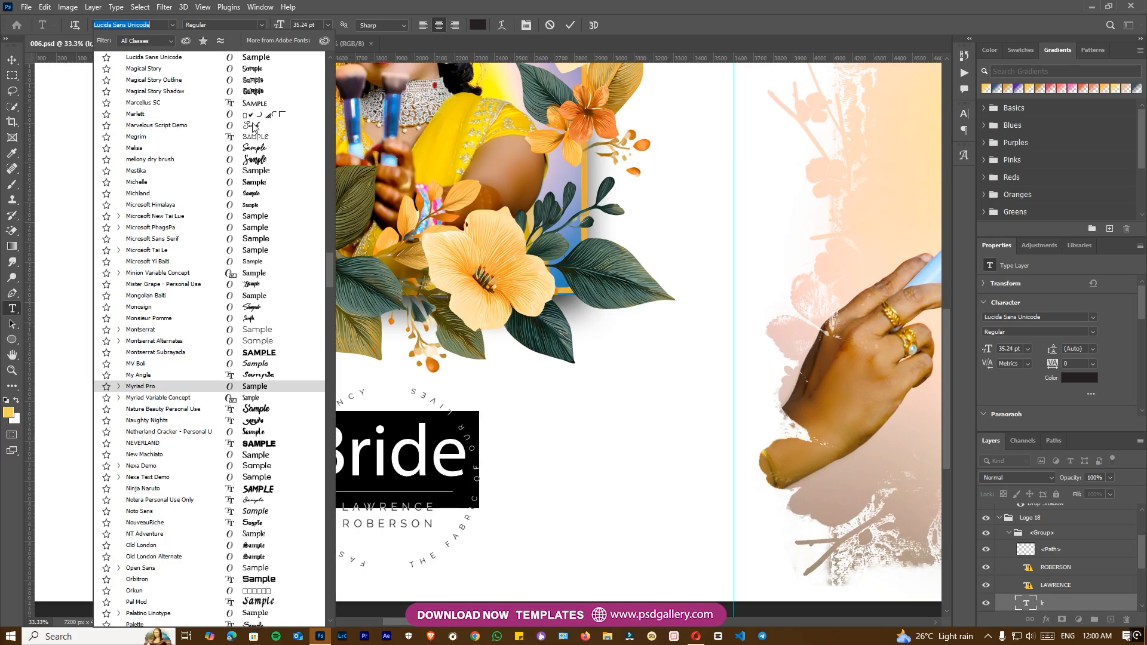
pyautogui.click(257, 160)
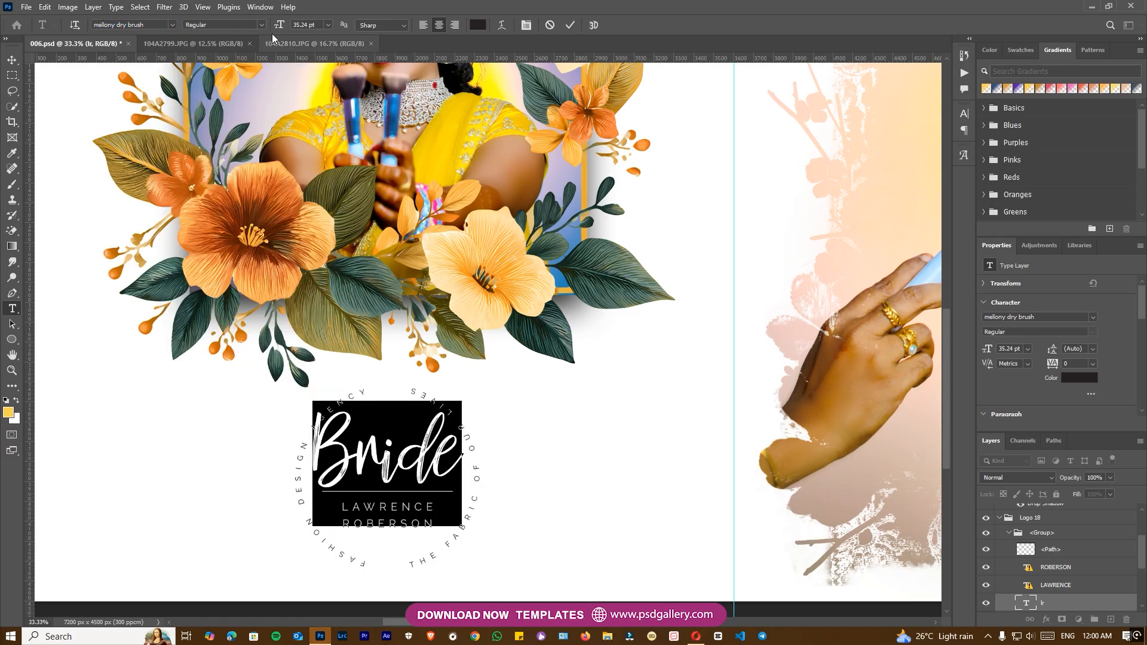
pyautogui.moveTo(284, 26); pyautogui.dragTo(279, 26)
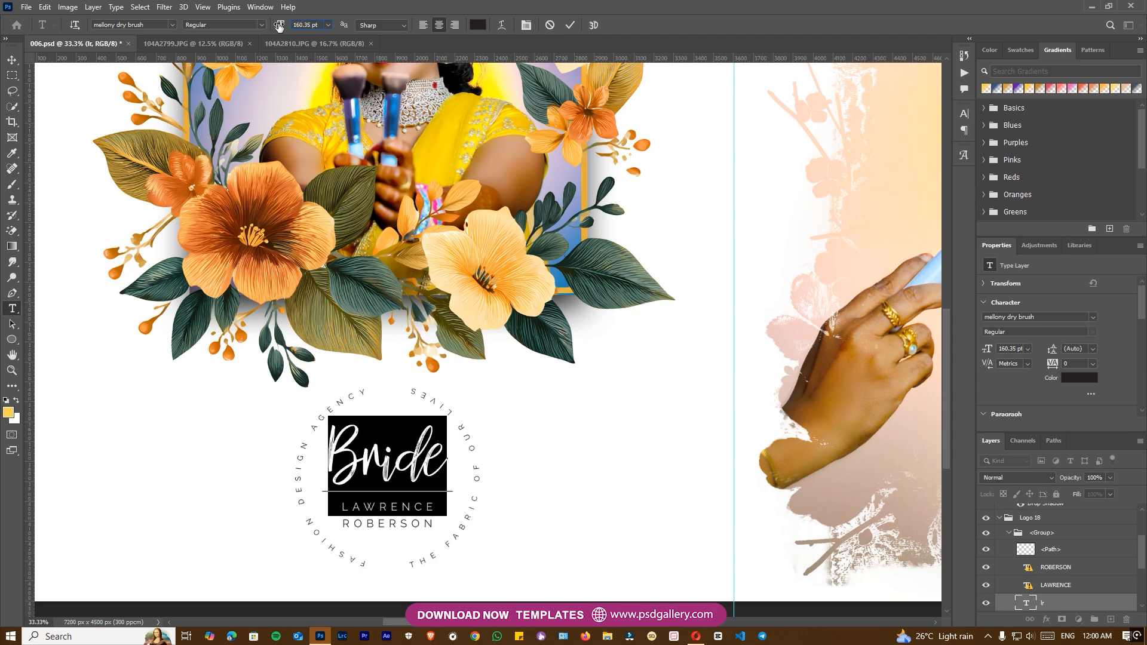
pyautogui.click(566, 26)
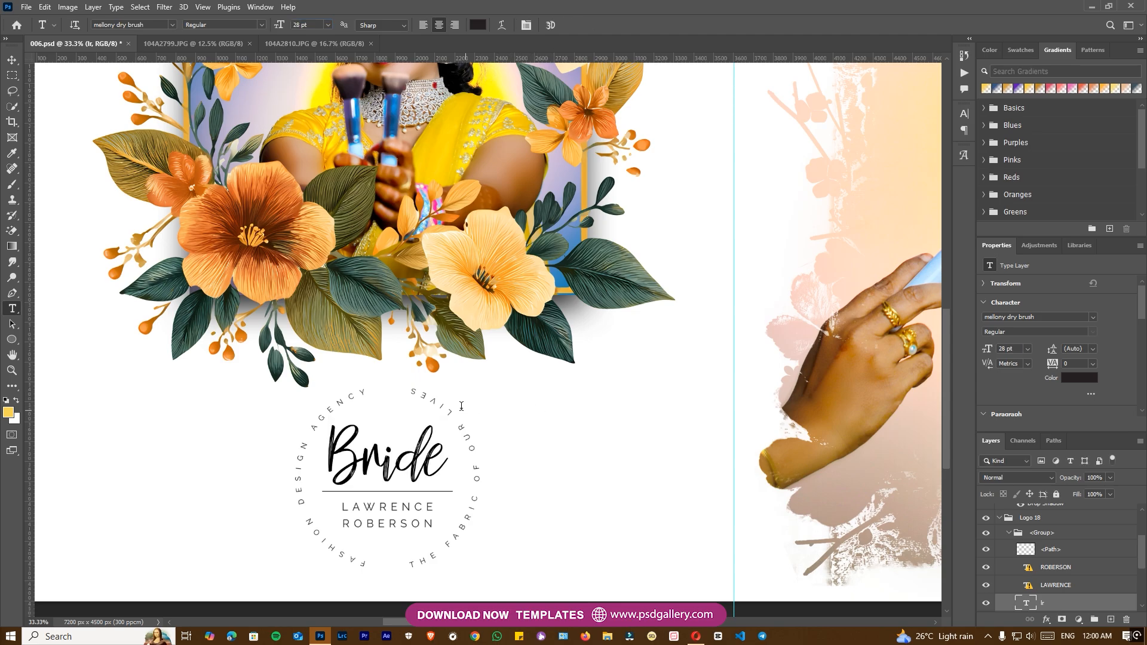
pyautogui.hotkey('ctrl', '-')
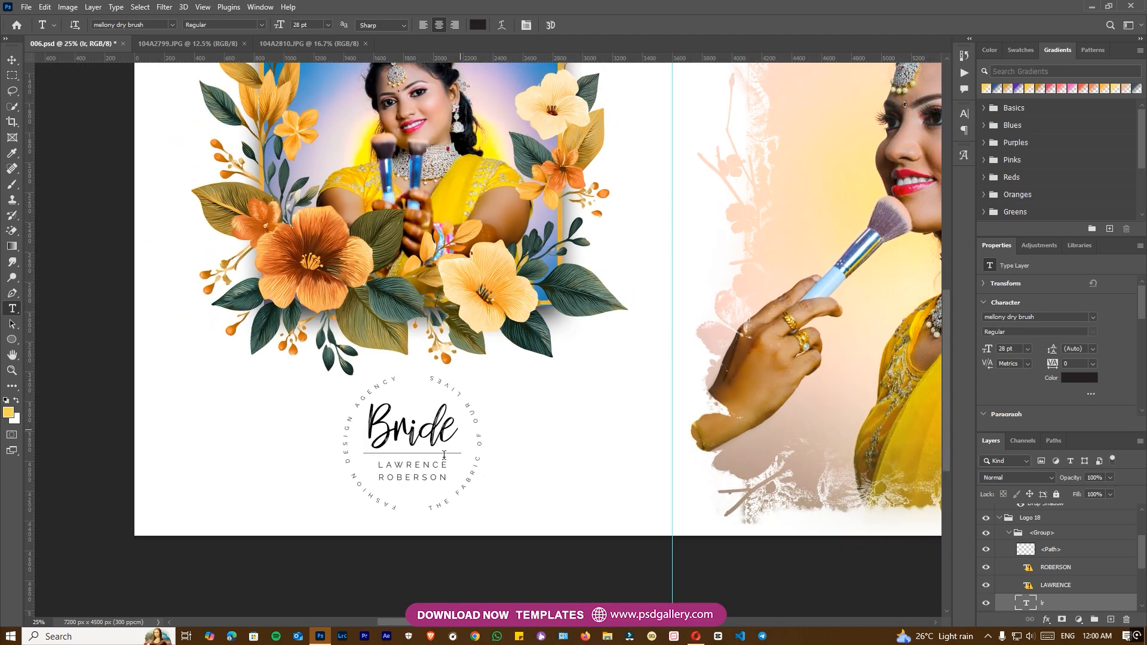
pyautogui.click(415, 465)
pyautogui.click(660, 283)
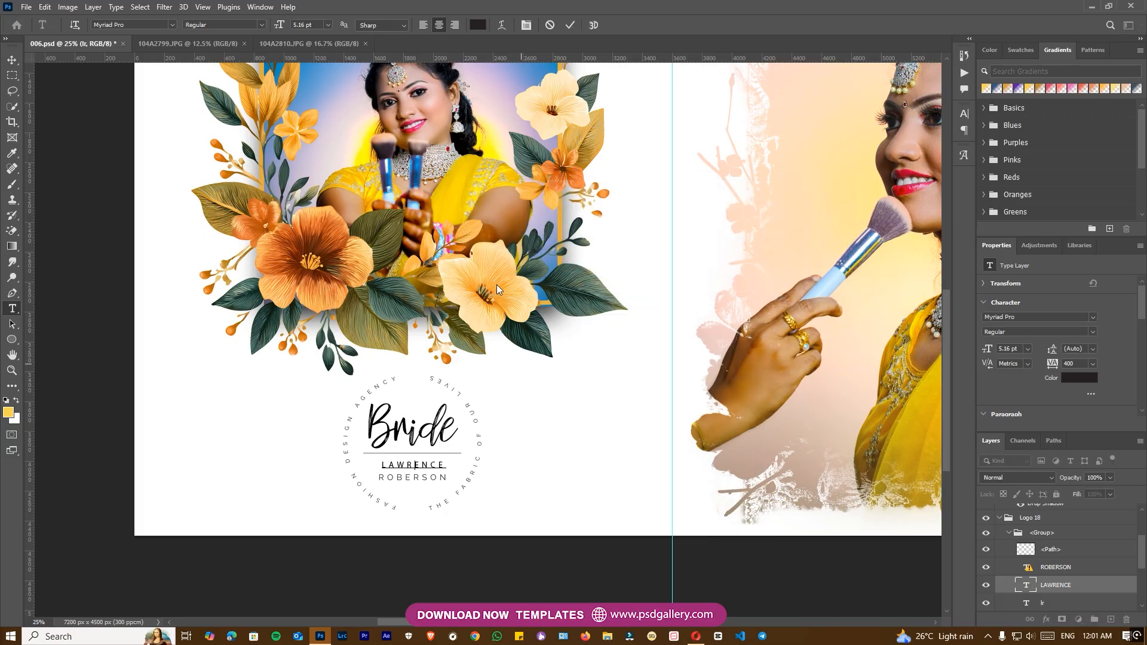
pyautogui.click(549, 25)
# Delete the upper of the two name lines under the Bride heading in the circular logo.
pyautogui.press('v')
pyautogui.rightClick(420, 468)
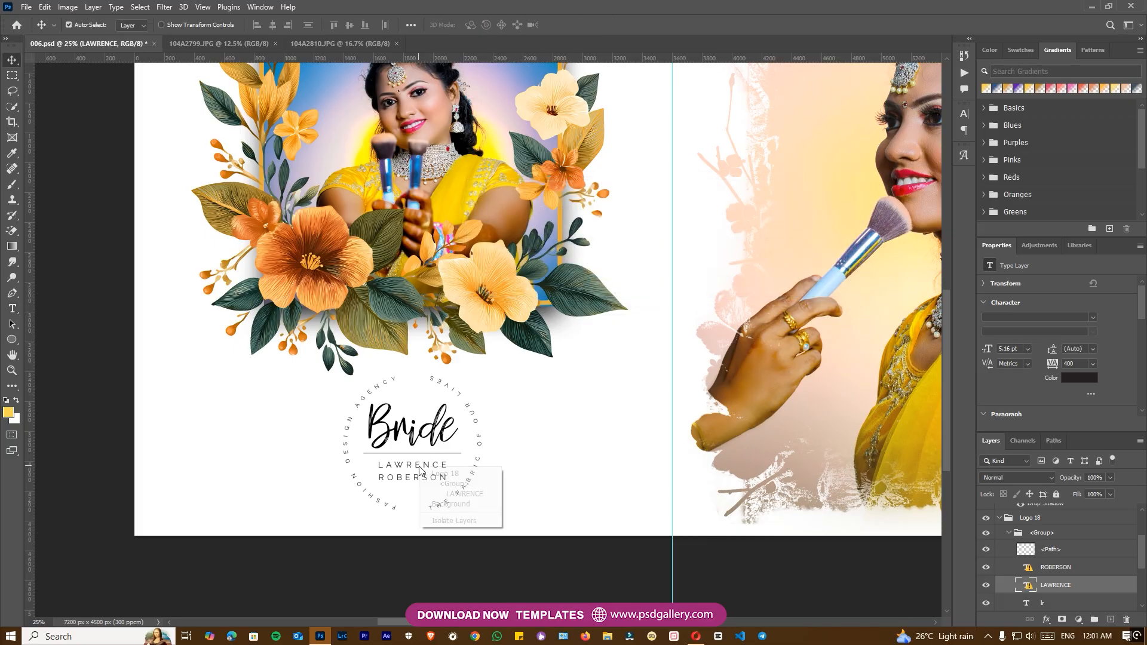
pyautogui.click(442, 494)
pyautogui.press('Delete')
# Move the remaining name line up beneath the divider, replace its missing font with the default, and enter the bride's first name in capitals.
pyautogui.rightClick(434, 500)
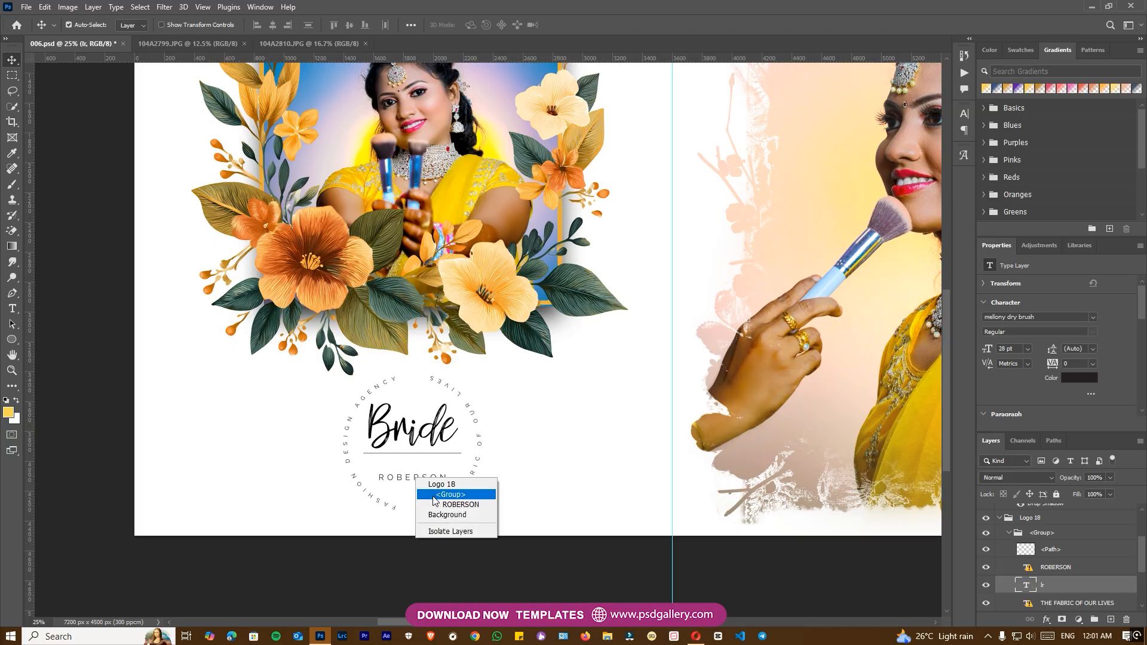
pyautogui.click(440, 505)
pyautogui.press('t')
pyautogui.click(421, 472)
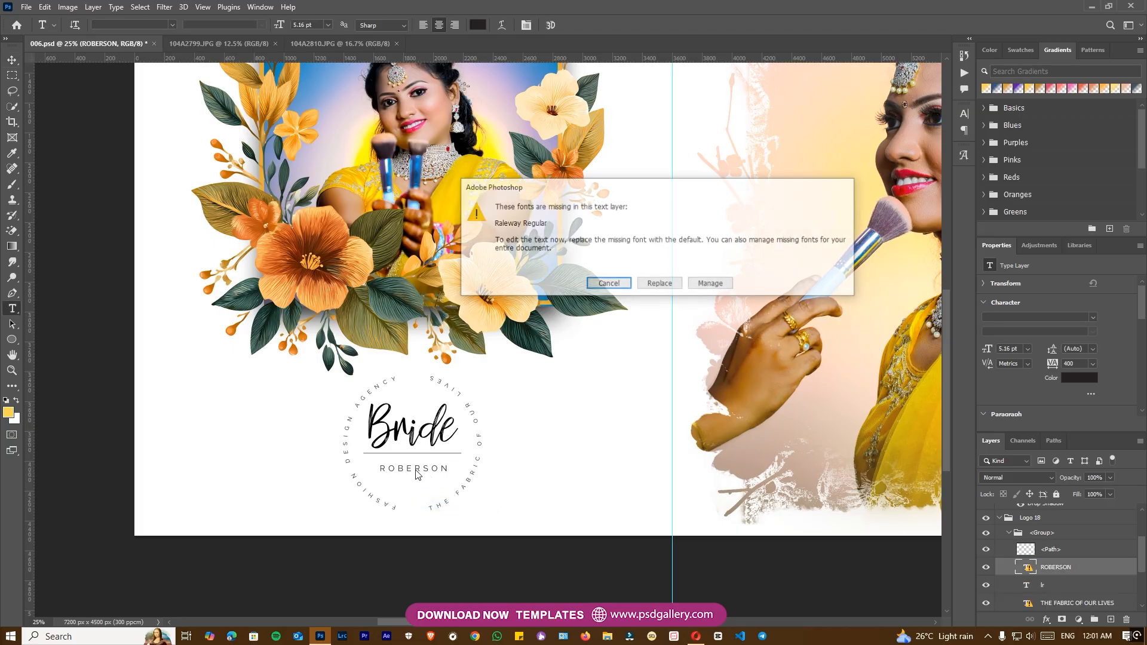
pyautogui.click(658, 284)
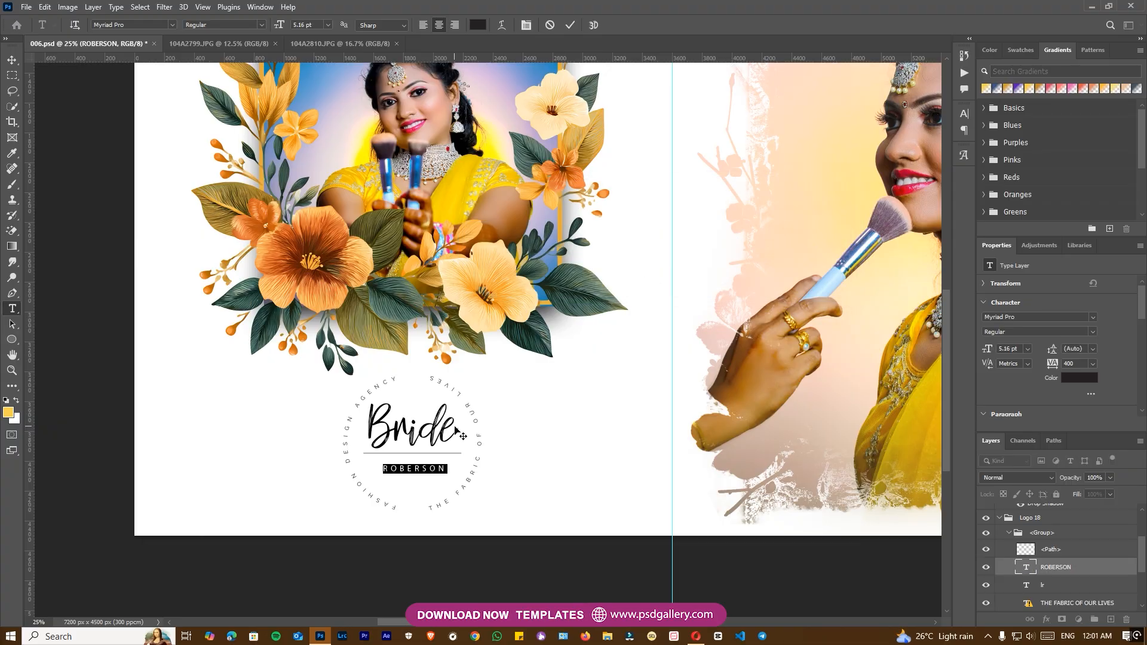
pyautogui.write('SANDIYA')
# Set the bride's name line to the Michelle font at 9 pt and commit the edit.
pyautogui.hotkey('ctrl', 'a')
pyautogui.moveTo(276, 25); pyautogui.dragTo(296, 24)
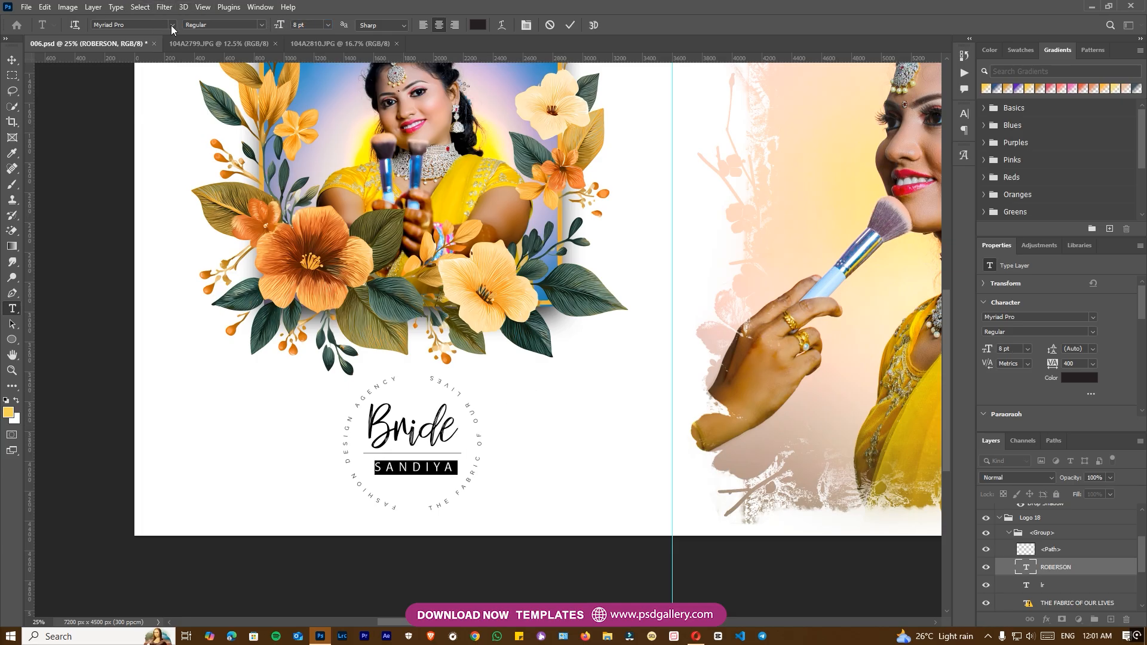
pyautogui.click(172, 25)
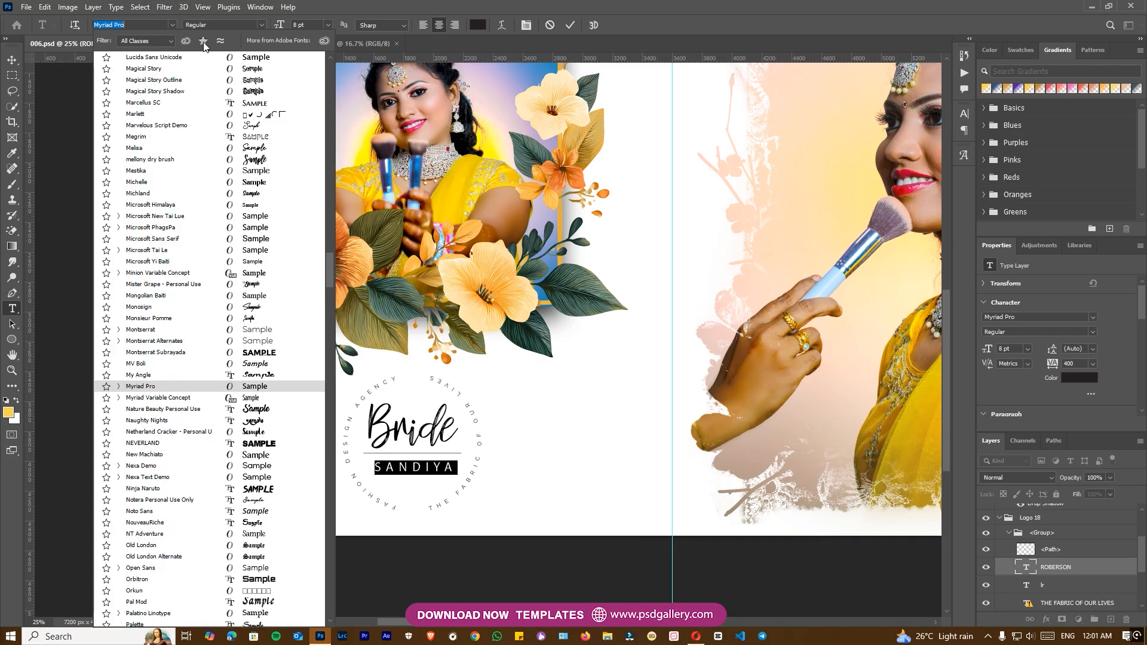
pyautogui.click(257, 183)
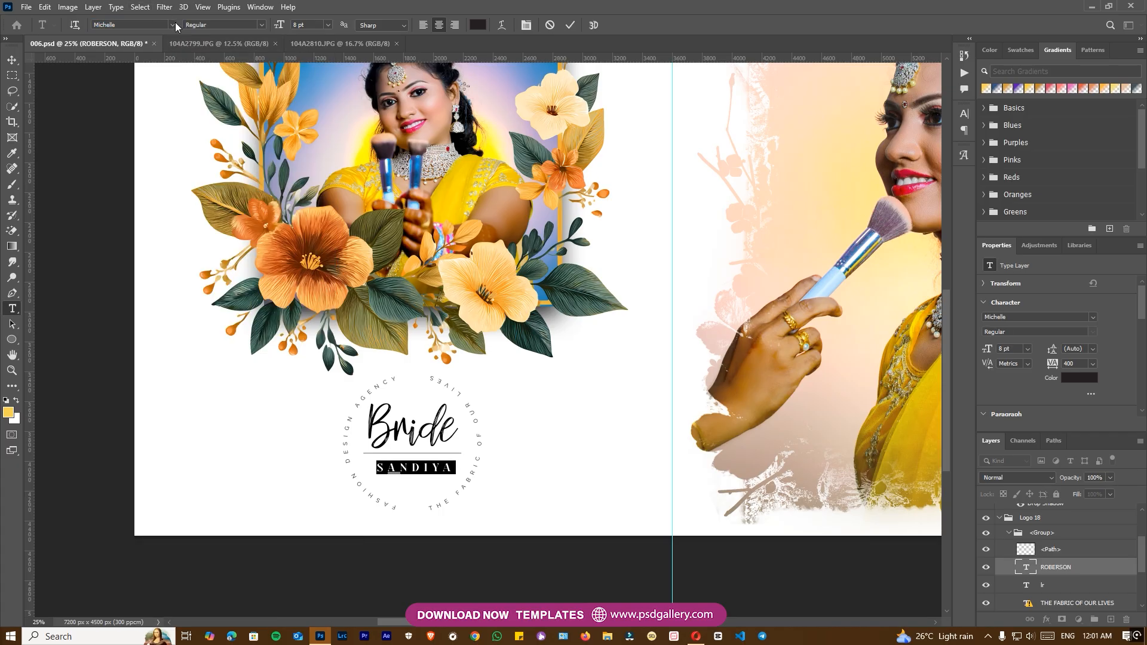
pyautogui.moveTo(284, 27); pyautogui.dragTo(278, 27)
pyautogui.click(569, 25)
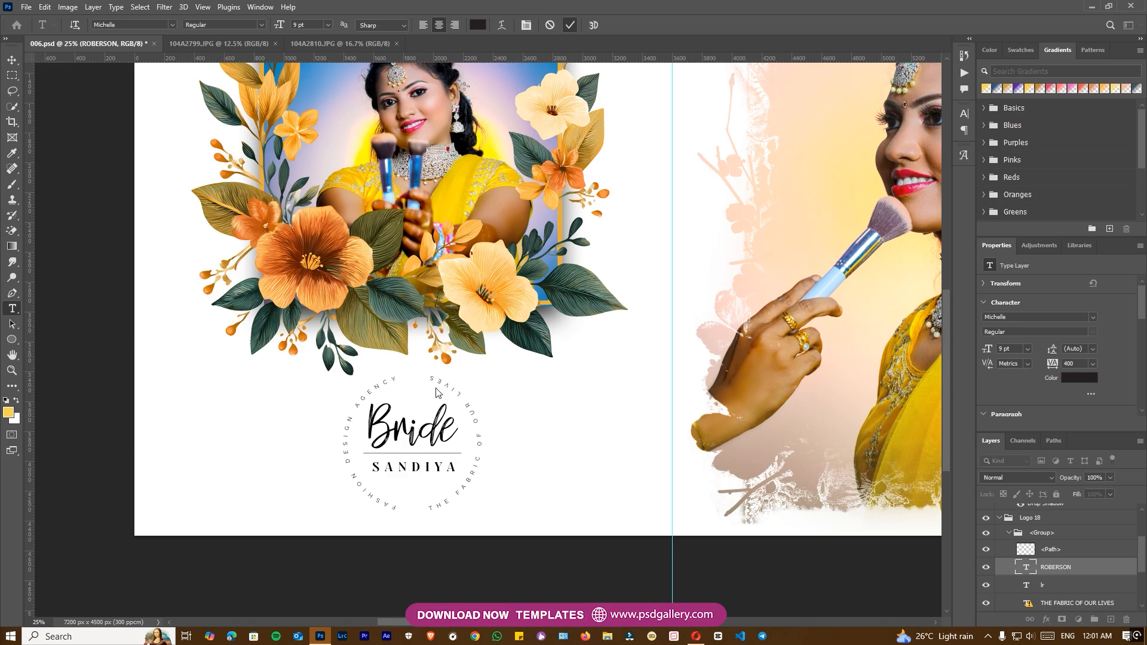
# Nudge the bride's name closer to the divider line and change its font to Achemost.
pyautogui.press('v')
pyautogui.moveTo(436, 472); pyautogui.dragTo(439, 469)
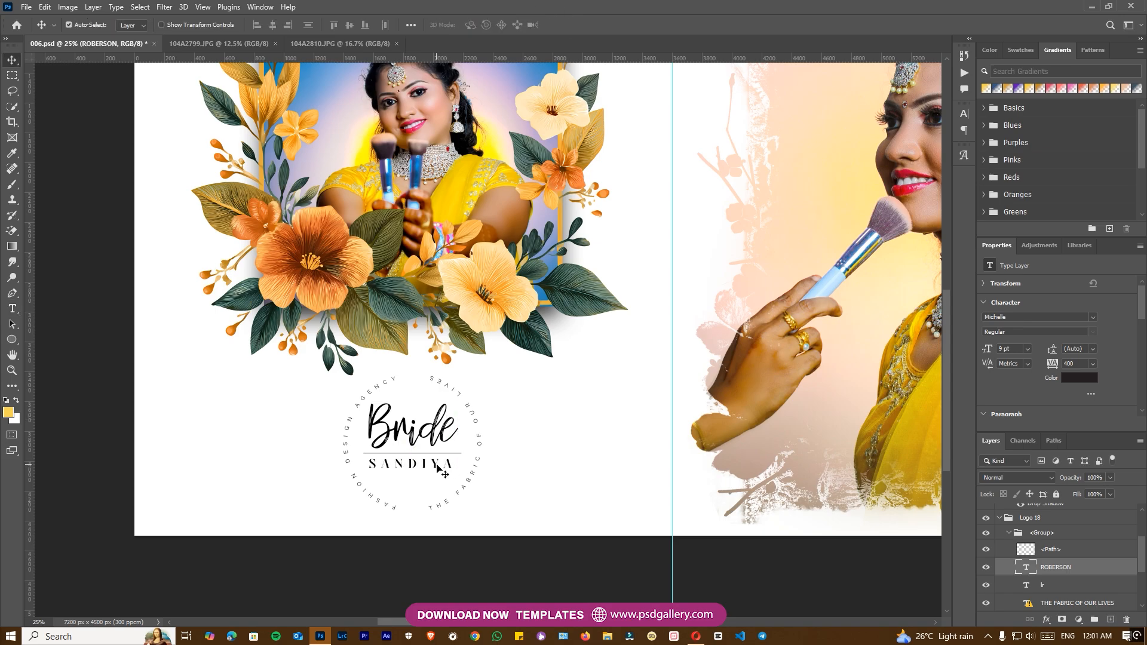
pyautogui.doubleClick(438, 467)
pyautogui.click(174, 26)
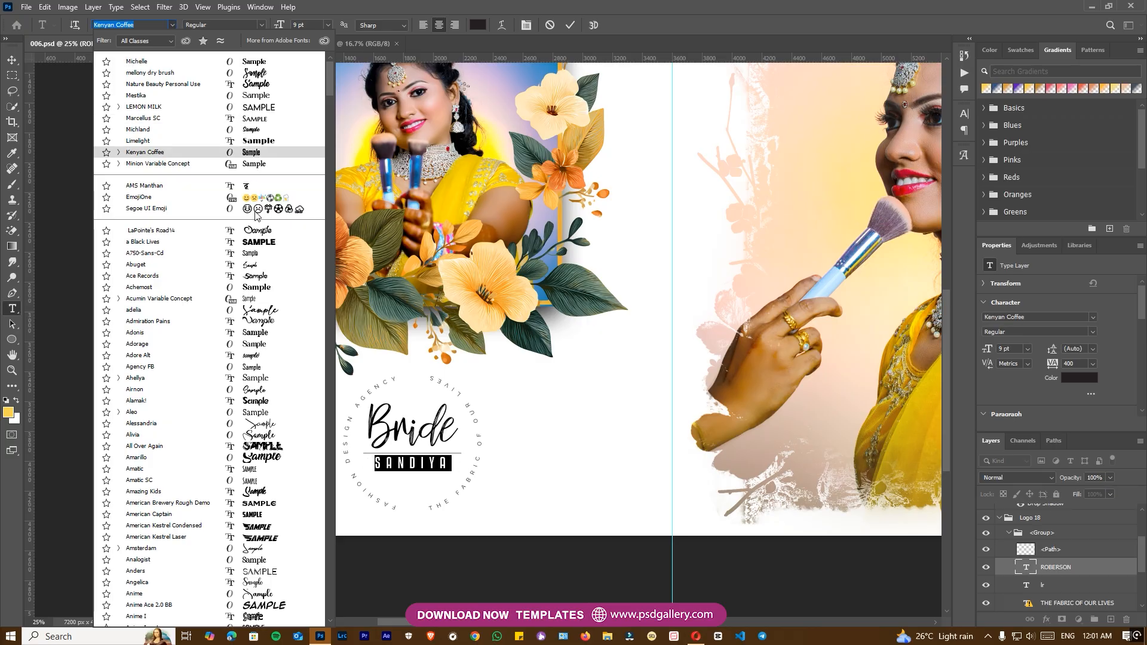
pyautogui.click(267, 287)
pyautogui.click(571, 24)
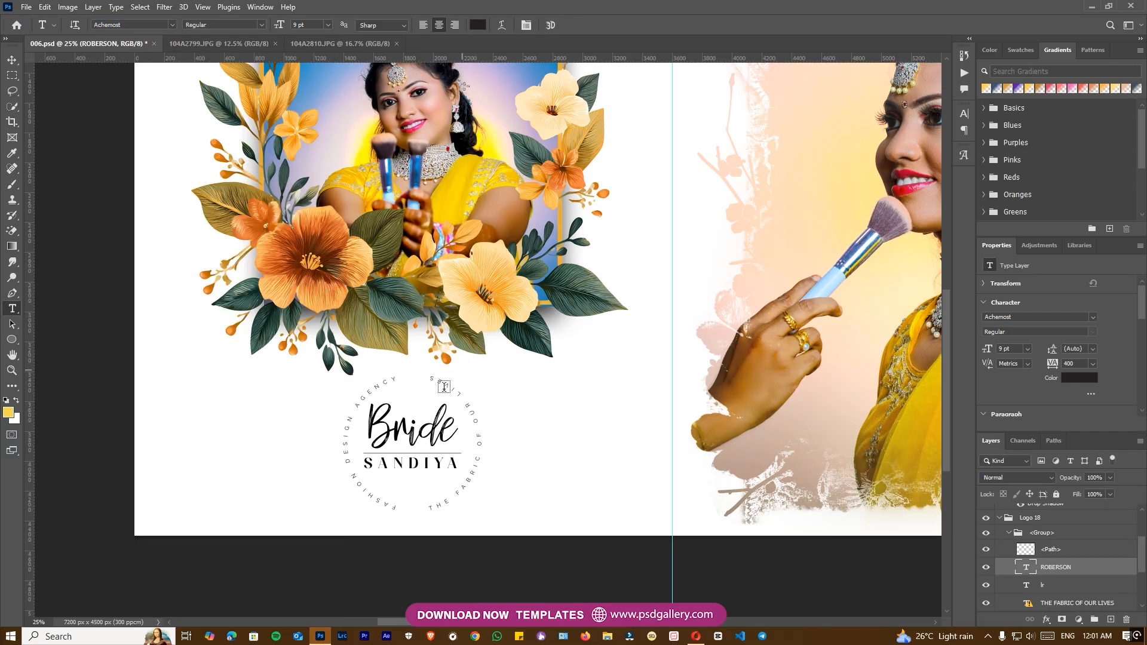
# Replace THE FABRIC OF OUR LIVES on the logo's curved path with THE WEDDING CEREMONY, substituting the default font for the missing one.
pyautogui.hotkey('ctrl', '+')
pyautogui.press('v')
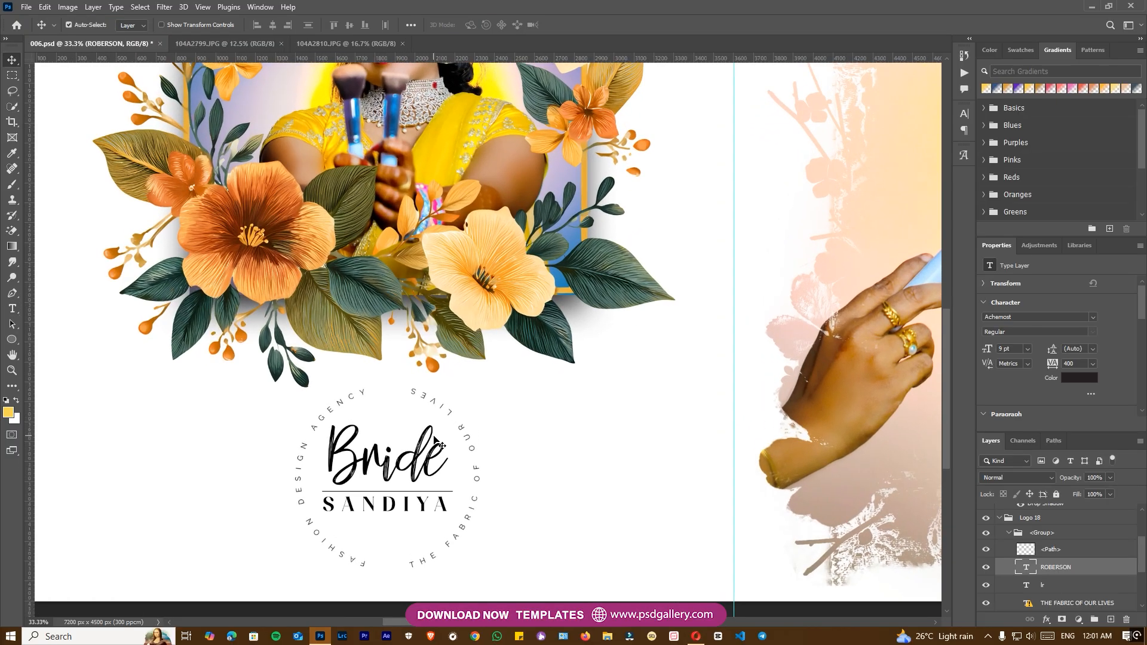
pyautogui.press('t')
pyautogui.click(458, 539)
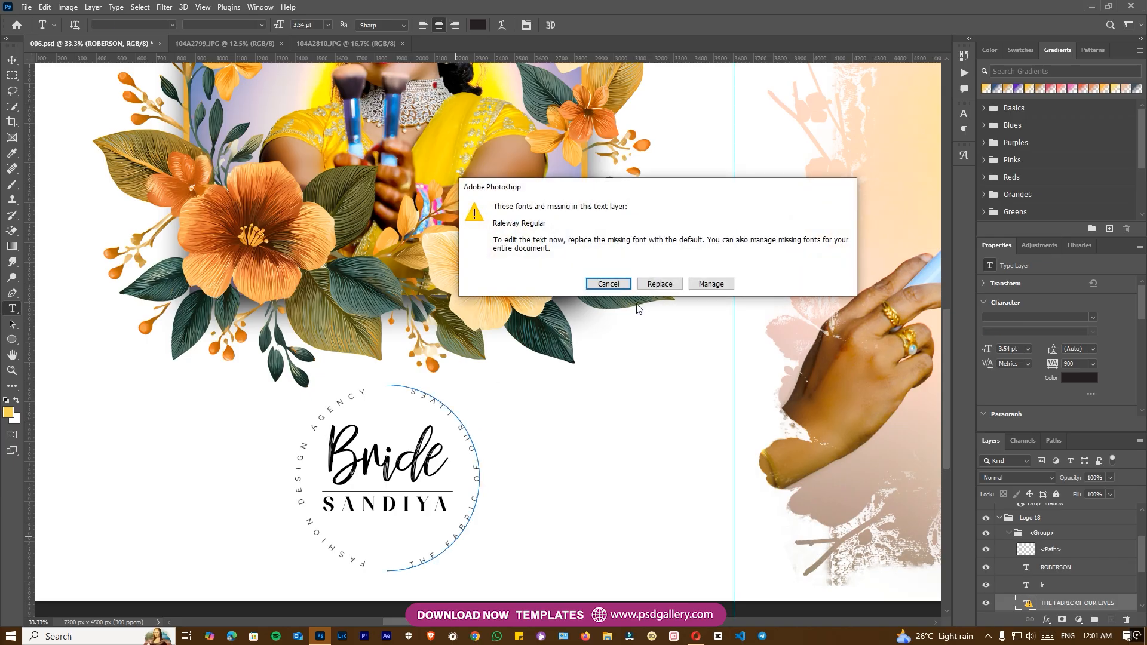
pyautogui.click(660, 284)
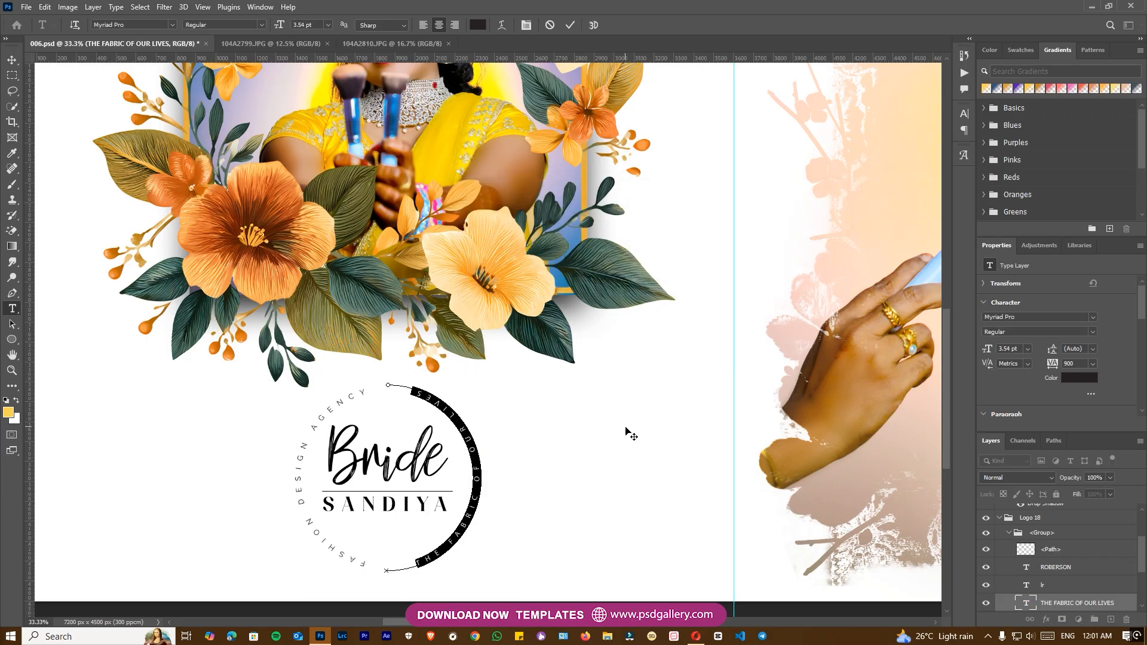
pyautogui.press('BackSpace')
pyautogui.write('th')
pyautogui.hotkey('ctrl', 'a')
pyautogui.write('THE WEDD')
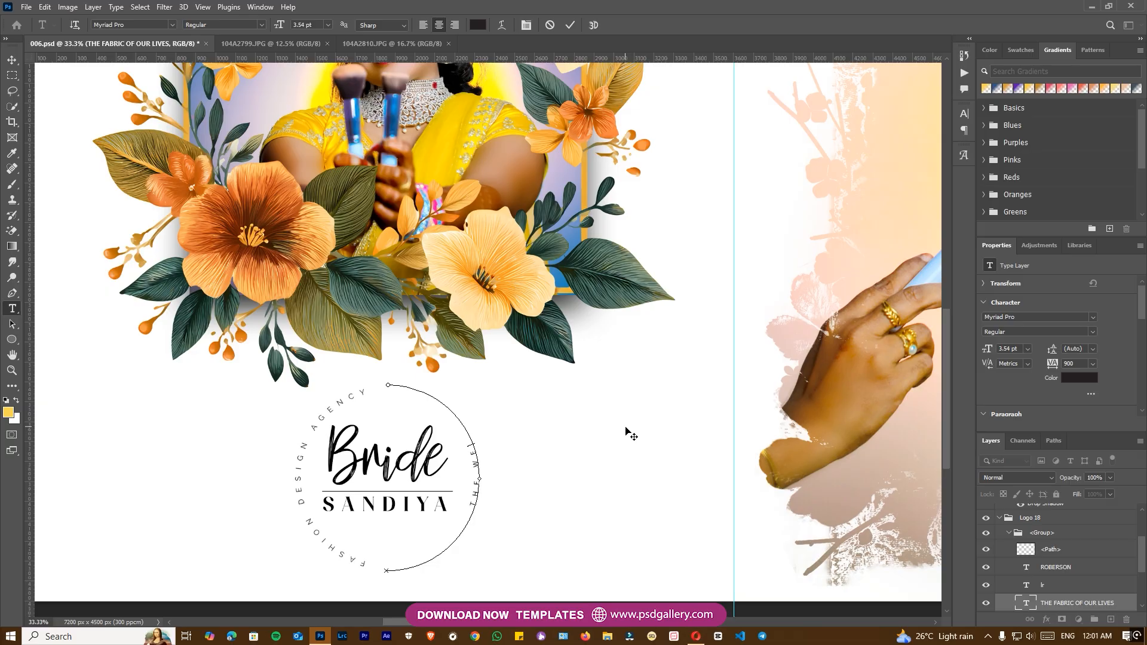
pyautogui.write('ING CEREMONY')
pyautogui.click(570, 24)
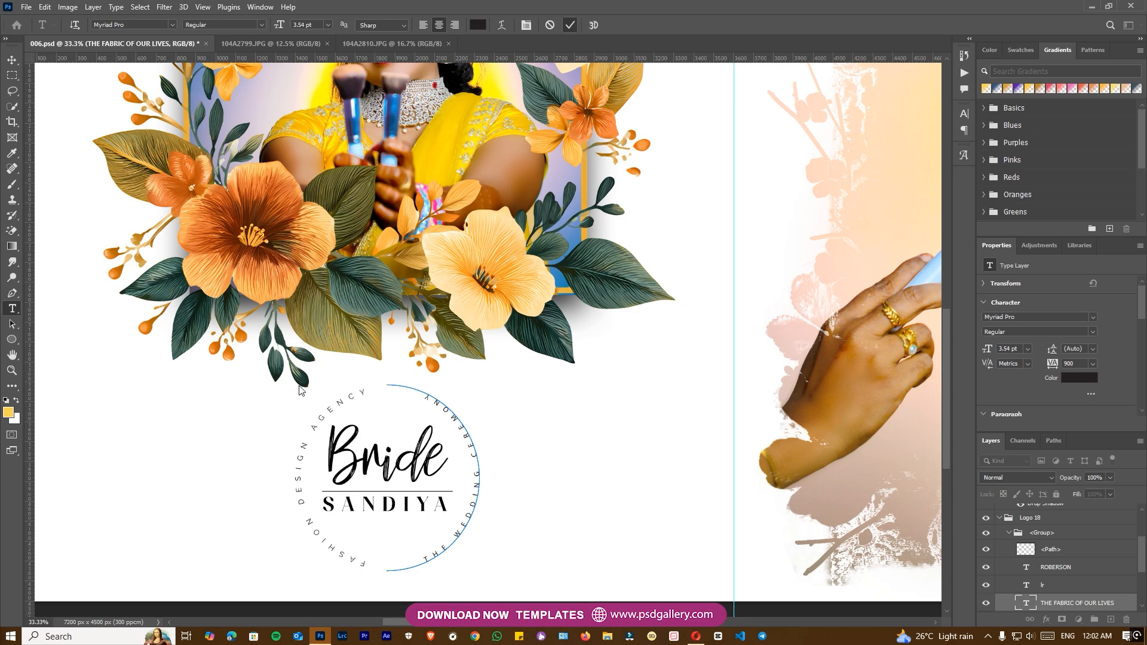
# Replace FASHION DESIGN AGENCY on the logo's curved path with THE BEAUTY OF SMILES, substituting the default font for the missing one.
pyautogui.click(332, 536)
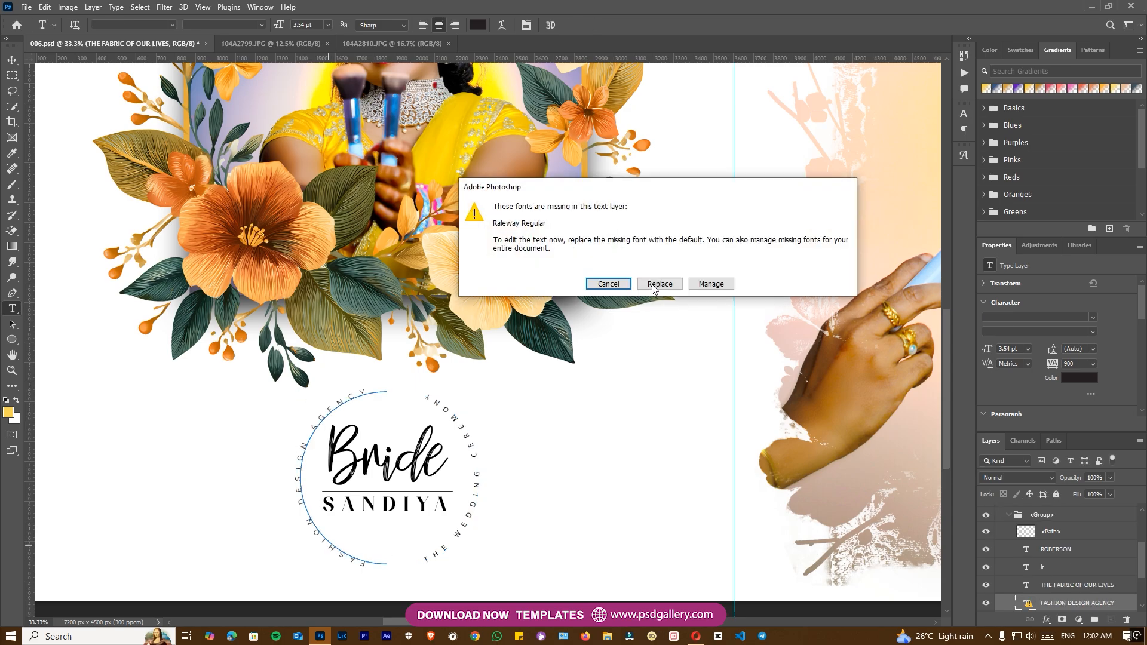
pyautogui.click(659, 283)
pyautogui.hotkey('ctrl', 'a')
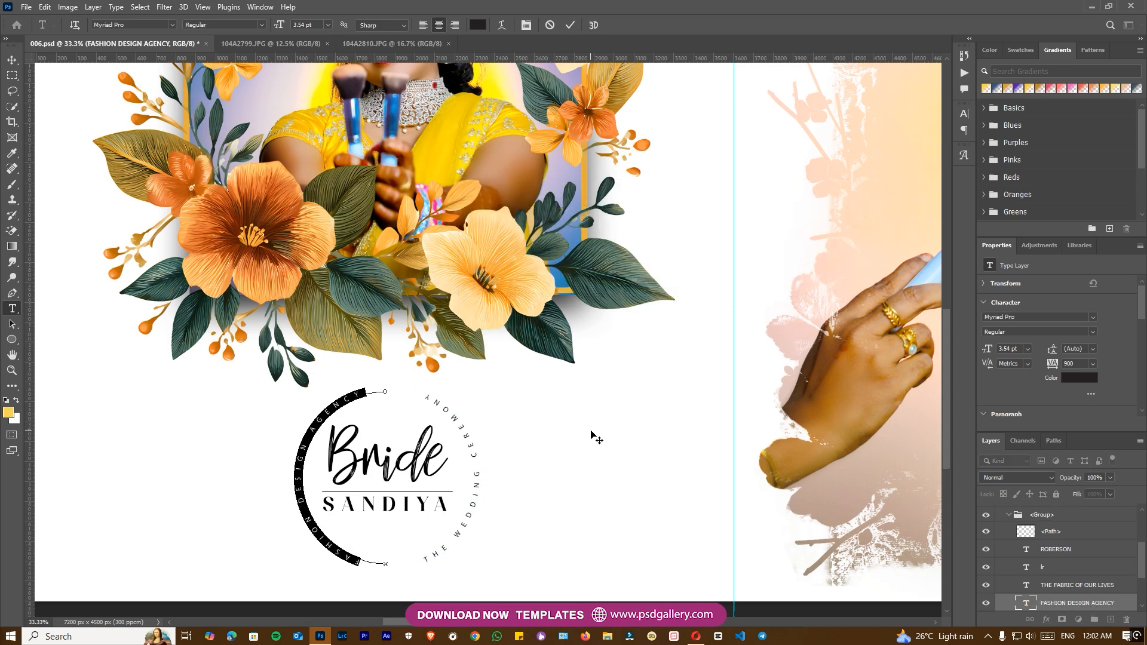
pyautogui.click(591, 431)
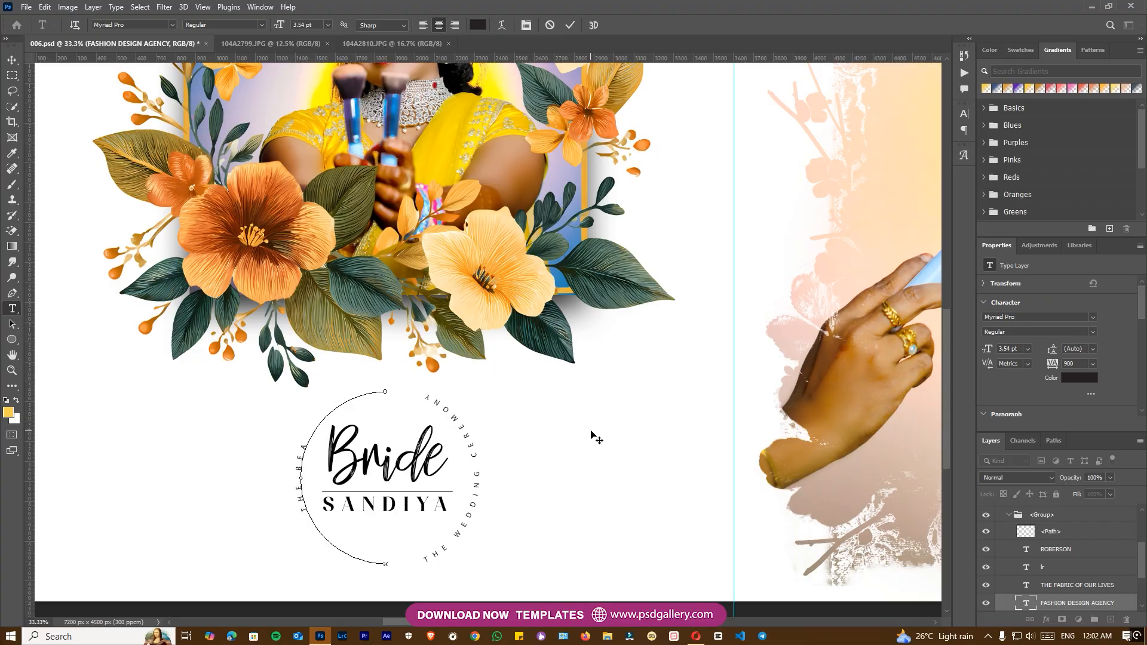
pyautogui.write('UTI')
pyautogui.write(' OF')
pyautogui.write(' SMILES')
pyautogui.click(12, 60)
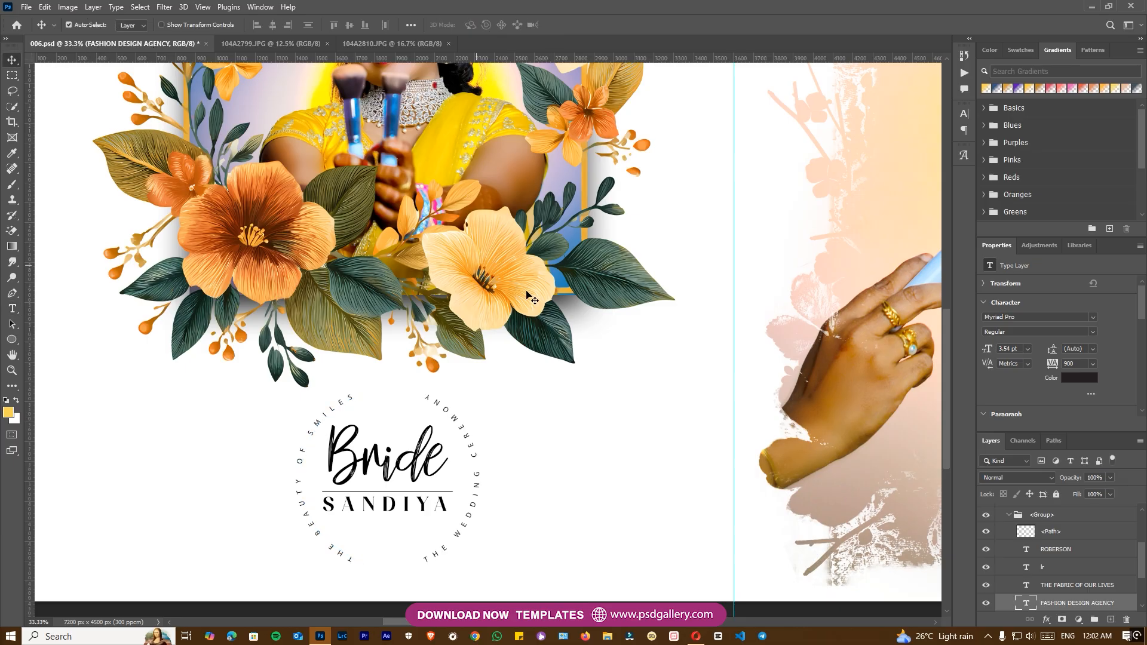
# Apply Color Balance to the framed portrait layer, Layer 1 copy 2, with highlight levels -8, 0, +7.
pyautogui.hotkey('ctrl', '-')
pyautogui.moveTo(511, 220); pyautogui.dragTo(436, 339)
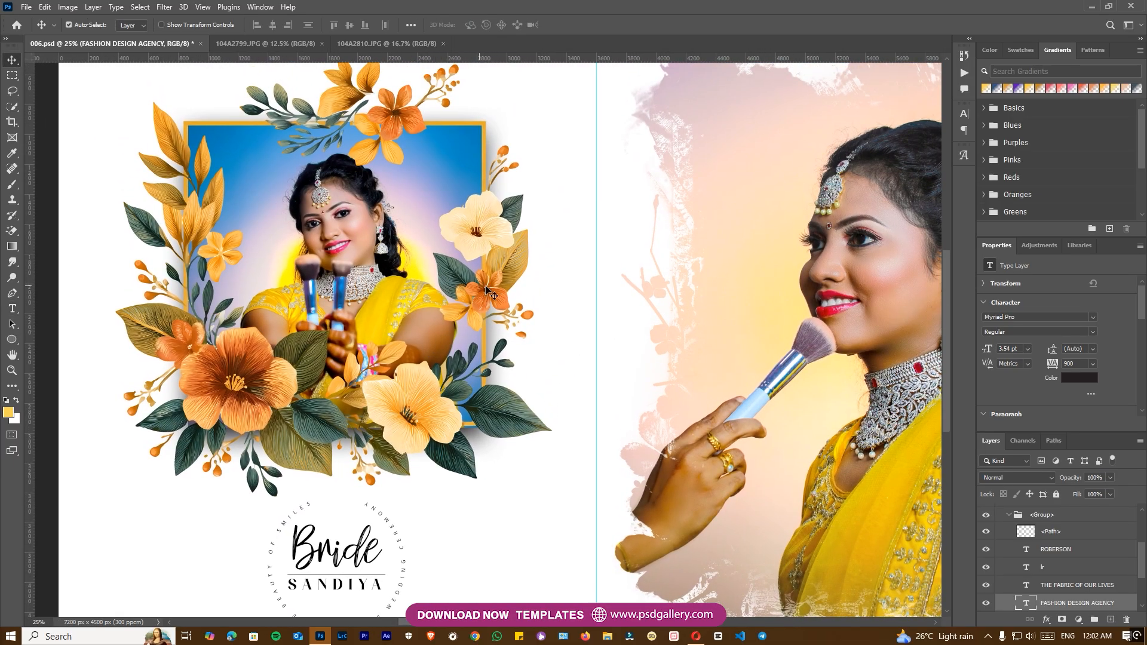
pyautogui.hotkey('ctrl', '-')
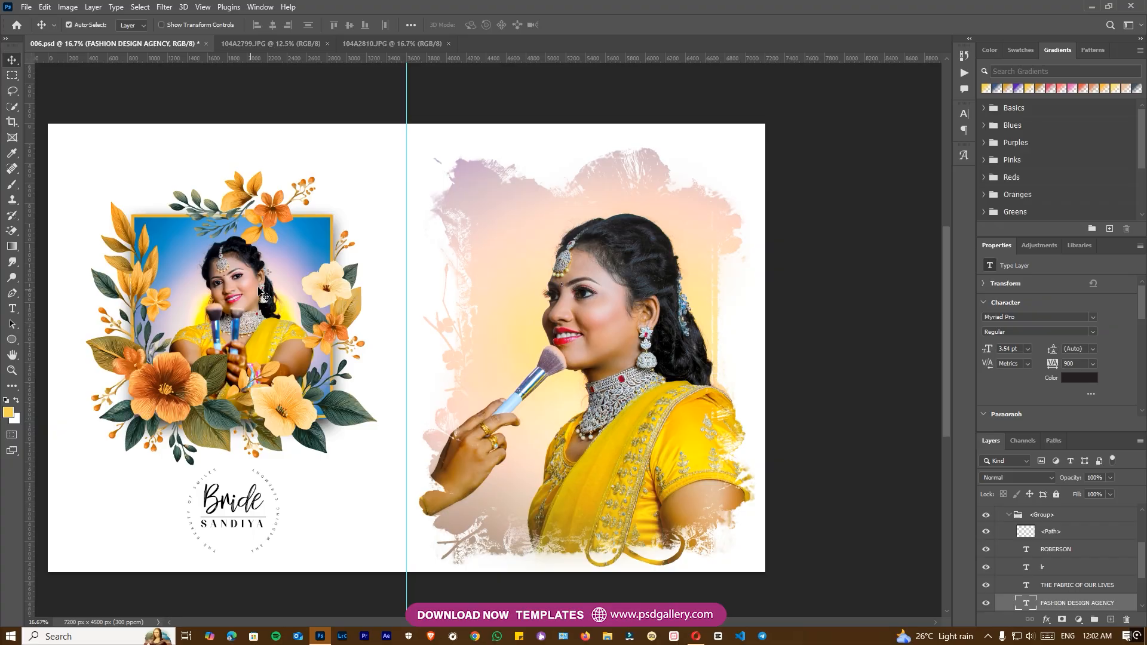
pyautogui.rightClick(251, 293)
pyautogui.click(281, 297)
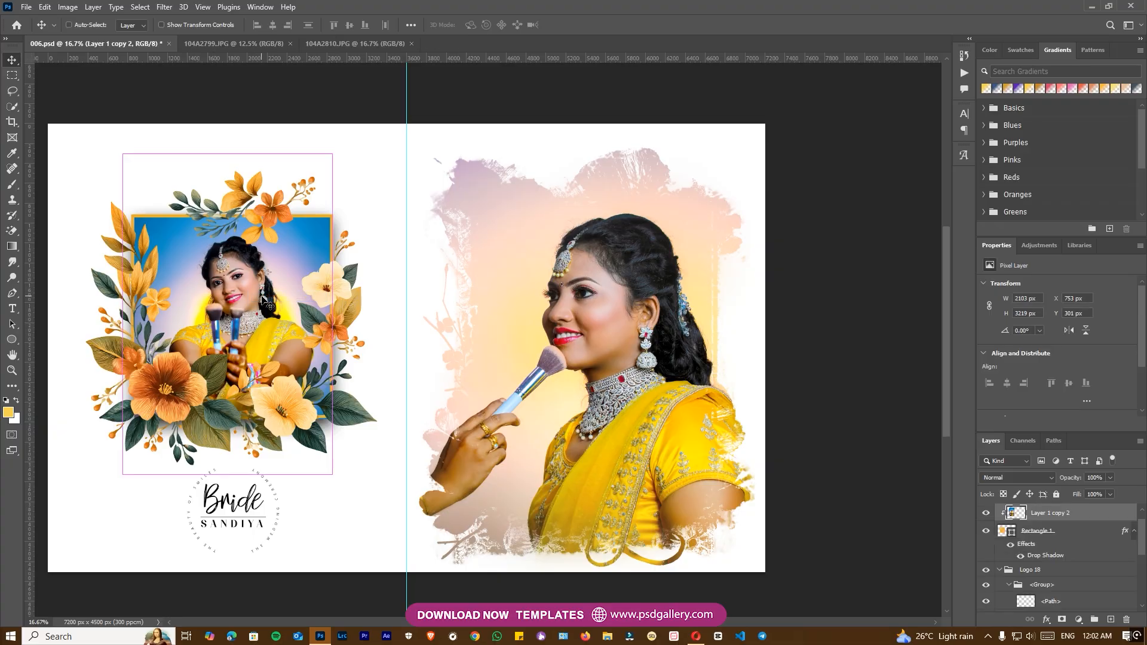
pyautogui.hotkey('ctrl', 'b')
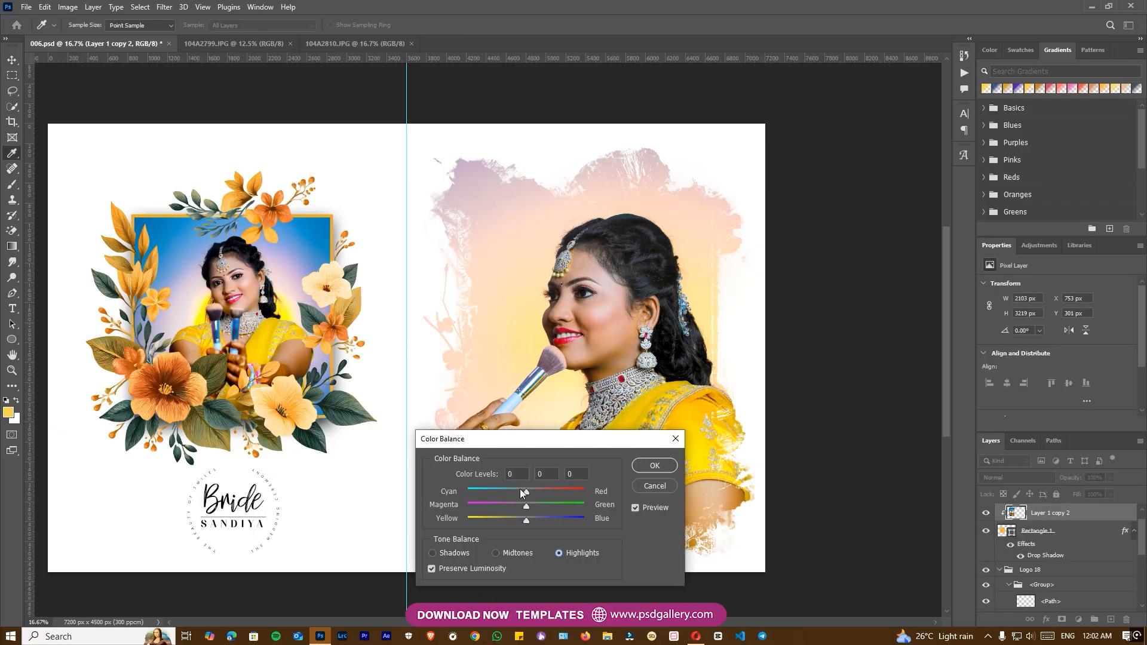
pyautogui.moveTo(517, 489); pyautogui.dragTo(531, 522)
pyautogui.click(654, 466)
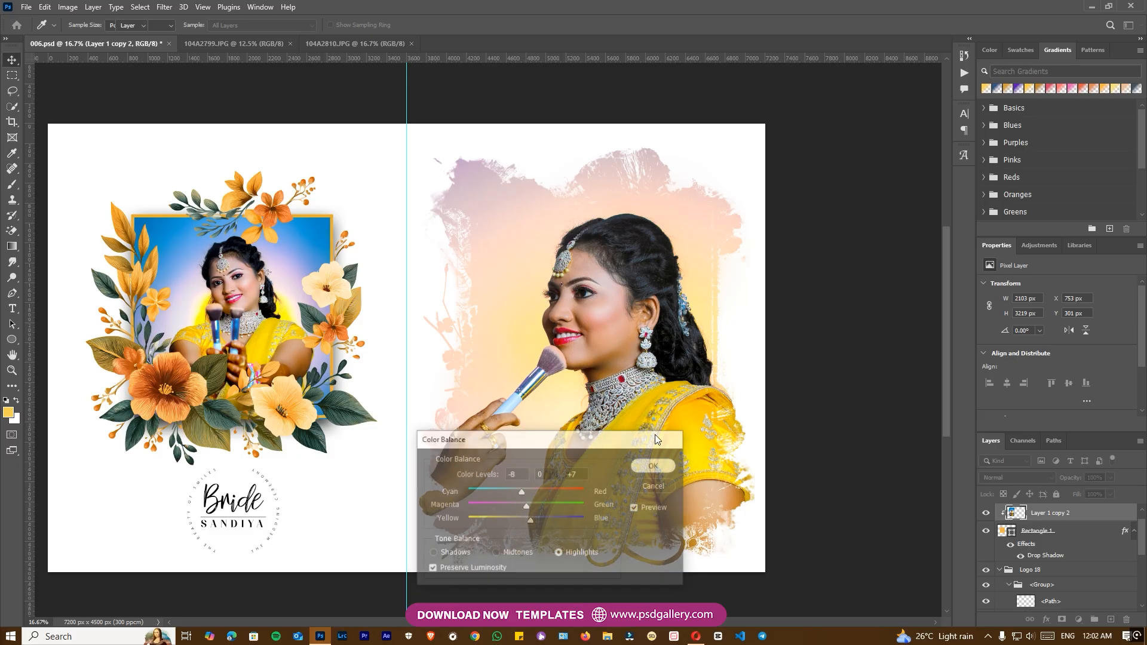
# Apply Color Balance to the large profile portrait, Layer 1 copy, shifting it slightly toward cyan and blue.
pyautogui.rightClick(624, 307)
pyautogui.click(628, 311)
pyautogui.hscroll(2, 529, 368)
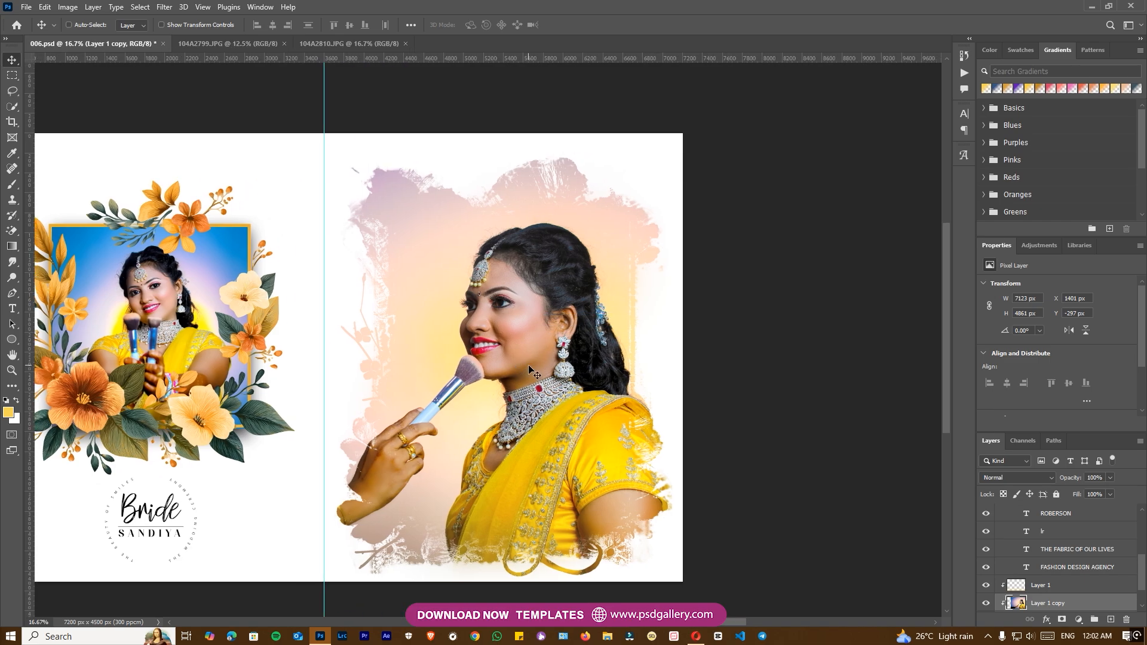
pyautogui.hotkey('ctrl', 'b')
pyautogui.click(530, 521)
pyautogui.click(518, 491)
pyautogui.click(639, 508)
pyautogui.click(639, 507)
pyautogui.click(654, 466)
pyautogui.press('v')
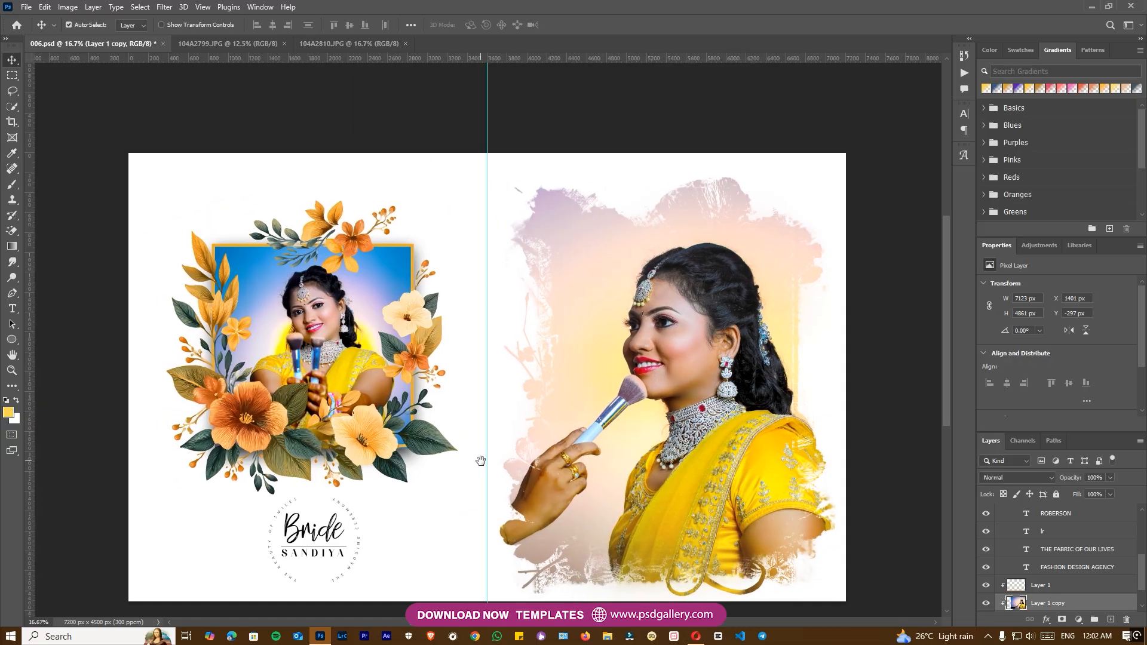
# Examine the finished spread up close, checking the floral-framed portrait and the profile portrait.
pyautogui.hotkey('ctrl', '+')
pyautogui.hotkey('ctrl', '+')
pyautogui.moveTo(355, 412); pyautogui.dragTo(499, 398)
pyautogui.moveTo(582, 424); pyautogui.dragTo(263, 426)
pyautogui.moveTo(658, 469); pyautogui.dragTo(600, 469)
pyautogui.moveTo(59, 404); pyautogui.dragTo(538, 409)
pyautogui.hotkey('ctrl', '+')
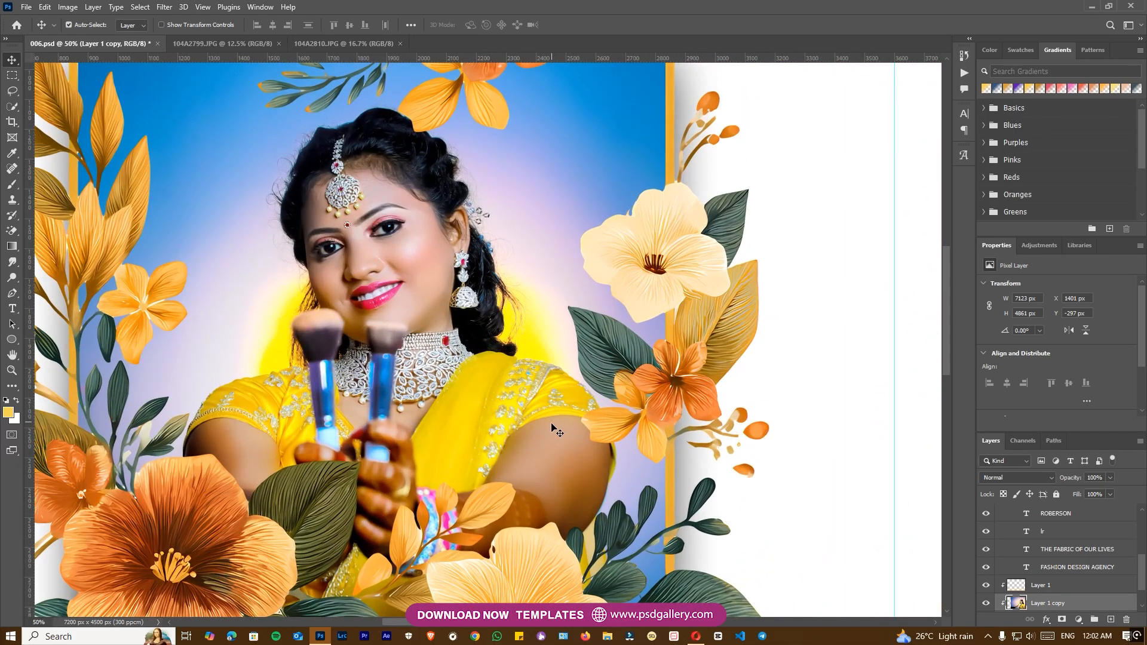
pyautogui.hotkey('ctrl', '-')
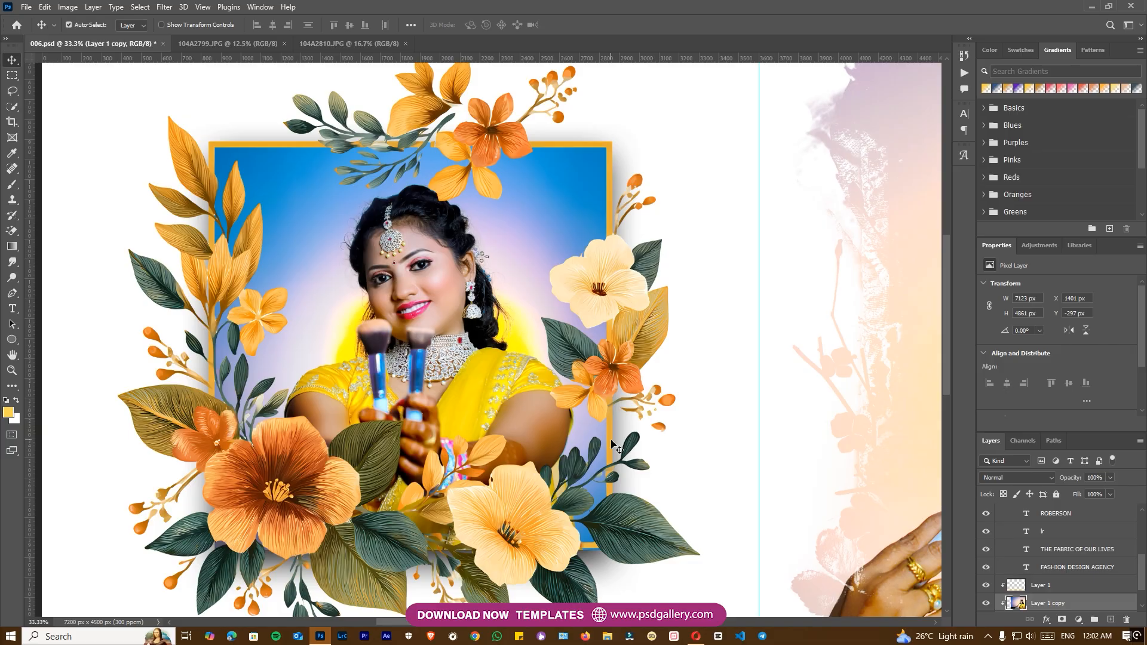
pyautogui.hotkey('ctrl', '+')
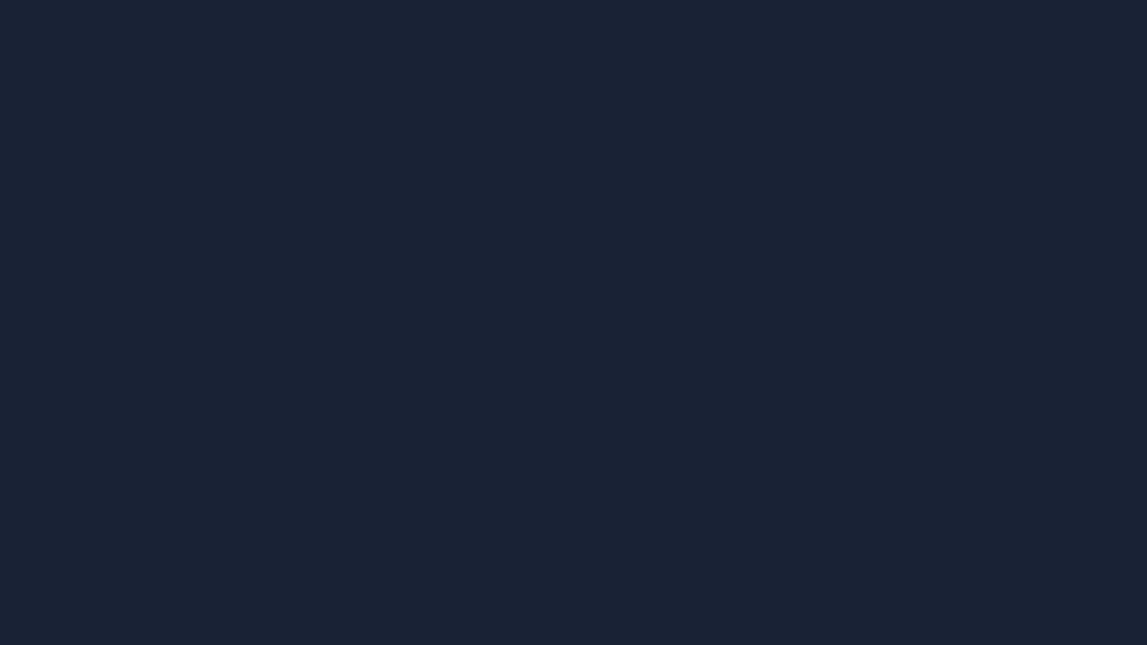